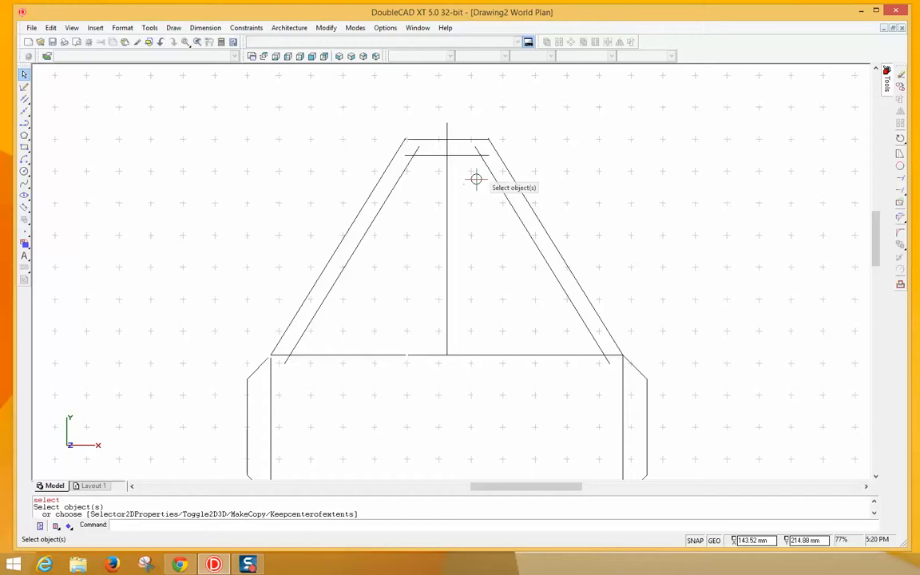
- Draw a short diagonal brace from the frame's top-left outer corner to the inner intersection
scroll(416, 167, "up", 4)
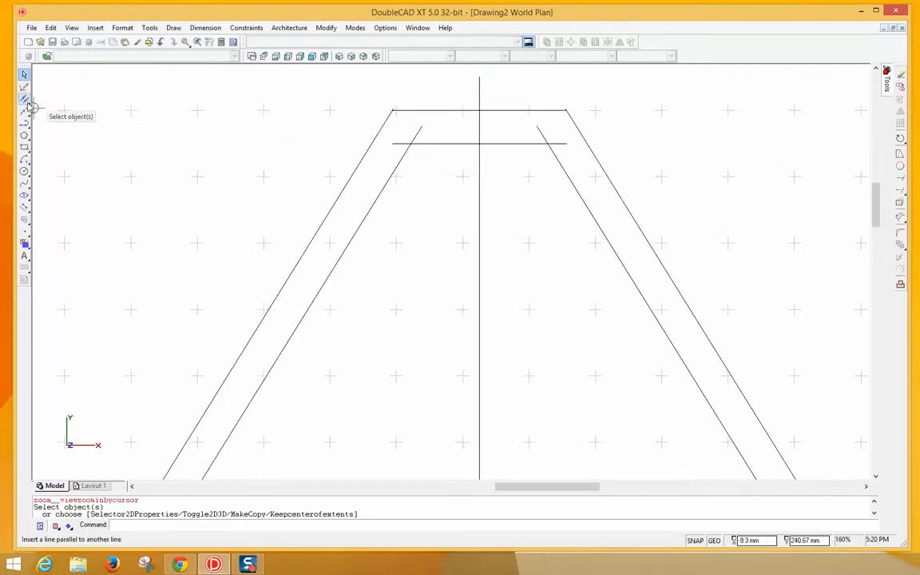
left_click(28, 106)
left_click(37, 102)
left_click(393, 111)
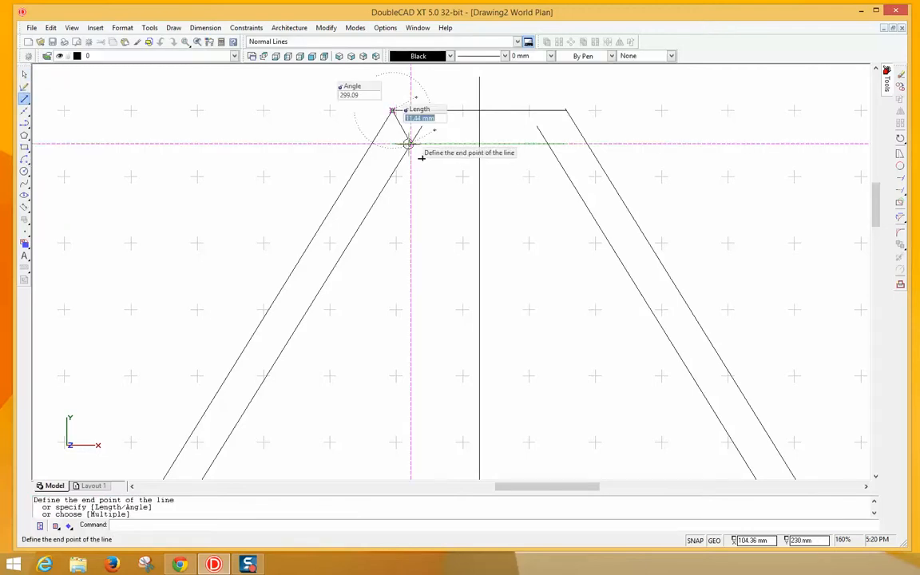
left_click(410, 144)
right_click(424, 149)
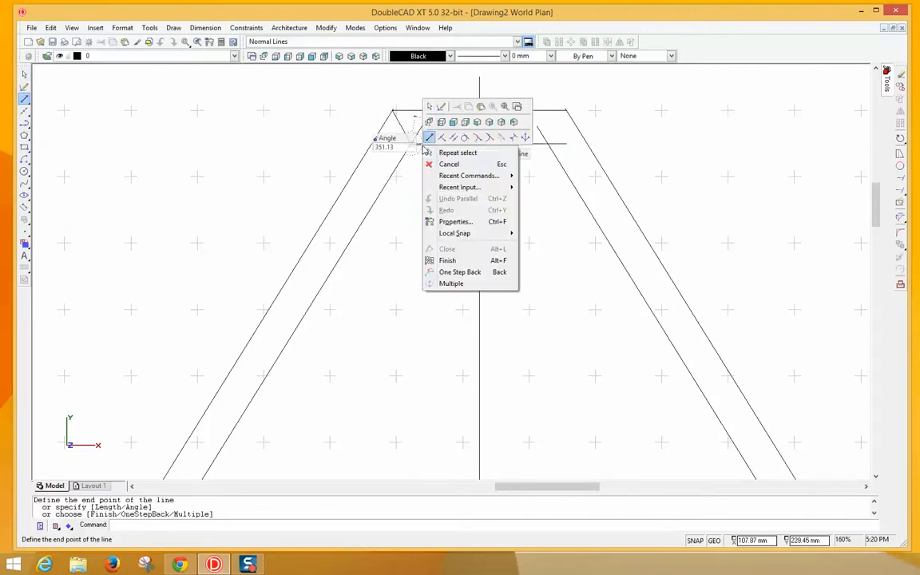
left_click(438, 163)
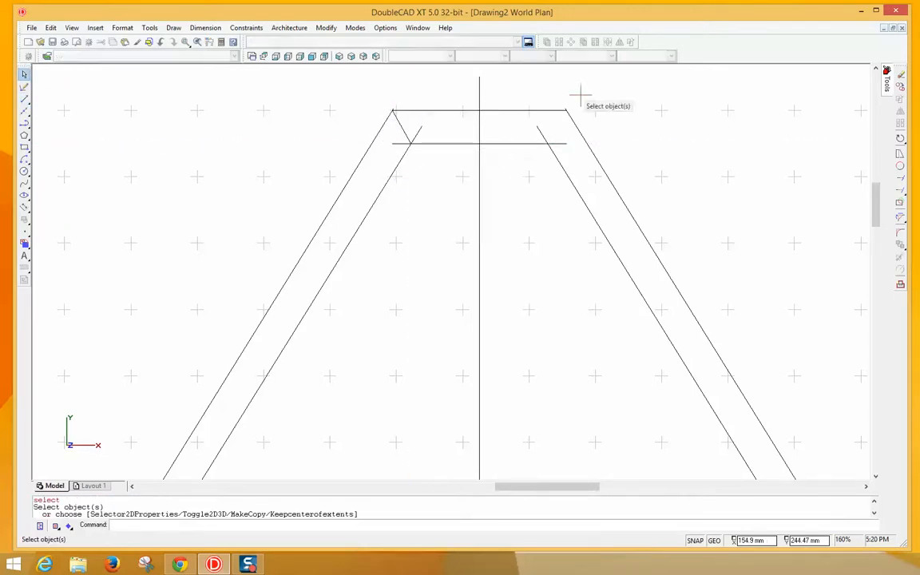
- Draw a matching brace from the top-right outer corner to the inner top-right intersection
right_click(574, 102)
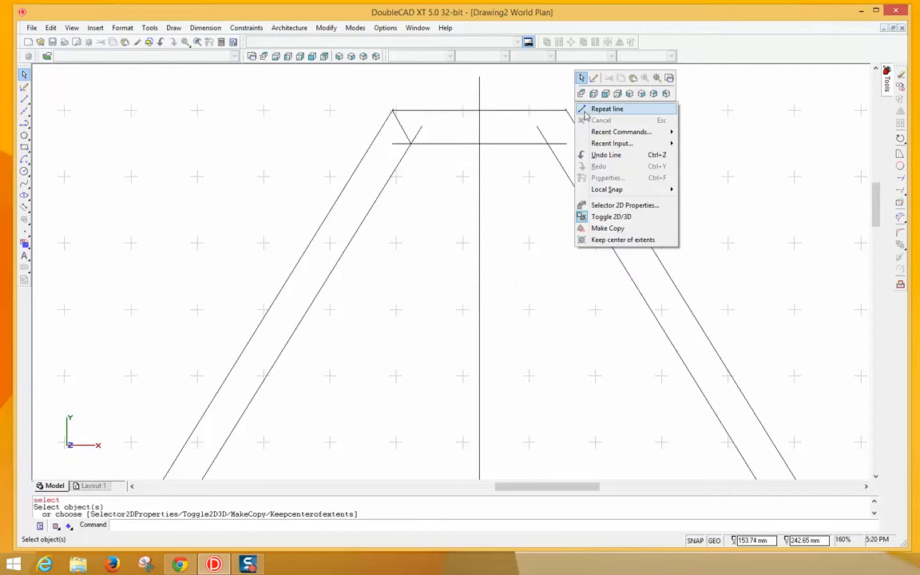
left_click(584, 112)
left_click(566, 109)
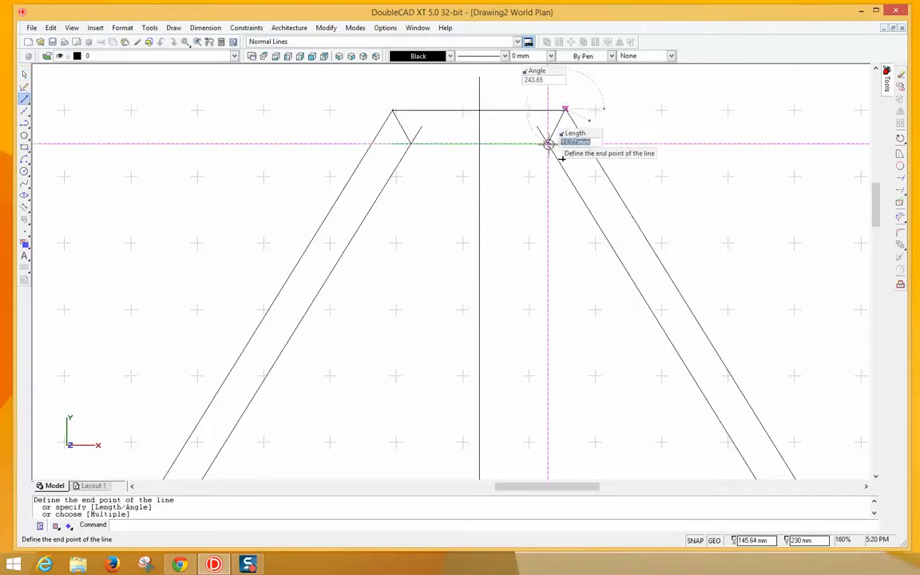
left_click(548, 144)
right_click(551, 148)
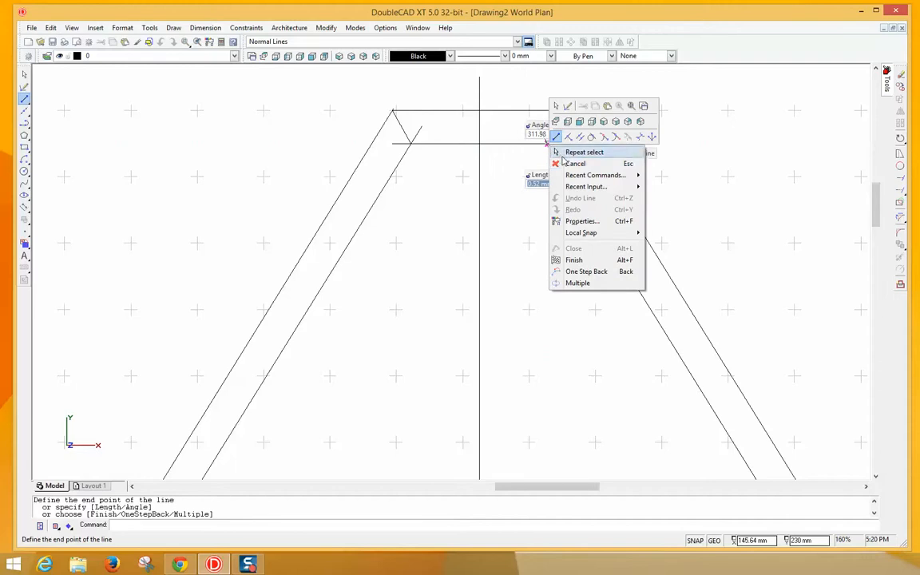
left_click(571, 163)
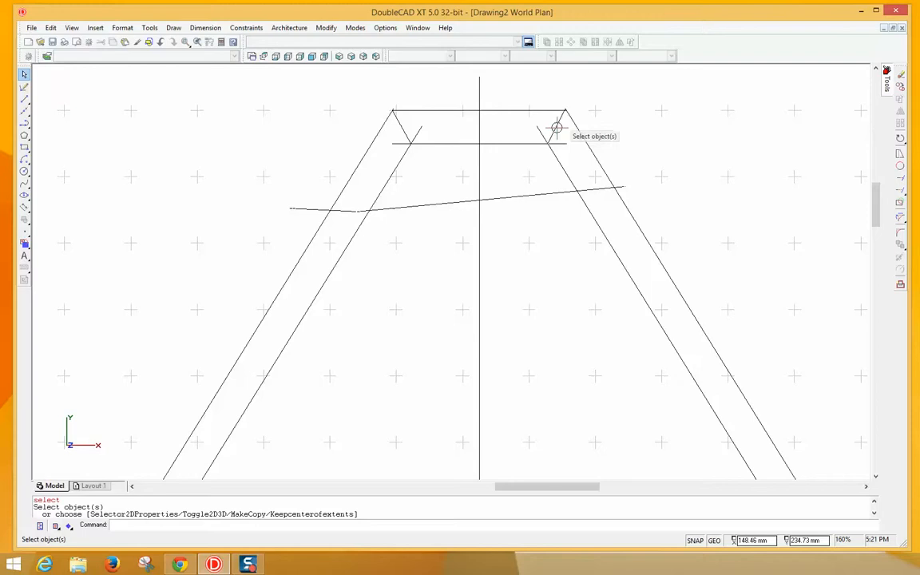
- Mirror the top-right corner brace across the frame's top edge
left_click(557, 128)
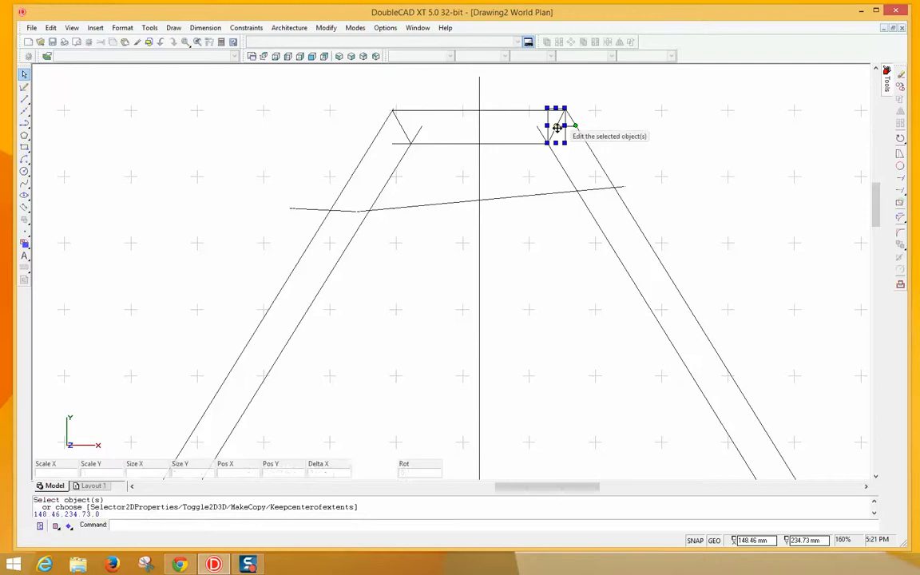
left_click(326, 28)
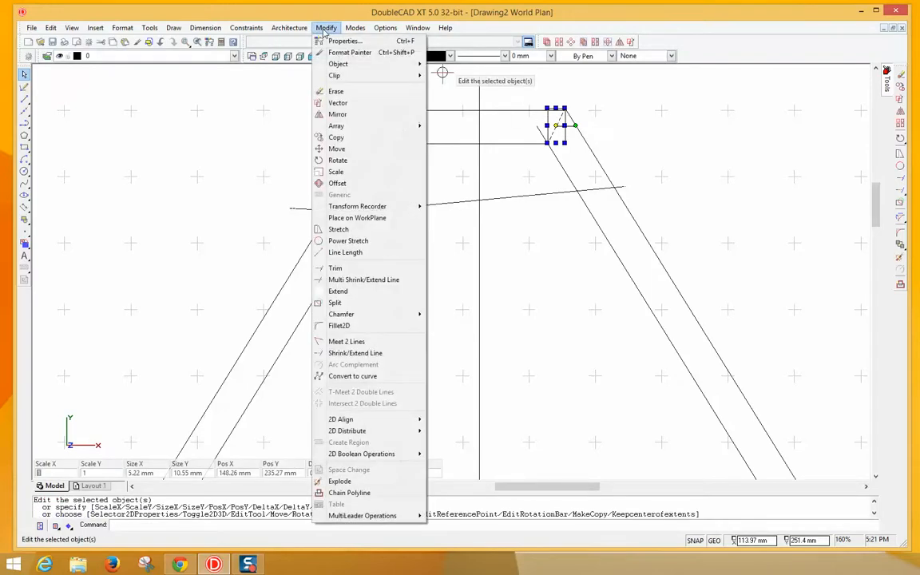
left_click(339, 114)
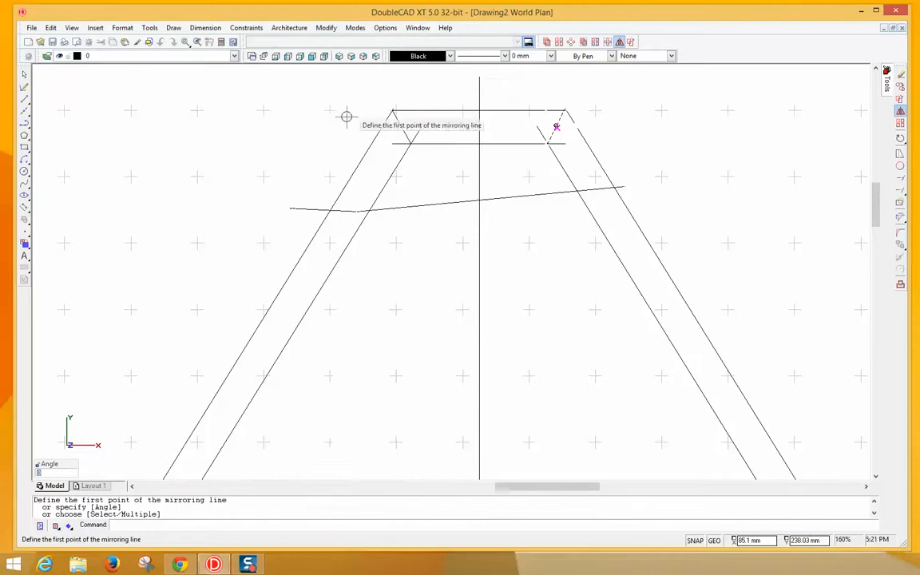
left_click(564, 108)
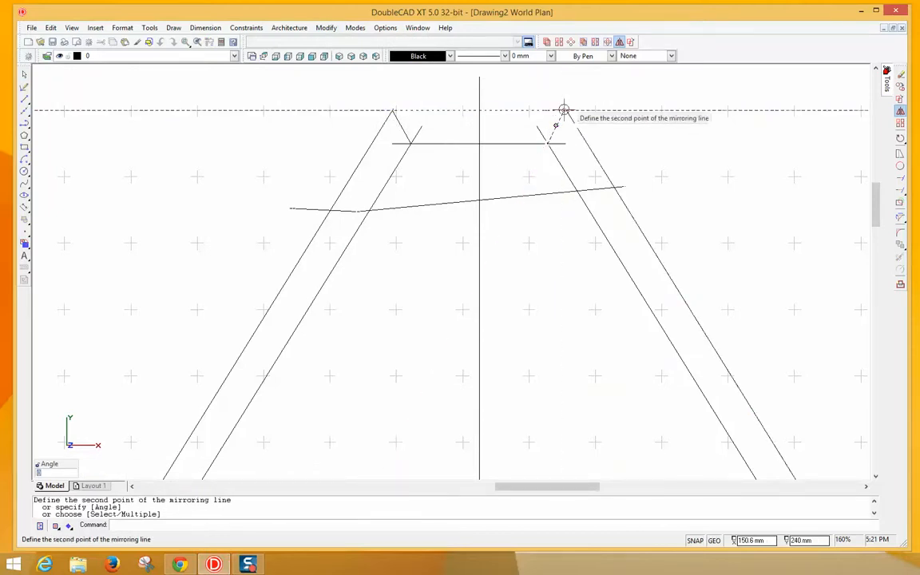
left_click(477, 109)
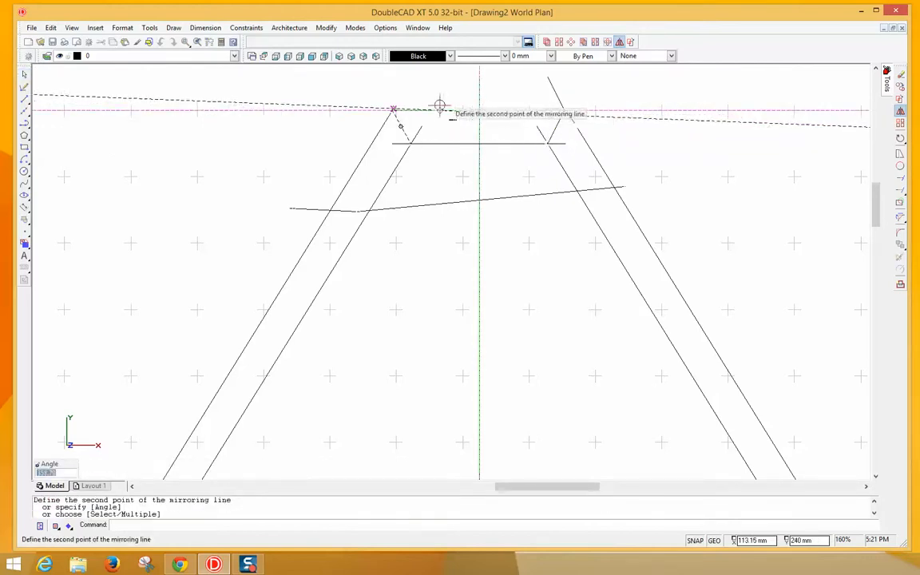
right_click(439, 105)
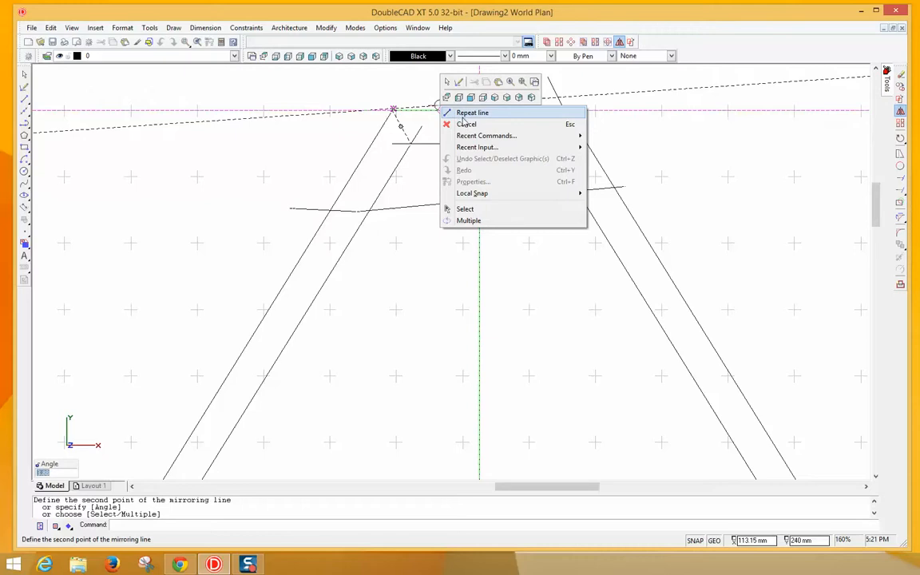
left_click(466, 124)
scroll(412, 110, "up", 5)
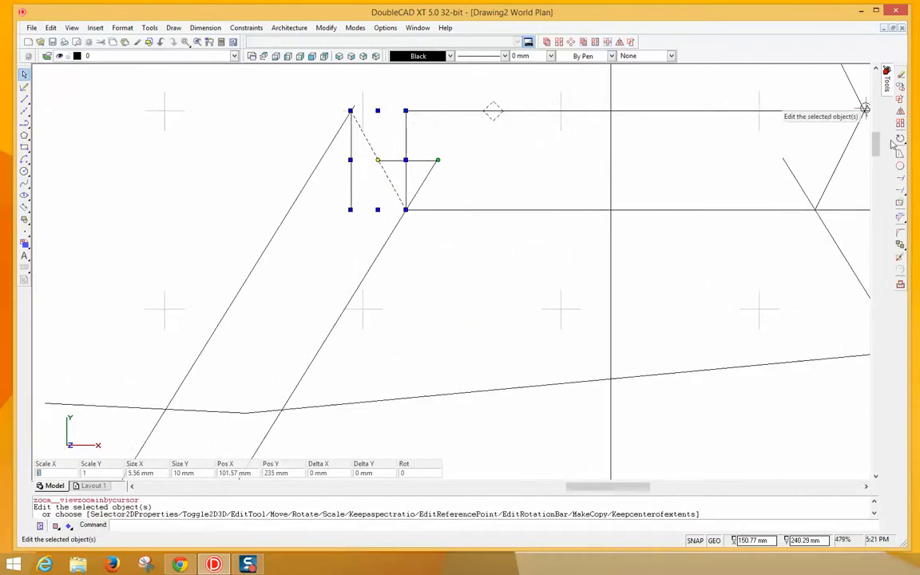
- Mirror the top-left brace upward across the old top edge
left_click_drag(880, 149, 880, 145)
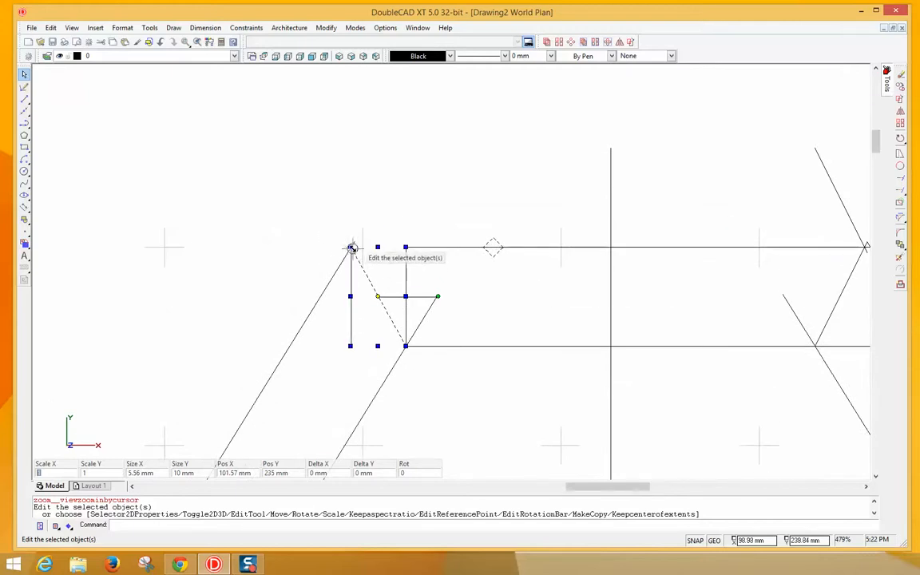
left_click(326, 27)
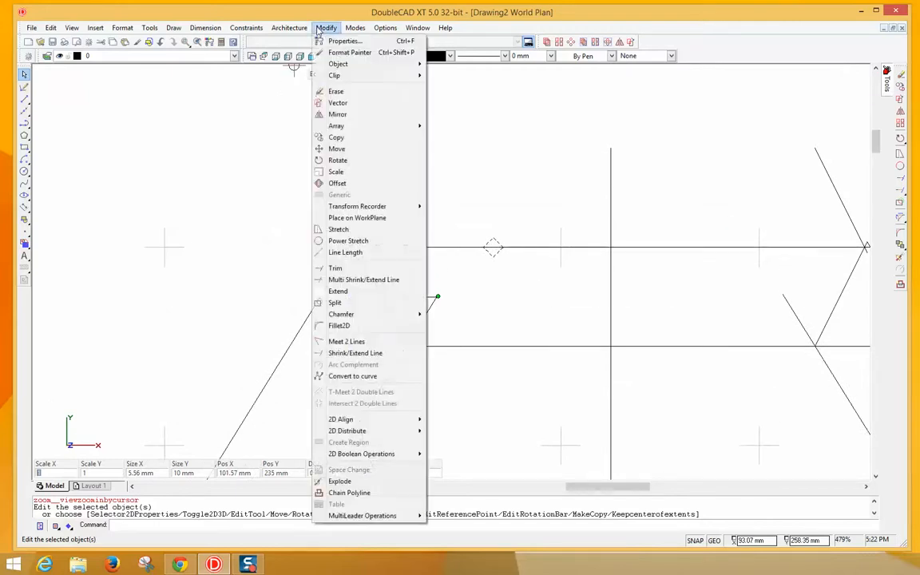
left_click(347, 116)
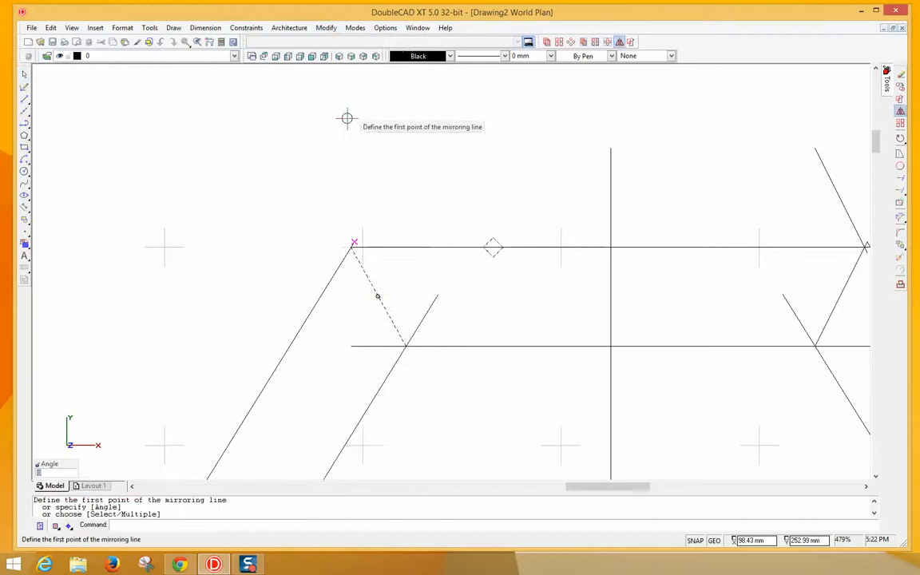
left_click(351, 245)
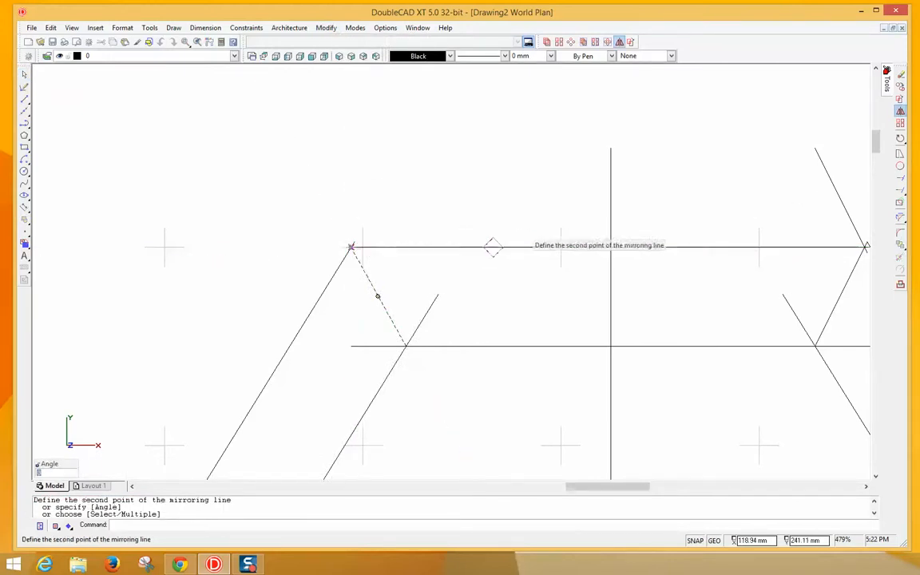
left_click(611, 245)
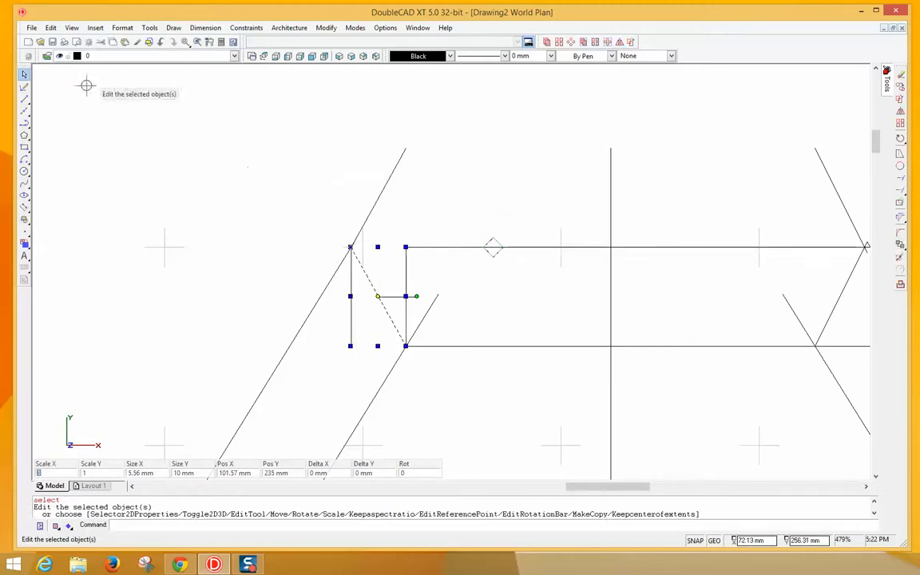
- Draw a horizontal line joining the upper tips of the left and right slanted sides
left_click(25, 100)
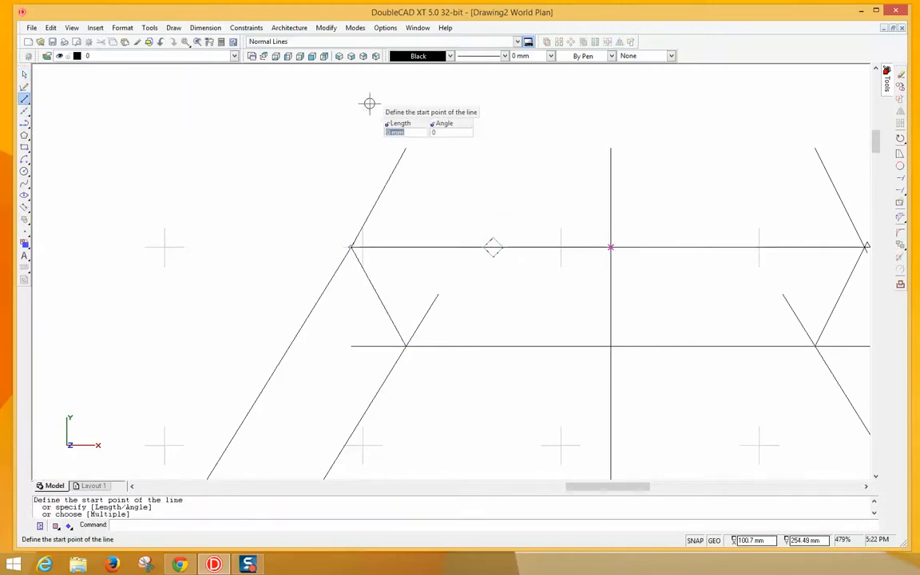
left_click(406, 147)
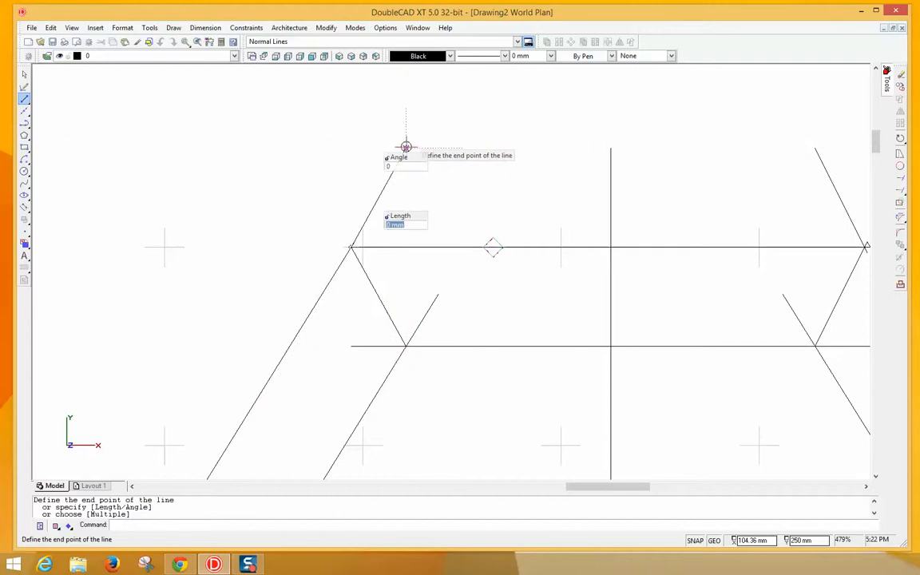
left_click(814, 150)
right_click(786, 205)
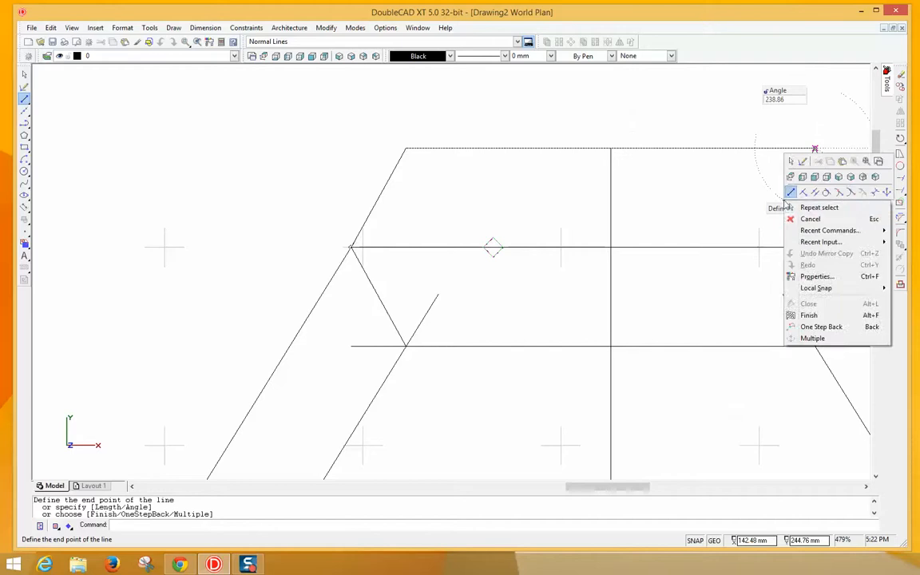
left_click(808, 219)
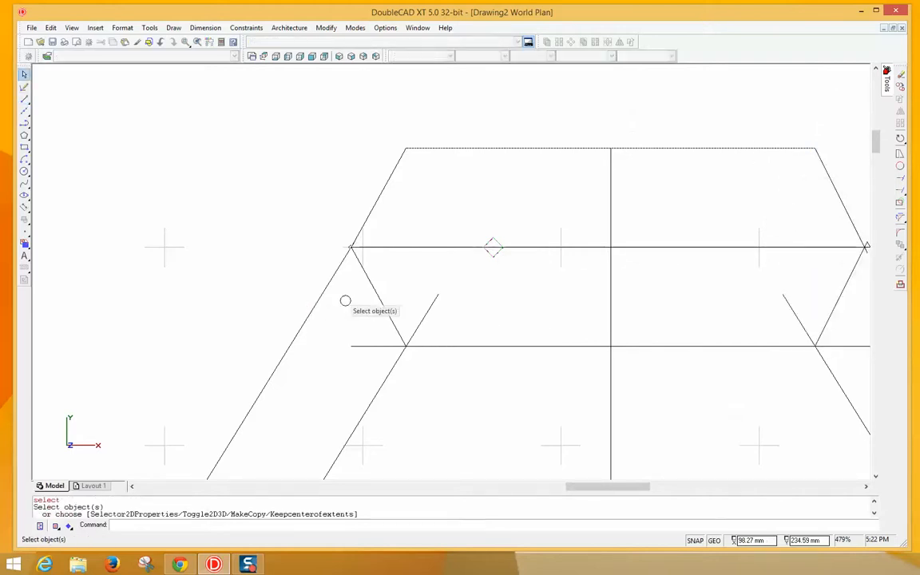
- Mirror the left corner brace about the left leg, then select the right diagonal brace
scroll(356, 292, "down", 2)
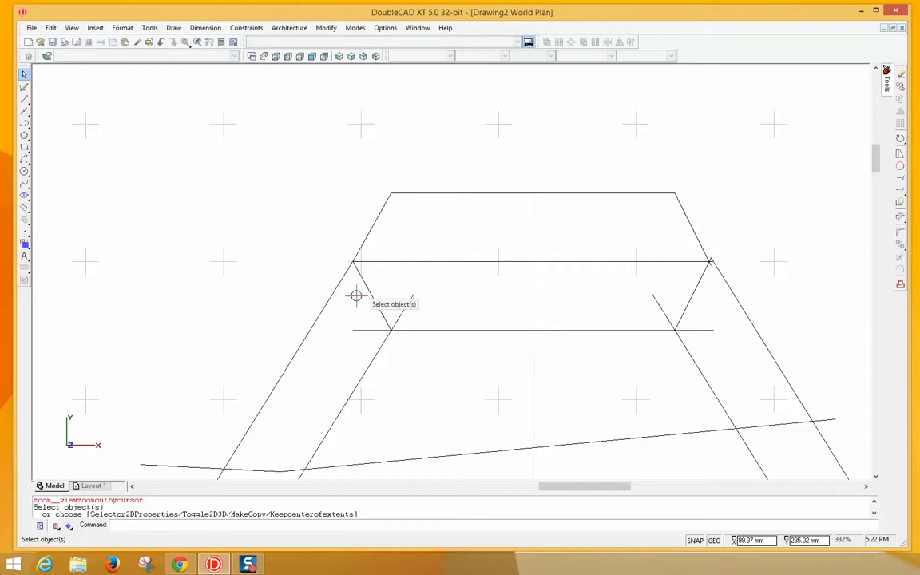
left_click(368, 294)
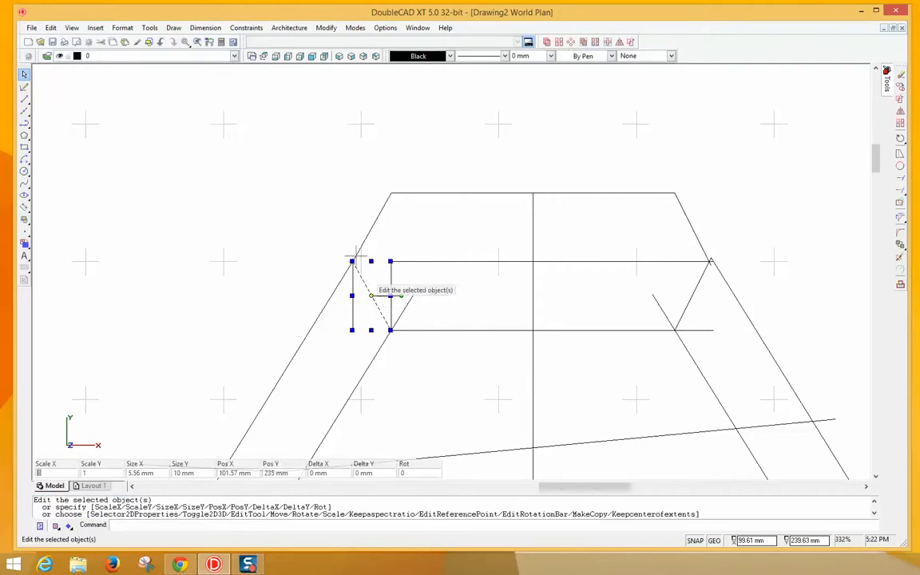
left_click(327, 30)
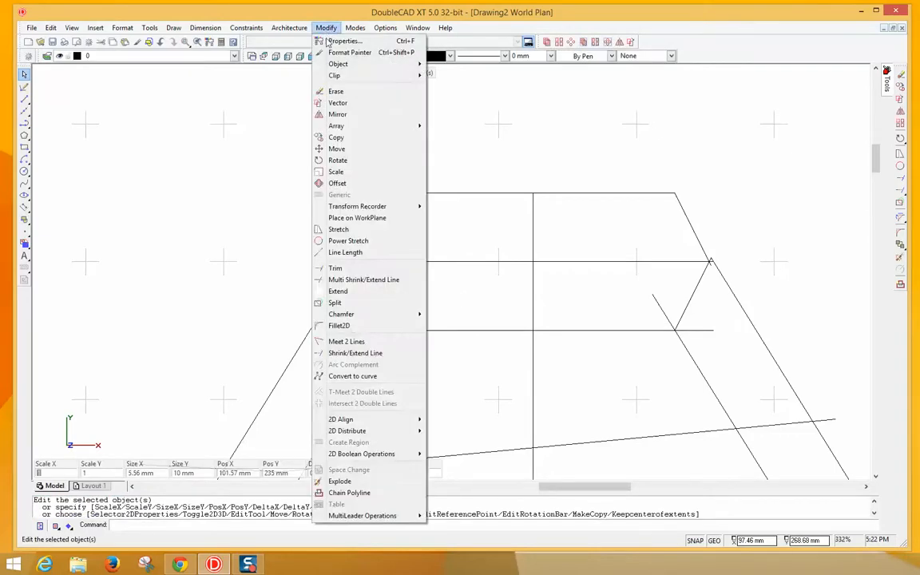
mouse_move(343, 129)
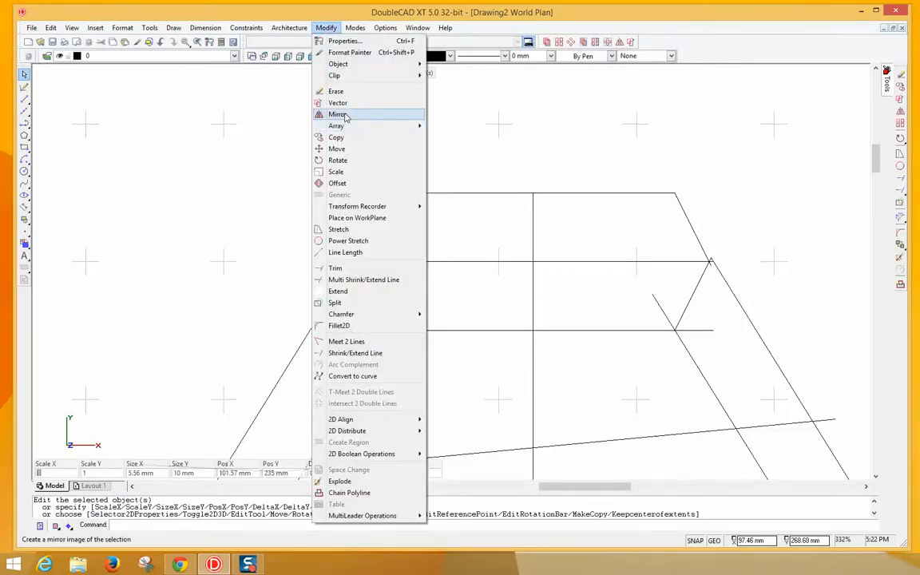
left_click(344, 114)
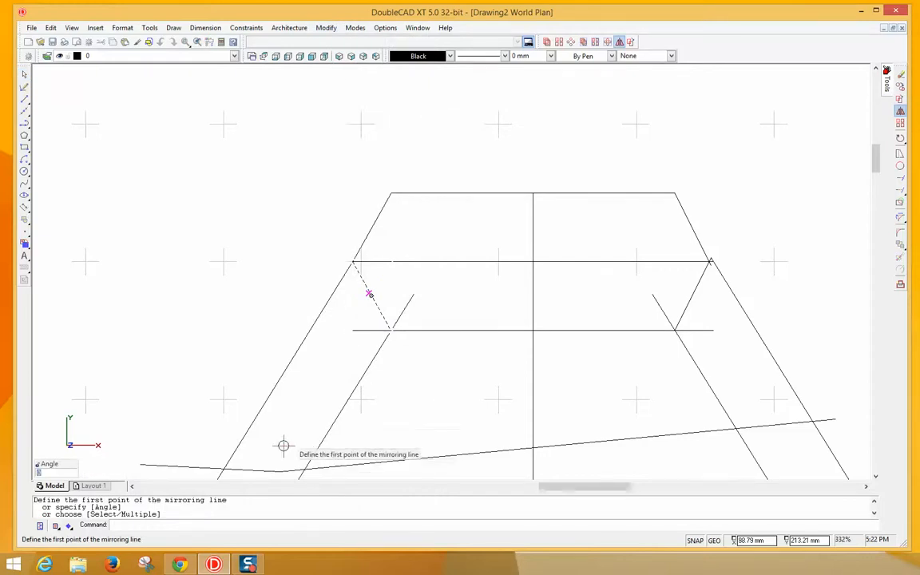
left_click(351, 261)
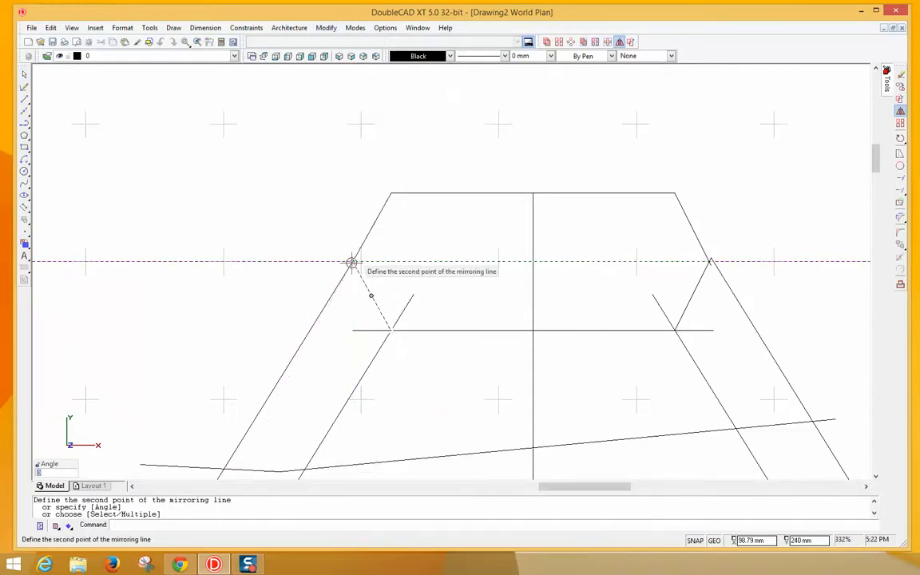
left_click(222, 469)
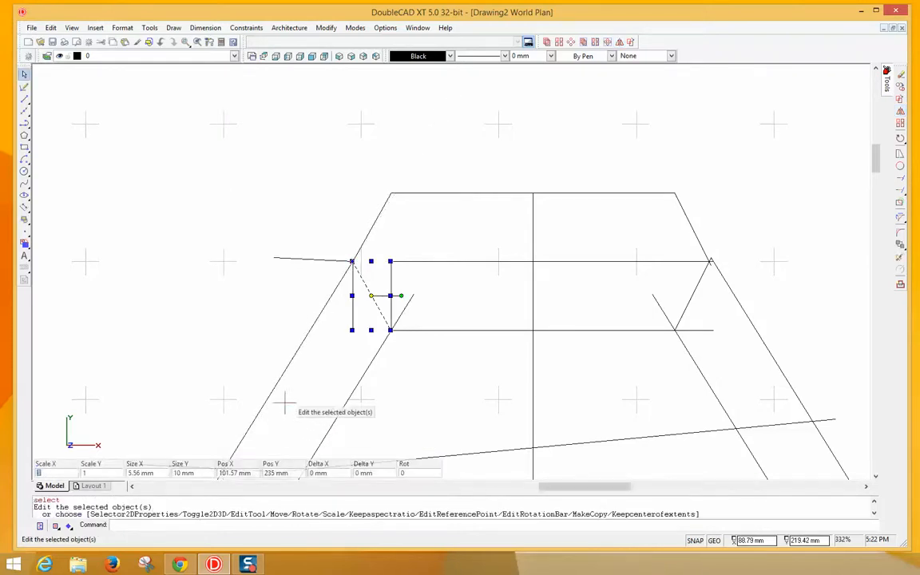
left_click(693, 294)
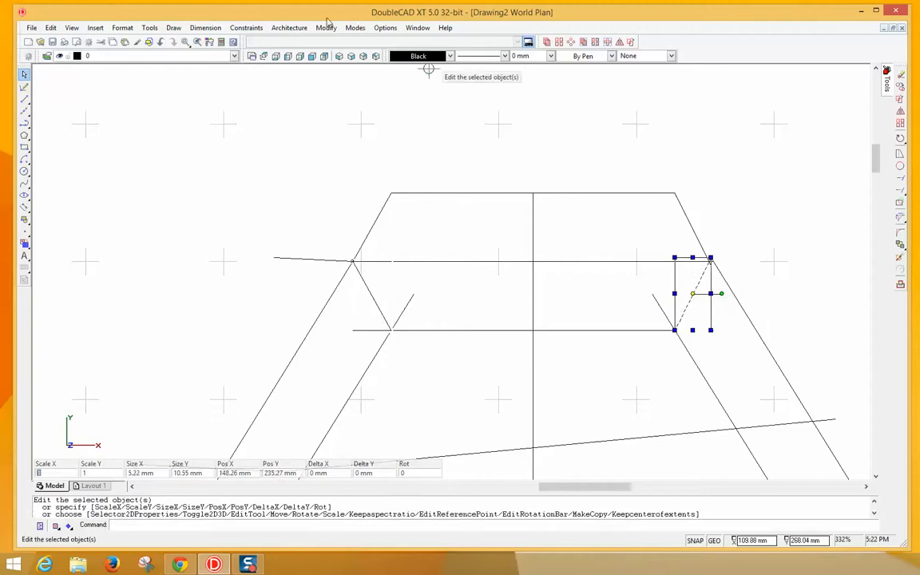
left_click(324, 30)
left_click(25, 99)
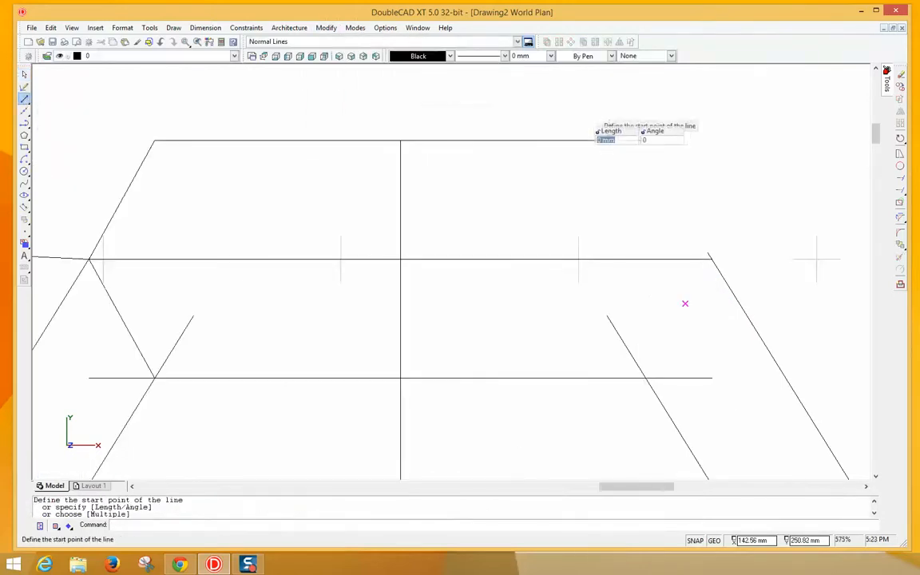
- Draw a diagonal brace from the upper crossbar's right end to the lower crossbar intersection
left_click(712, 259)
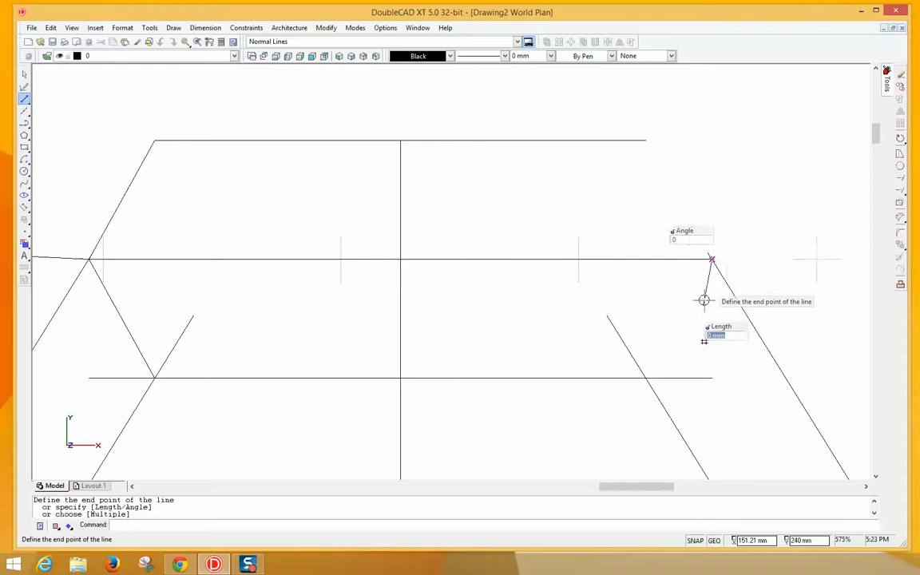
left_click(647, 379)
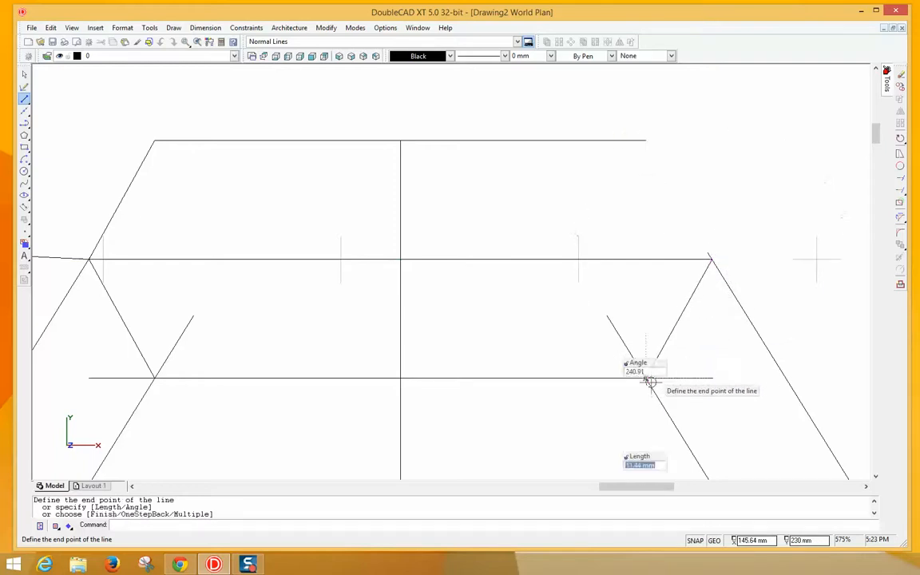
right_click(711, 396)
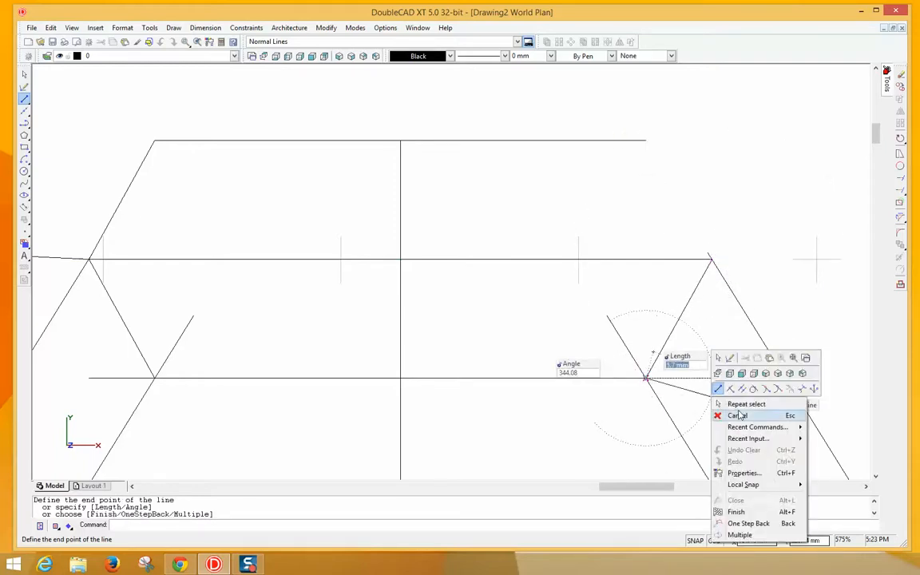
left_click(735, 412)
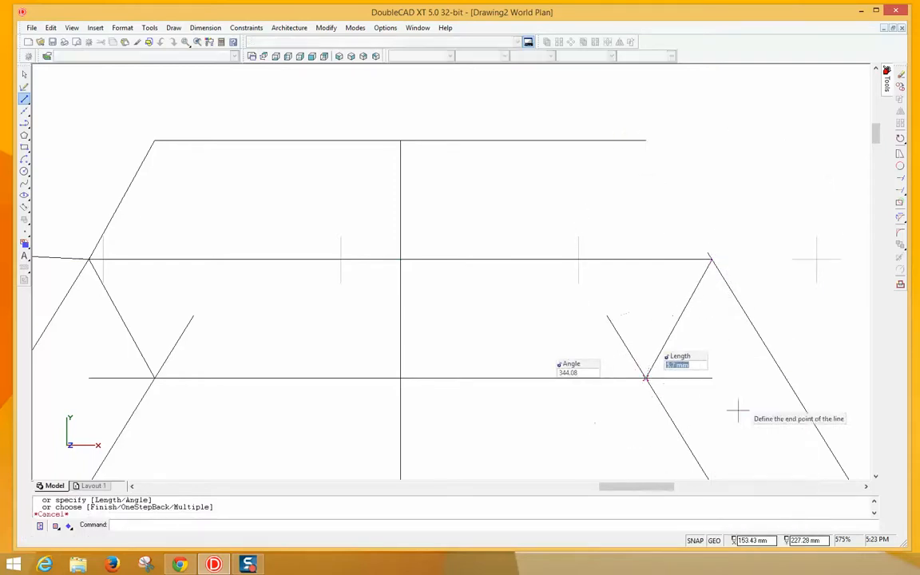
- Mirror the new right brace across the upper crossbar
left_click(672, 323)
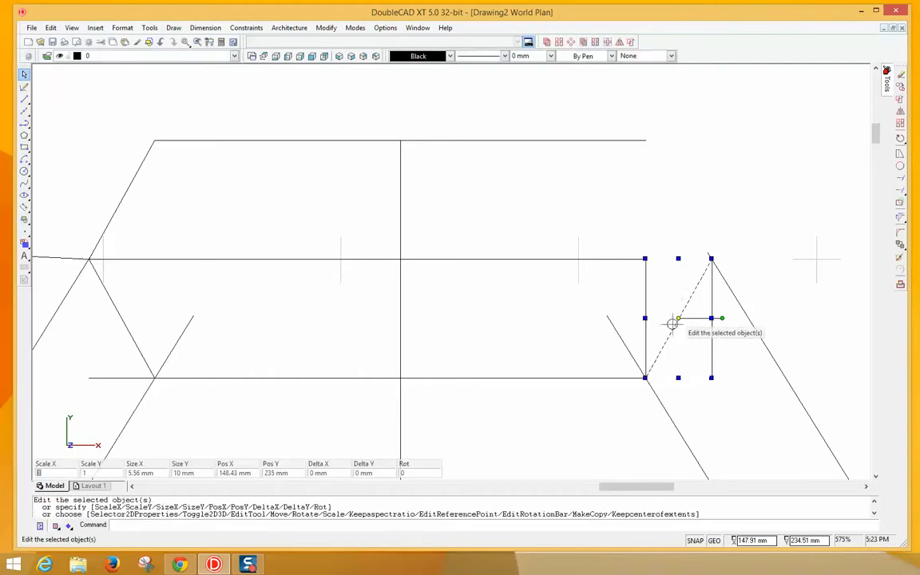
left_click(327, 28)
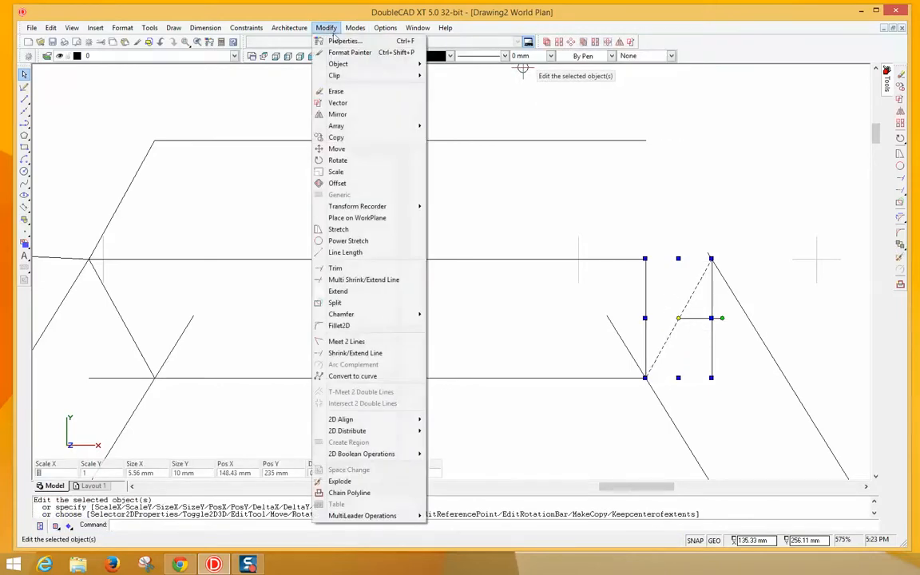
left_click(359, 115)
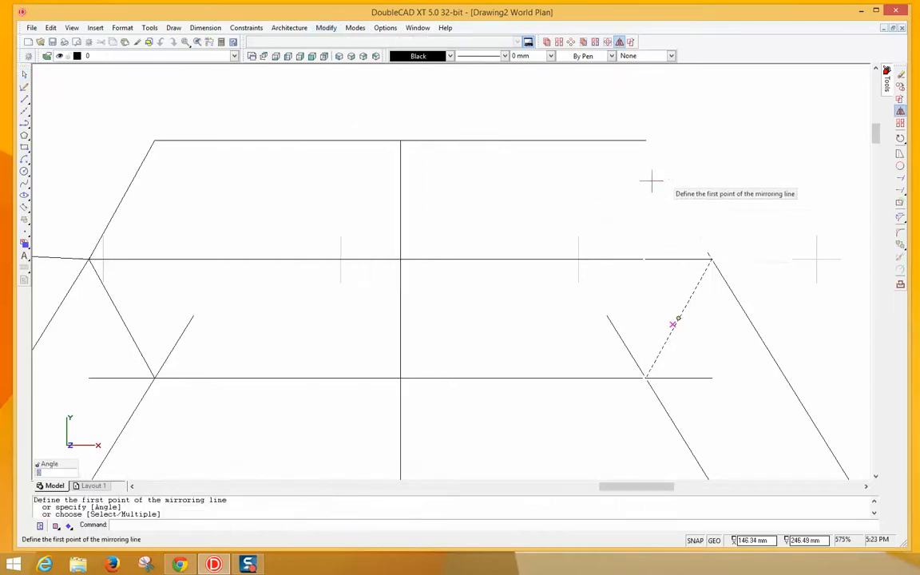
left_click(711, 259)
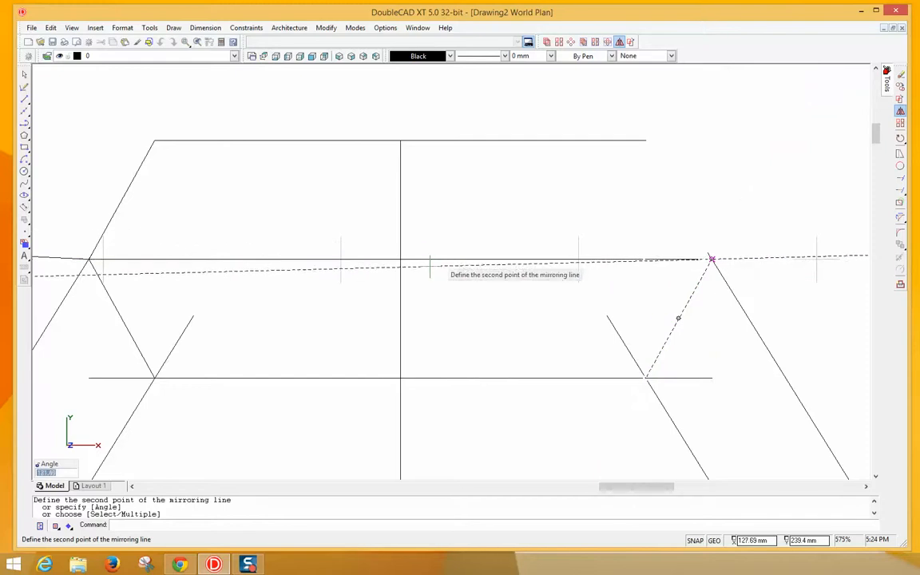
left_click(400, 259)
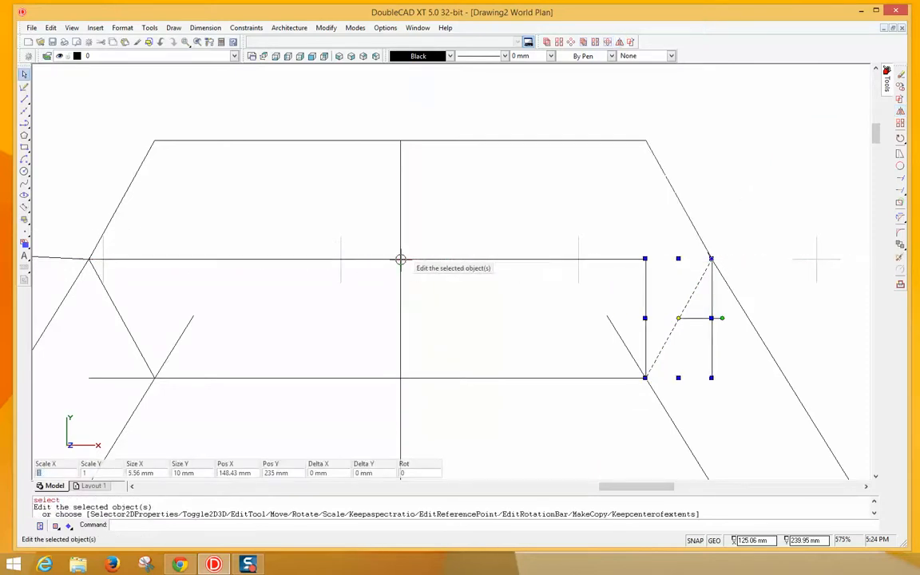
key("Escape")
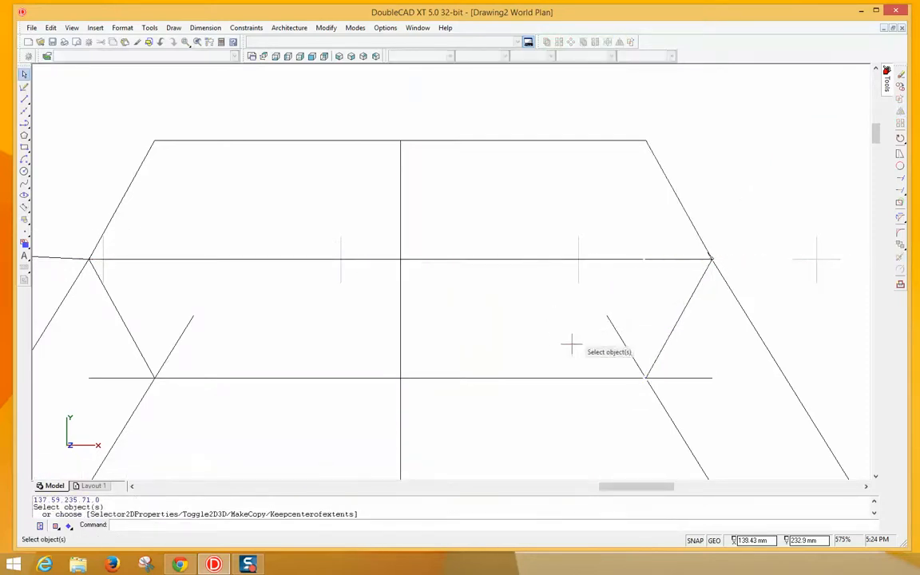
- Mirror the right diagonal brace about the right leg so it juts outward
scroll(645, 349, "down", 3)
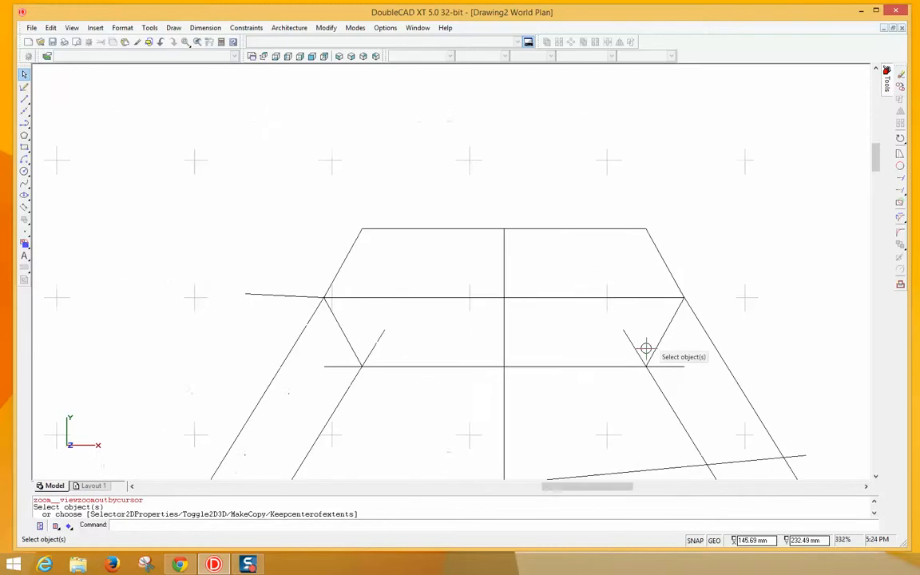
left_click(663, 339)
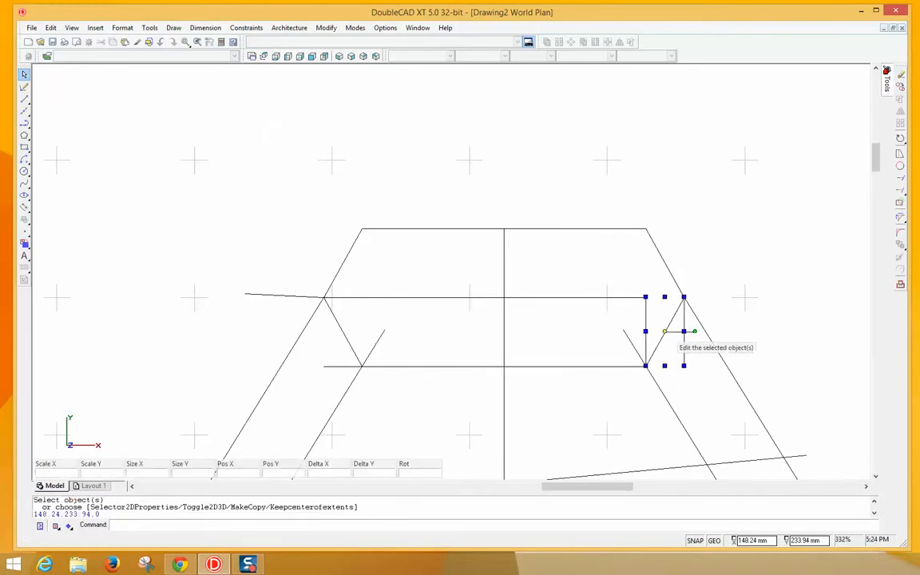
left_click(326, 28)
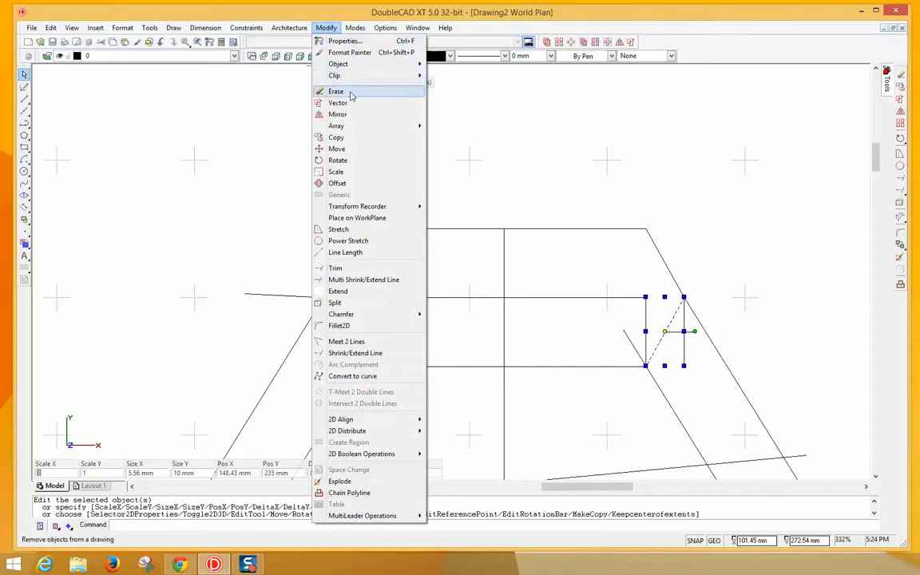
left_click(343, 115)
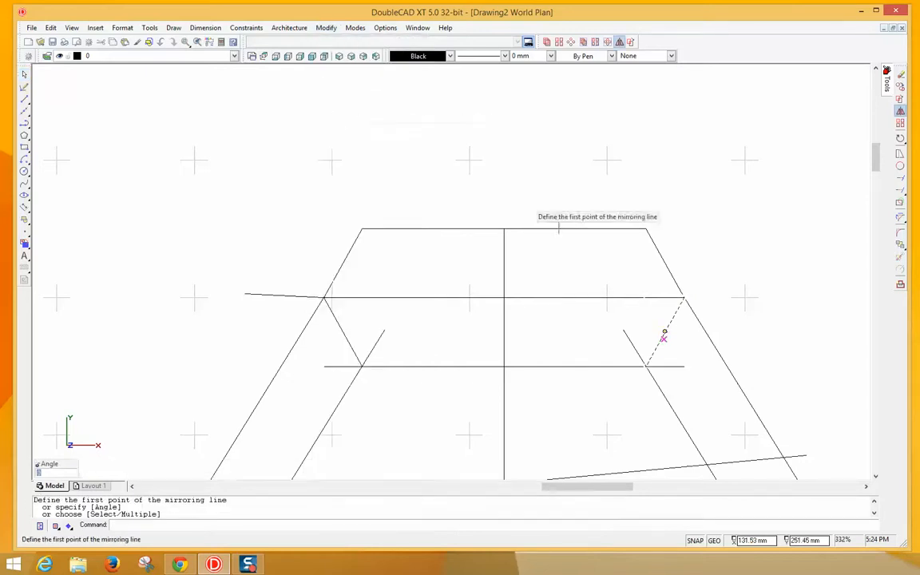
left_click(685, 299)
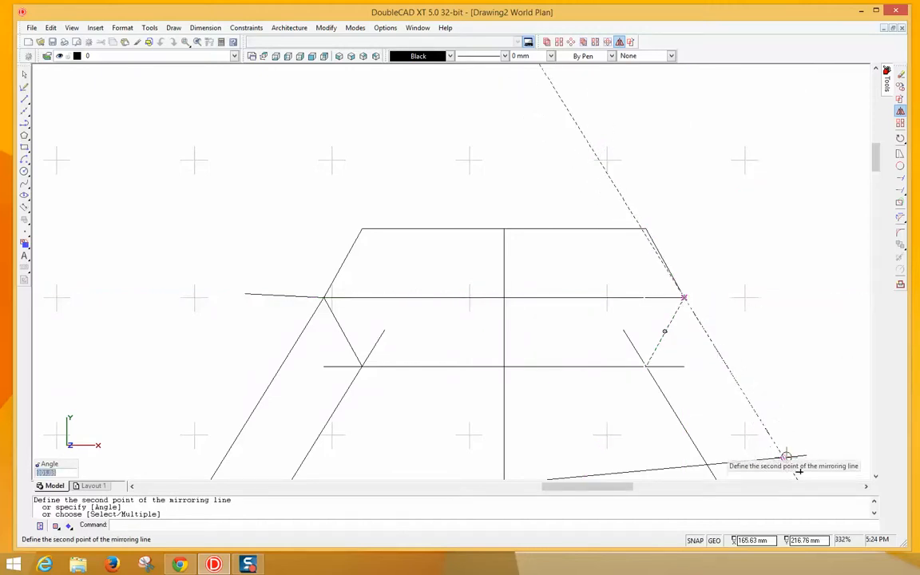
left_click(782, 457)
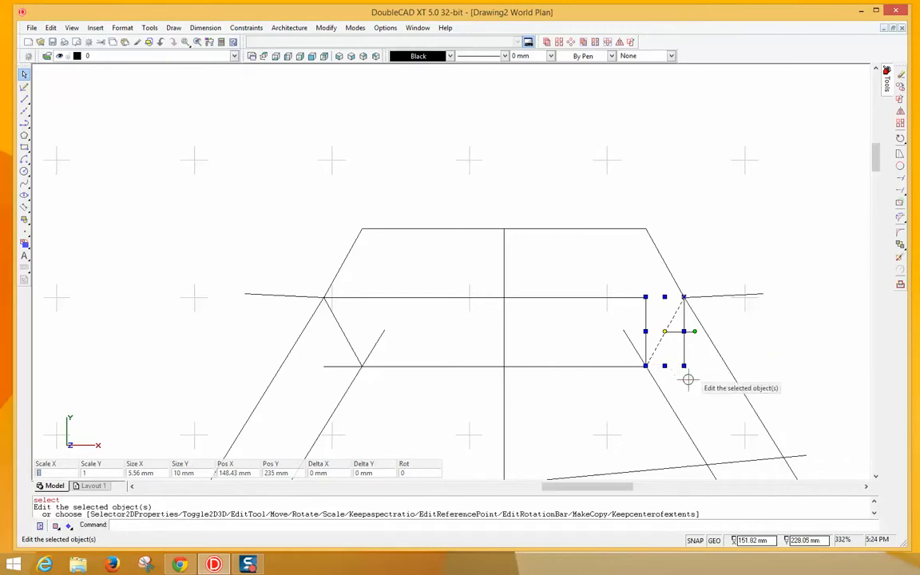
left_click(625, 411)
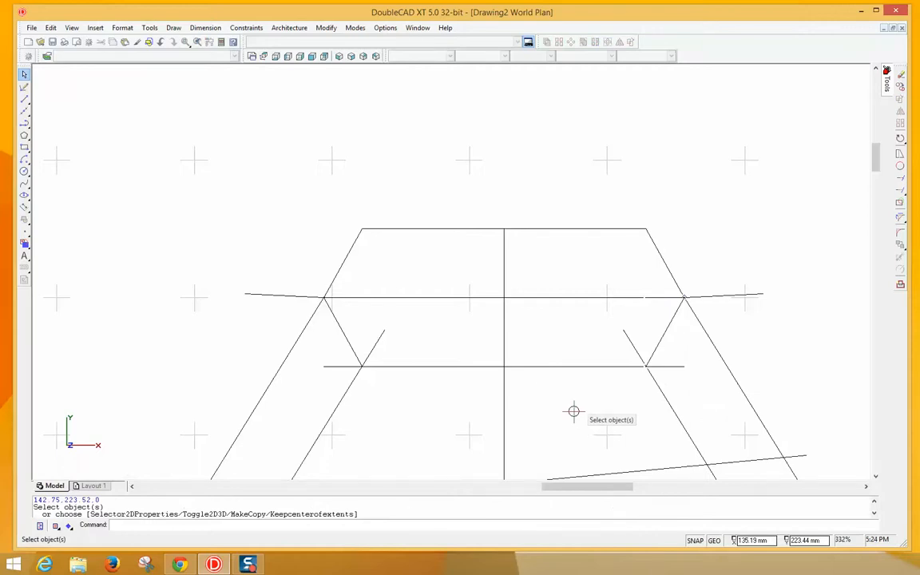
scroll(574, 411, "down", 4)
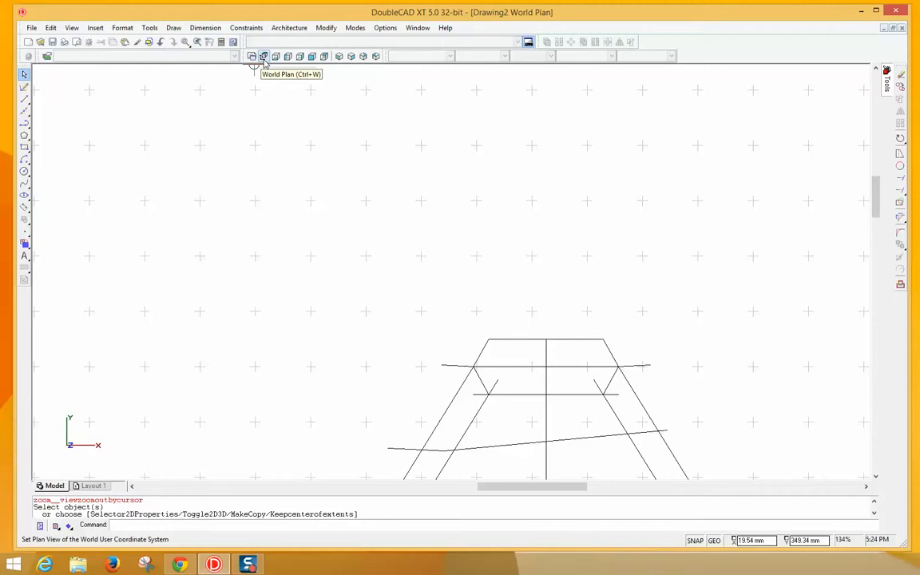
- Switch to World Plan view and delete the stray slanted line across the frame
left_click(265, 57)
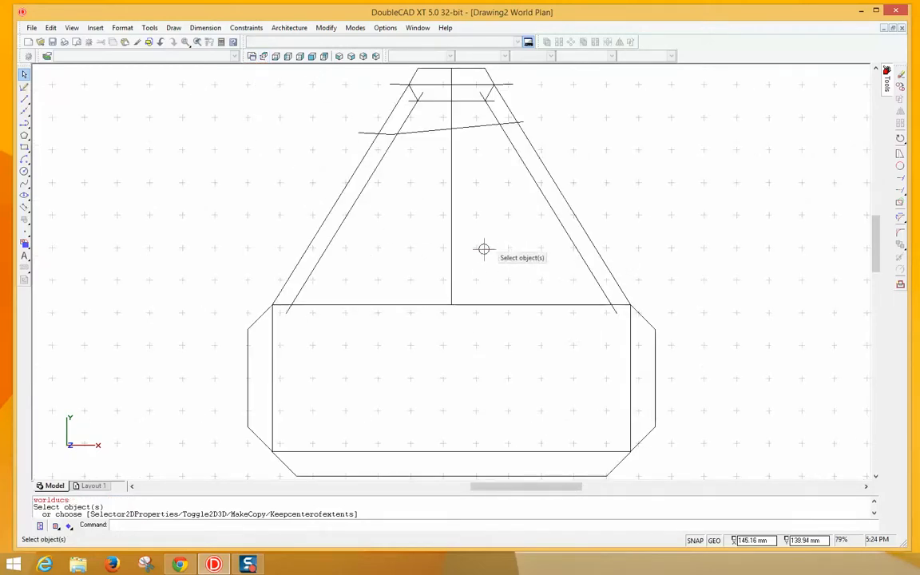
left_click(477, 127)
key("Delete")
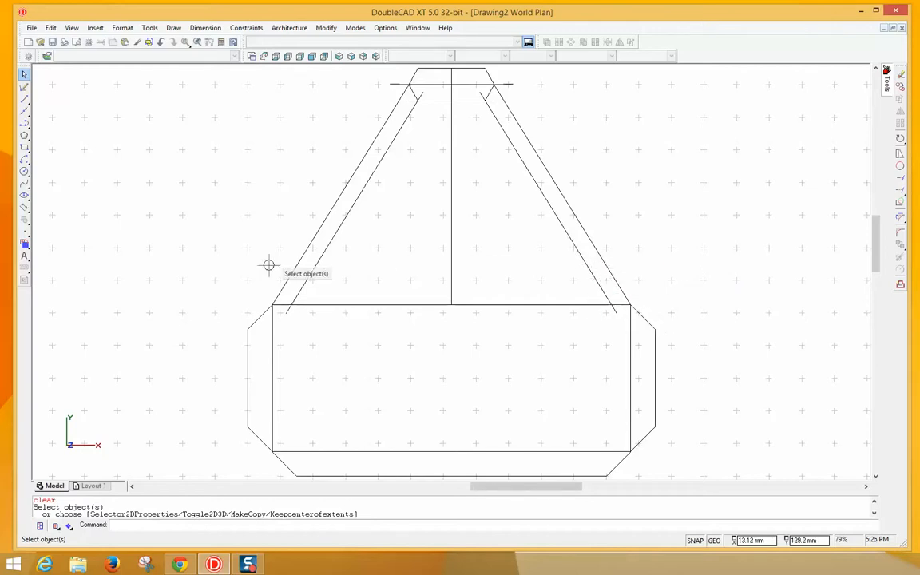
- Draw a horizontal line from the left leg to the right leg
left_click(24, 100)
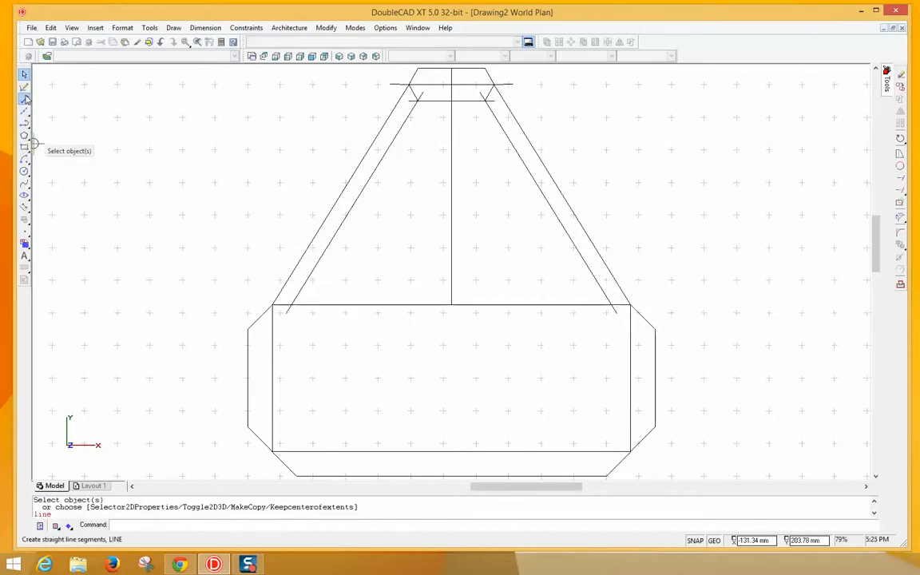
left_click(281, 273)
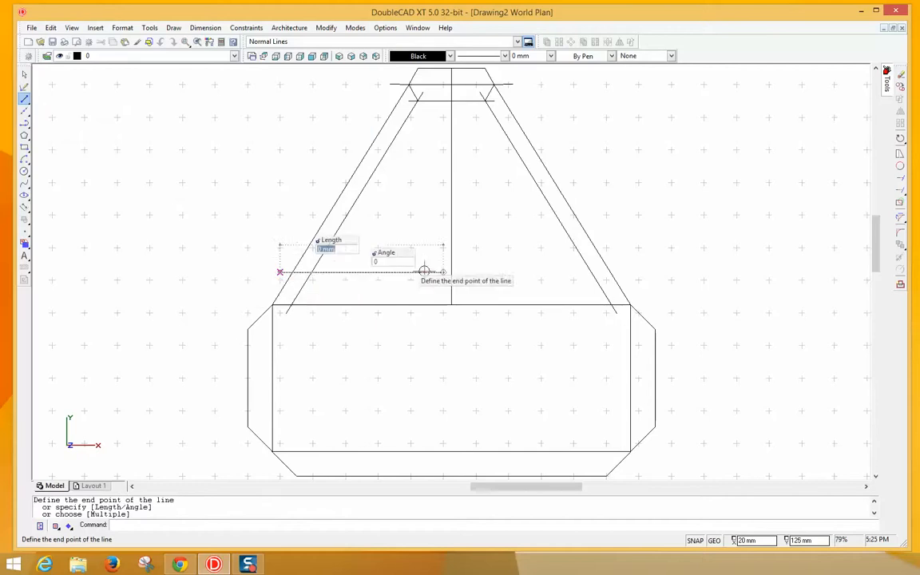
left_click(633, 274)
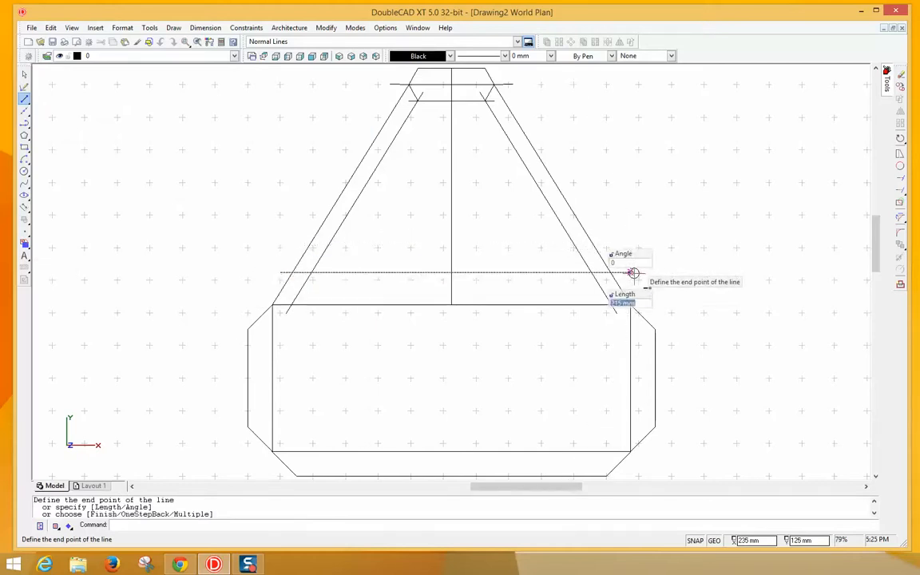
scroll(635, 287, "down", 2)
scroll(634, 288, "up", 5)
right_click(666, 310)
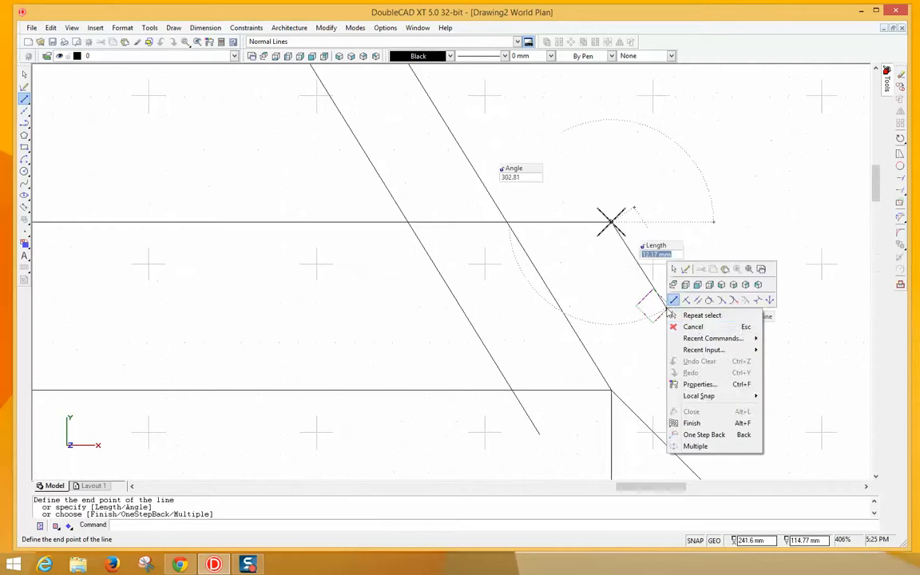
left_click(692, 326)
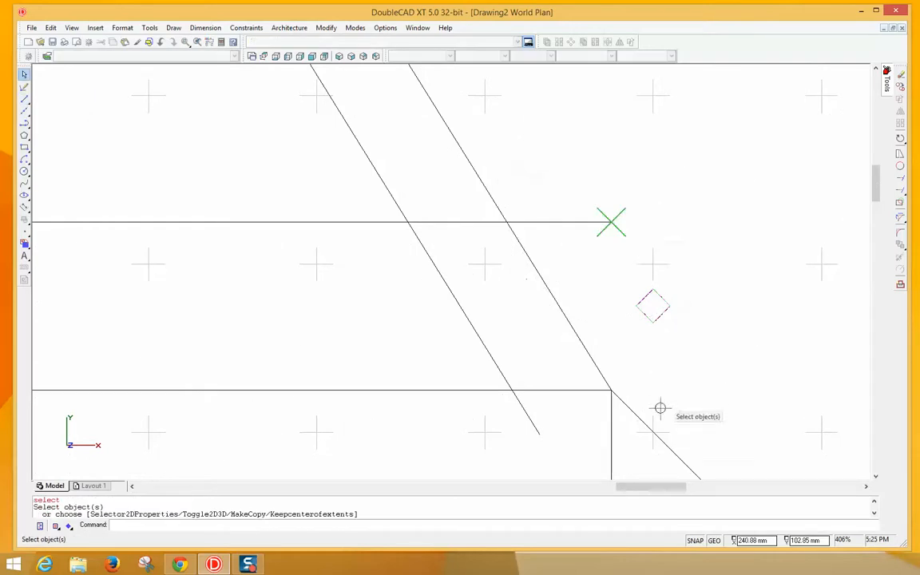
- Draw a short line from the rectangle's right corner to the left diagonal
right_click(613, 390)
left_click(631, 396)
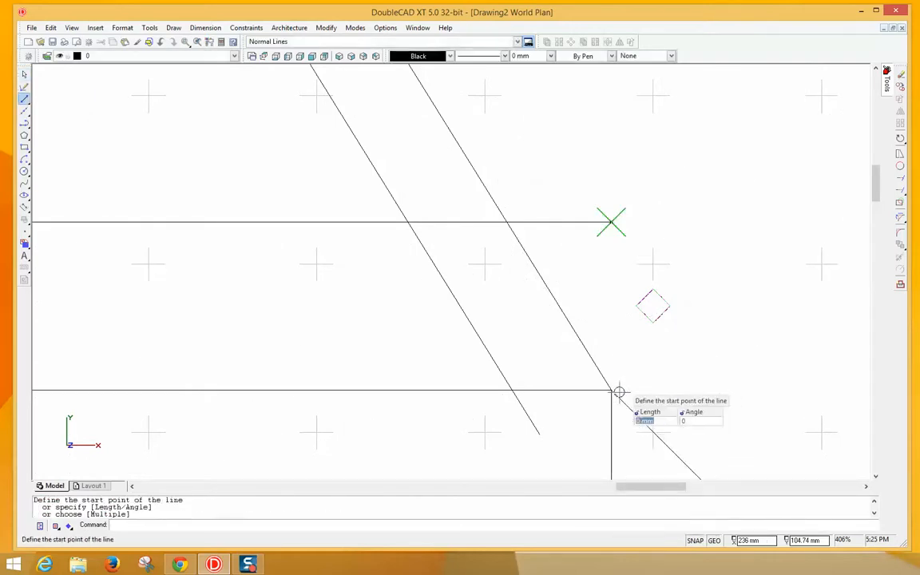
left_click(611, 390)
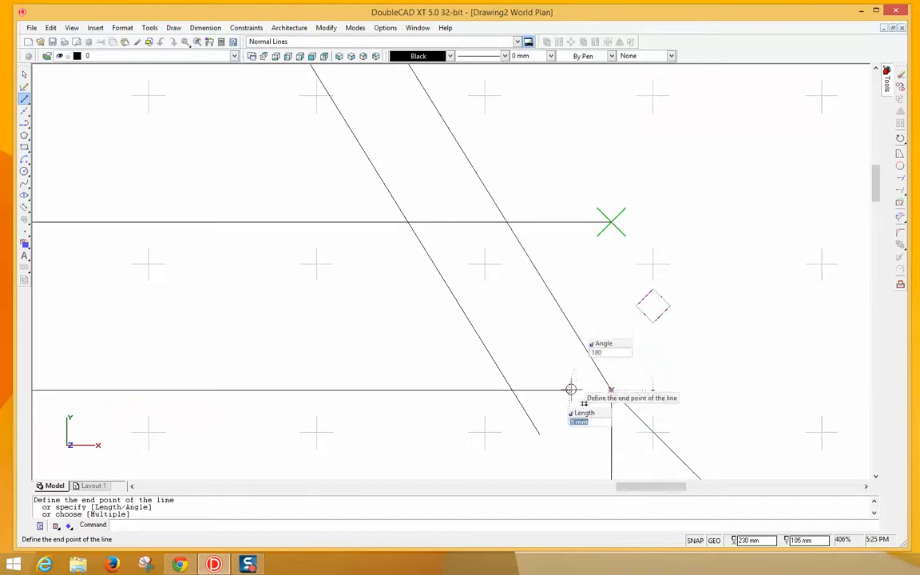
left_click(512, 390)
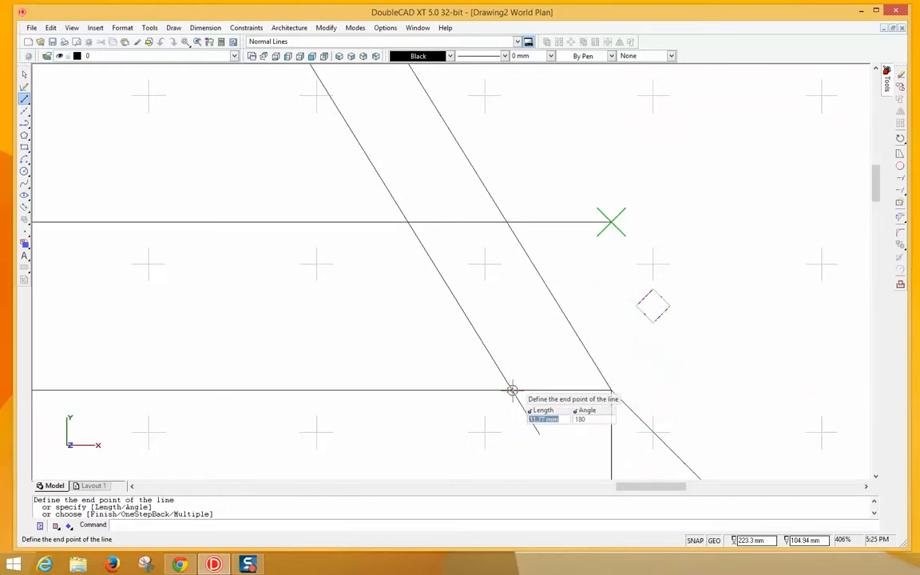
right_click(561, 389)
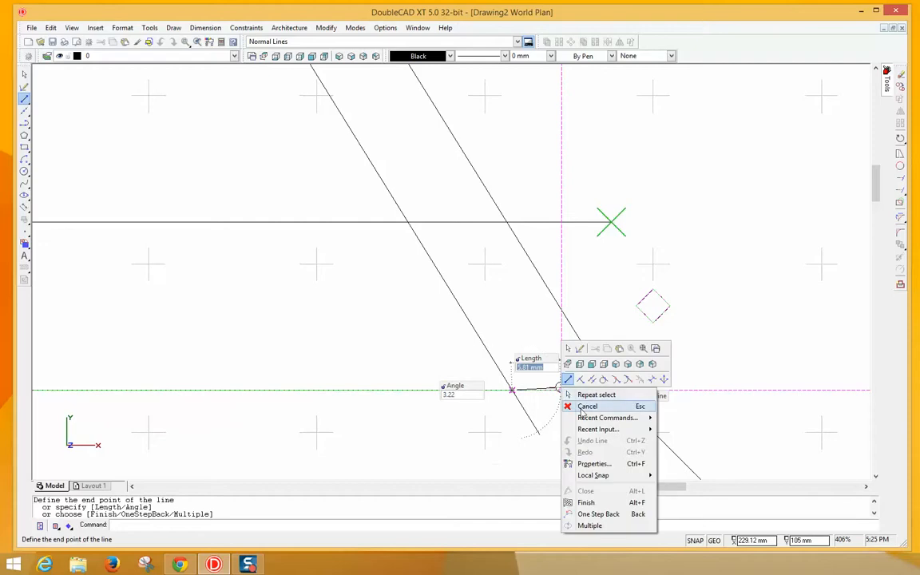
left_click(581, 407)
- Mirror that short segment about the inner diagonal so it rises from the lower-right joint
left_click(571, 390)
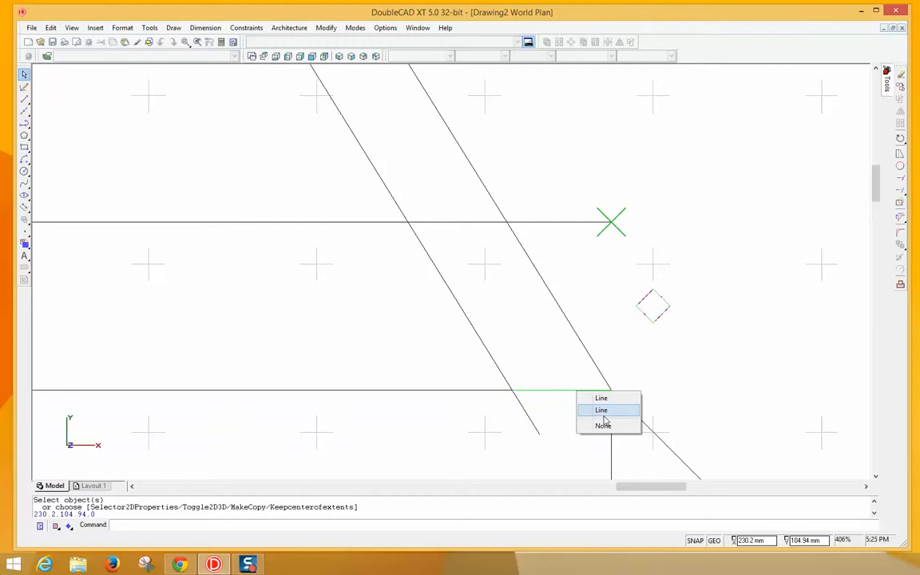
left_click(605, 410)
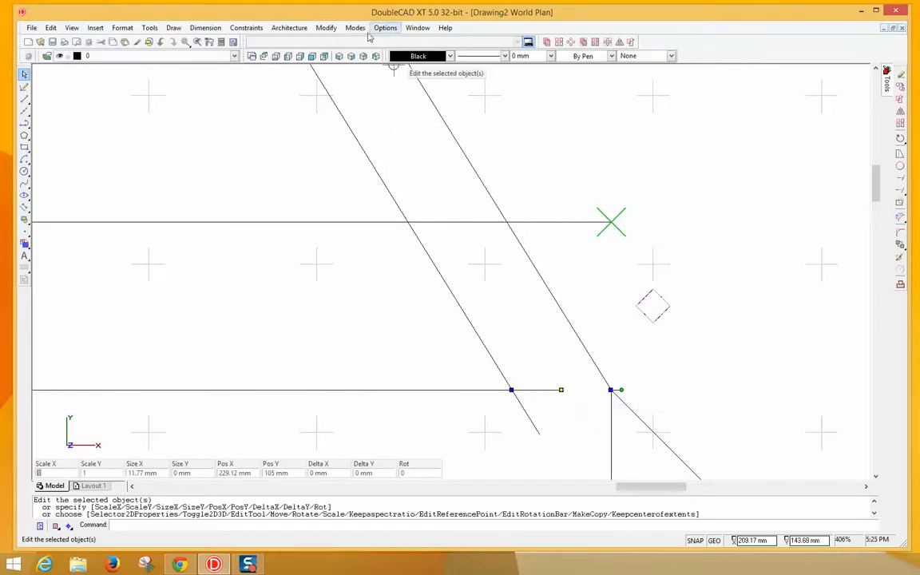
left_click(323, 28)
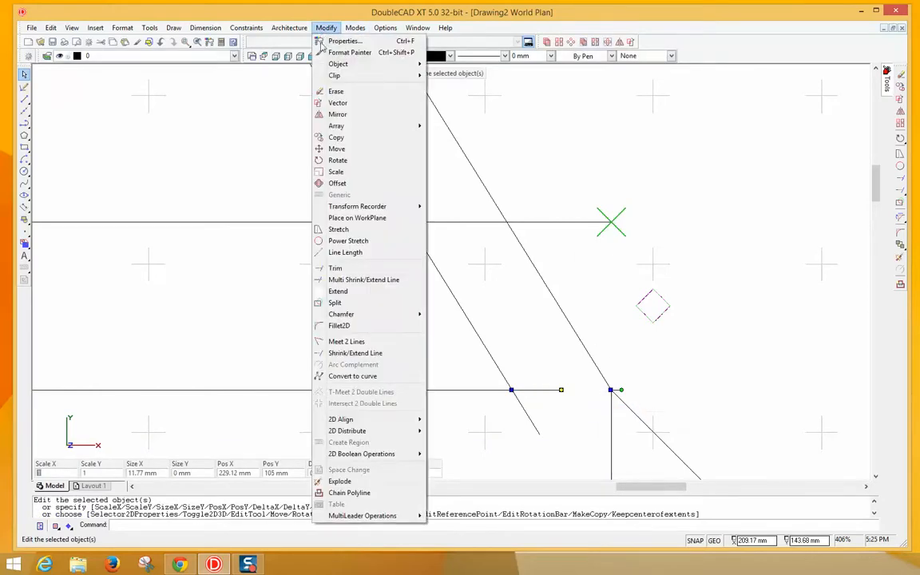
left_click(345, 113)
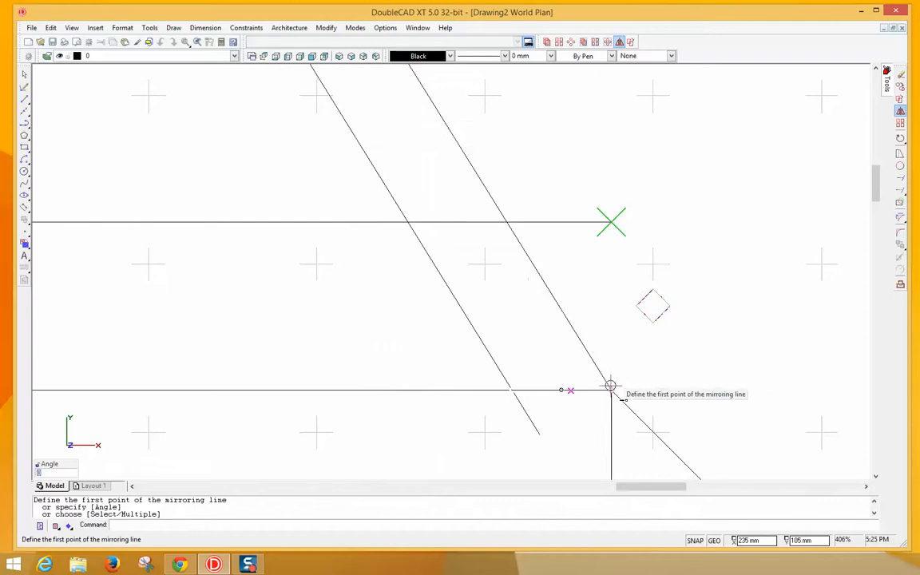
left_click(610, 389)
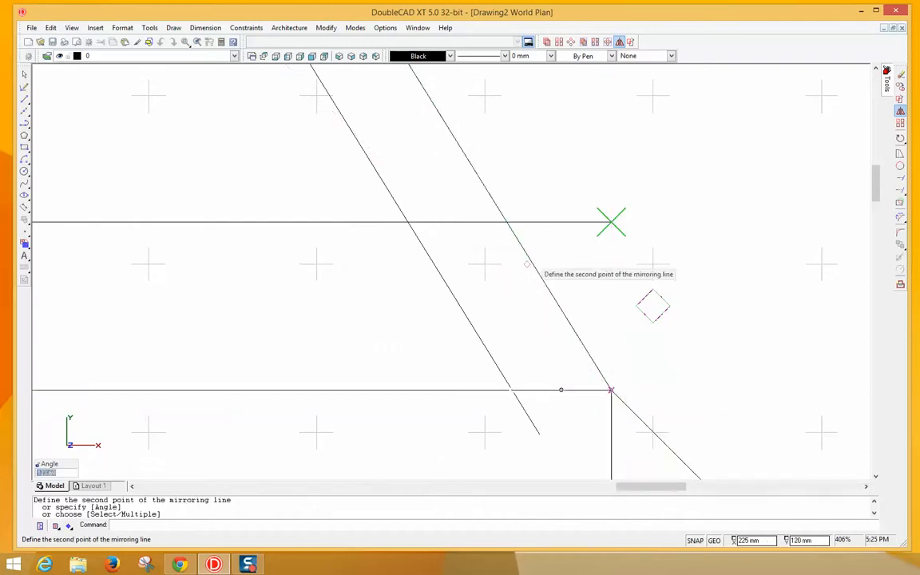
left_click(508, 221)
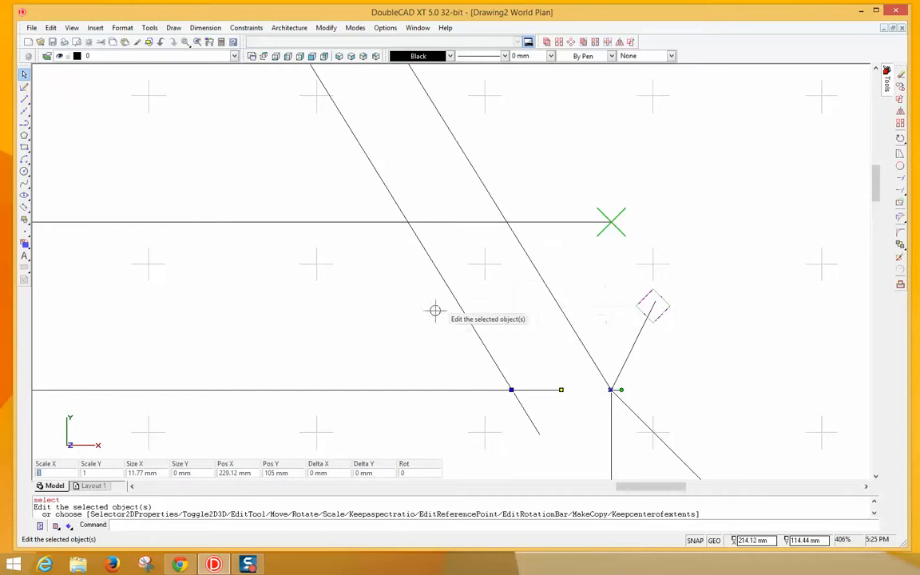
left_click(380, 310)
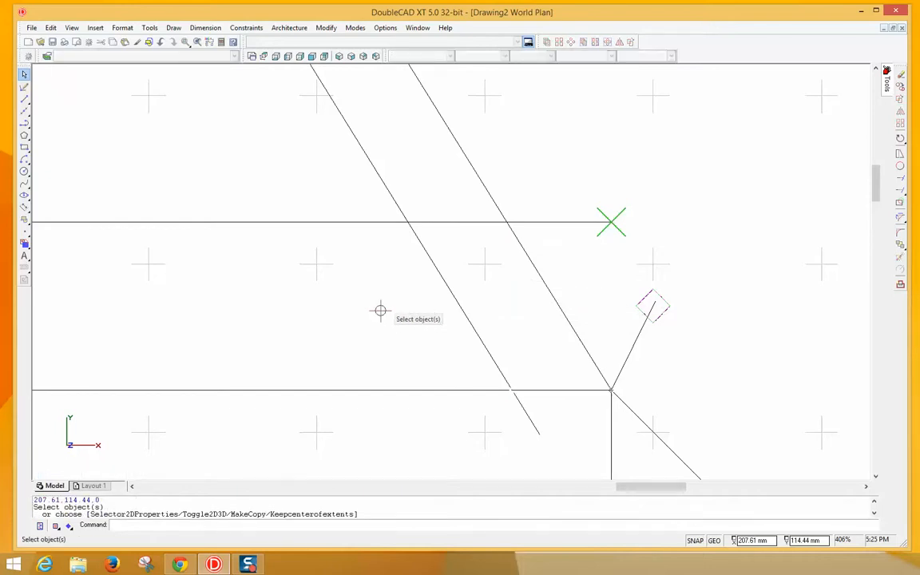
left_click_drag(643, 489, 323, 452)
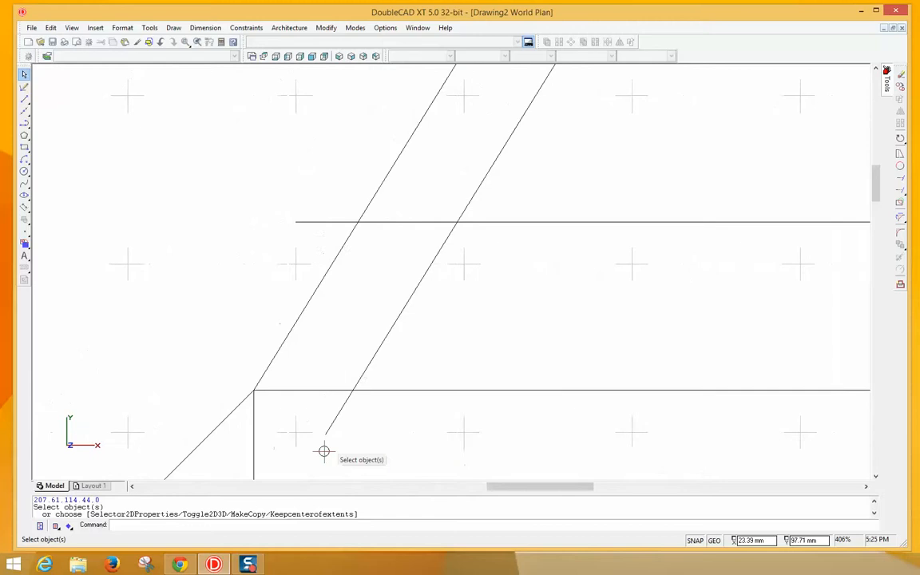
- Draw a short line from the frame's left corner to the right diagonal
right_click(311, 392)
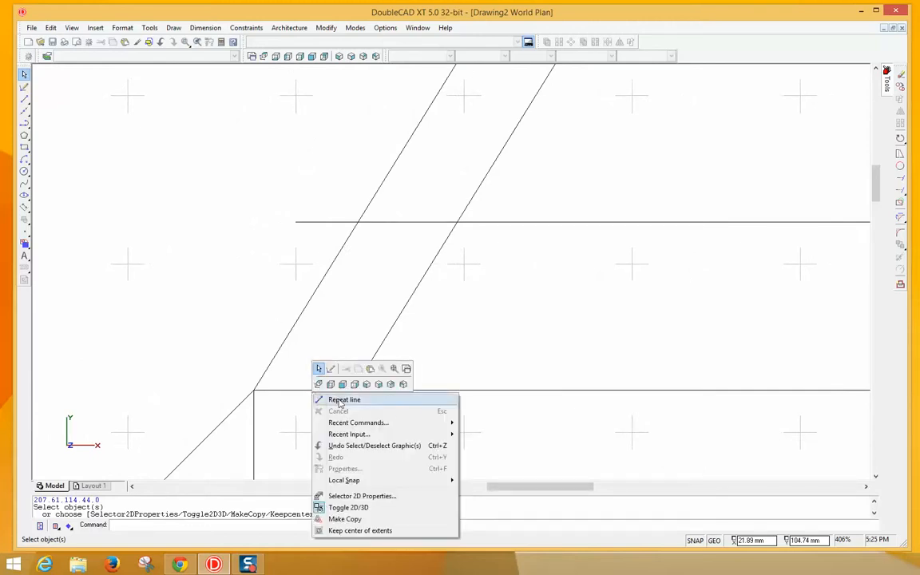
left_click(338, 400)
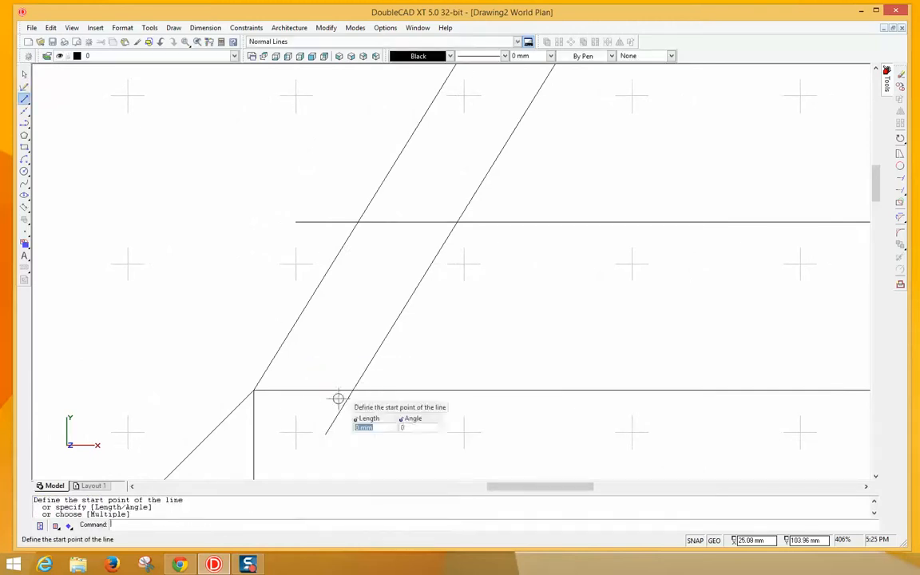
left_click(253, 391)
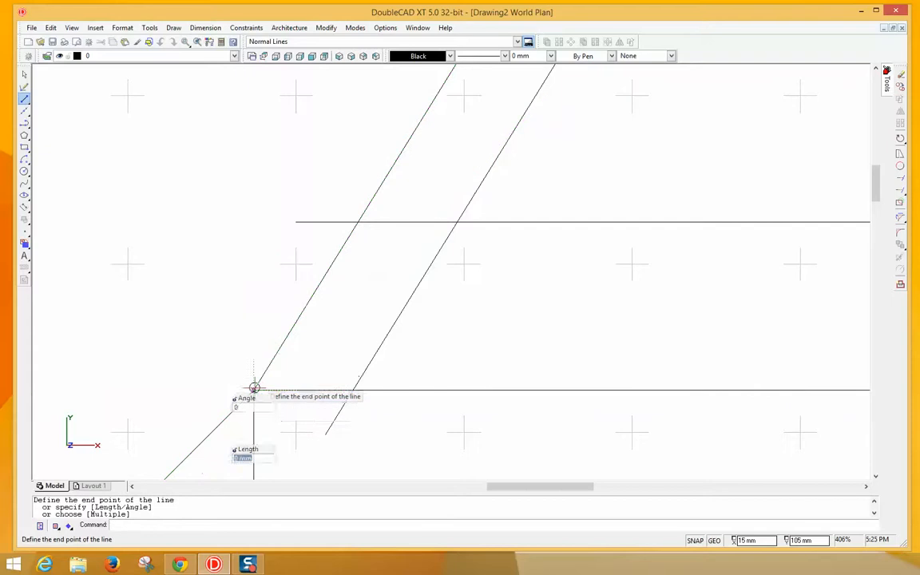
left_click(366, 404)
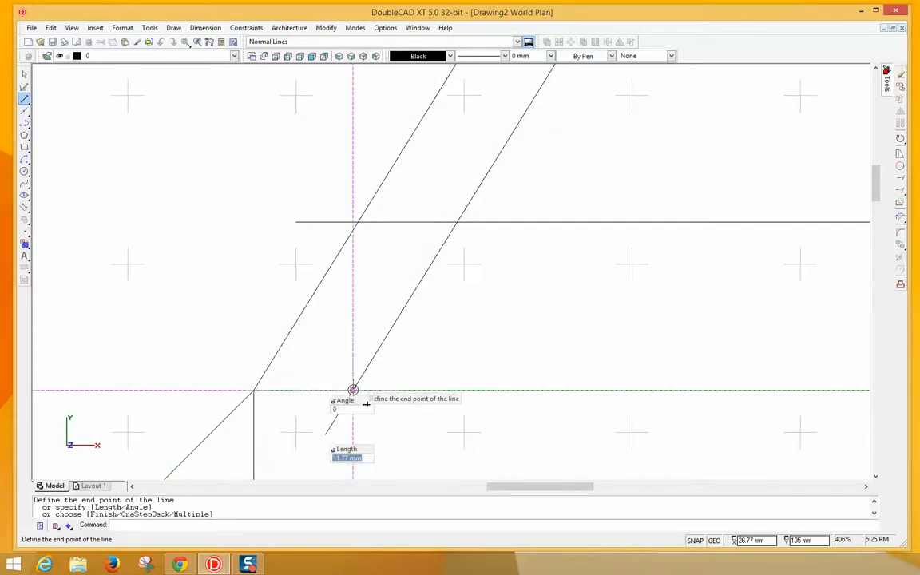
right_click(353, 391)
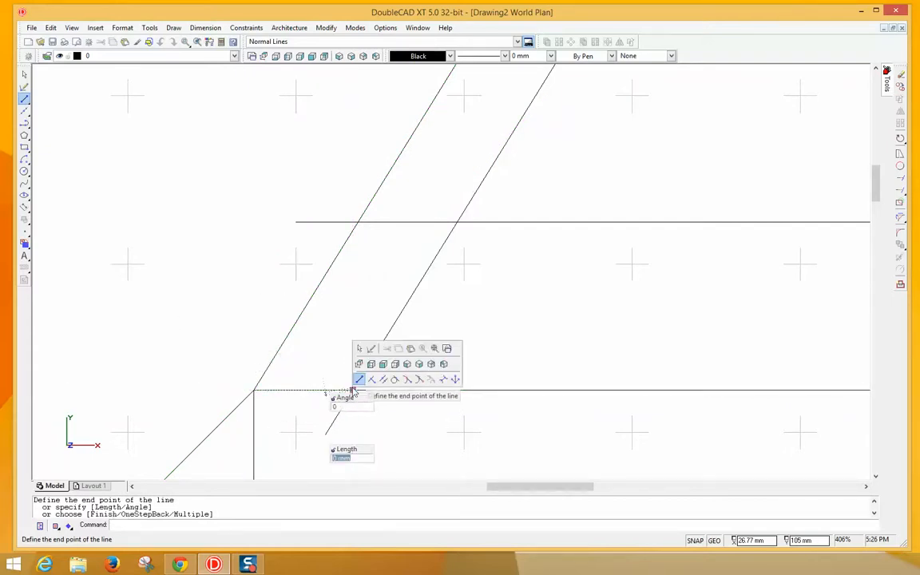
left_click(377, 406)
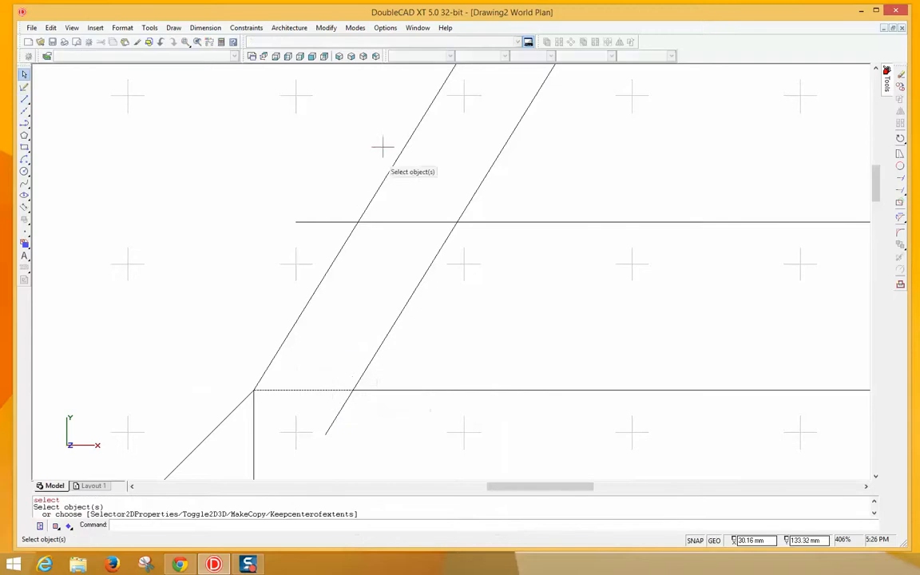
- Mirror that short segment about the left diagonal so it rises from the lower-left joint
left_click(313, 391)
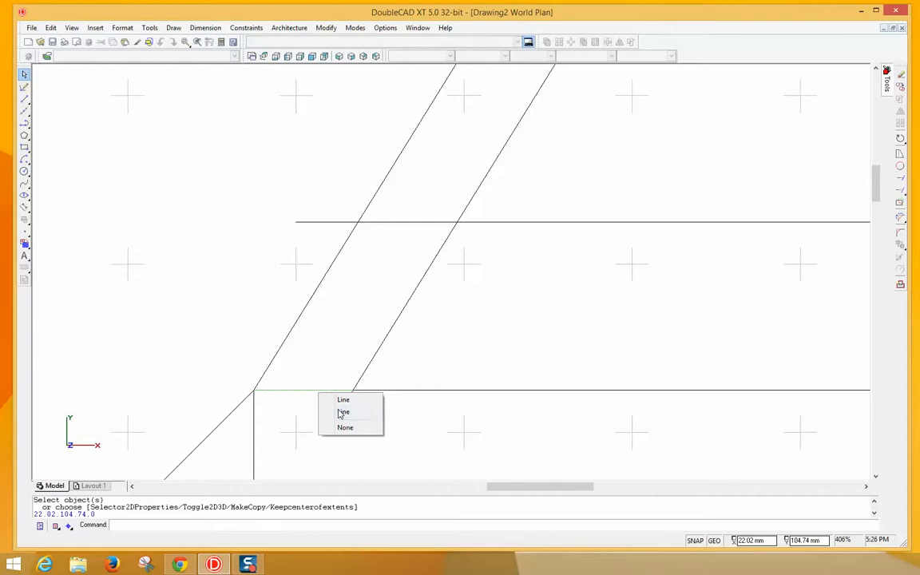
left_click(341, 413)
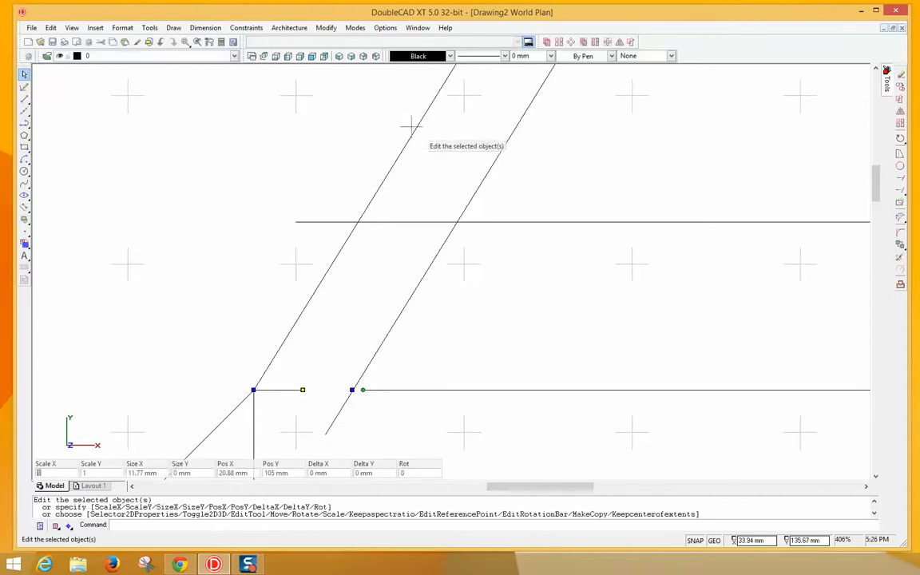
left_click(326, 28)
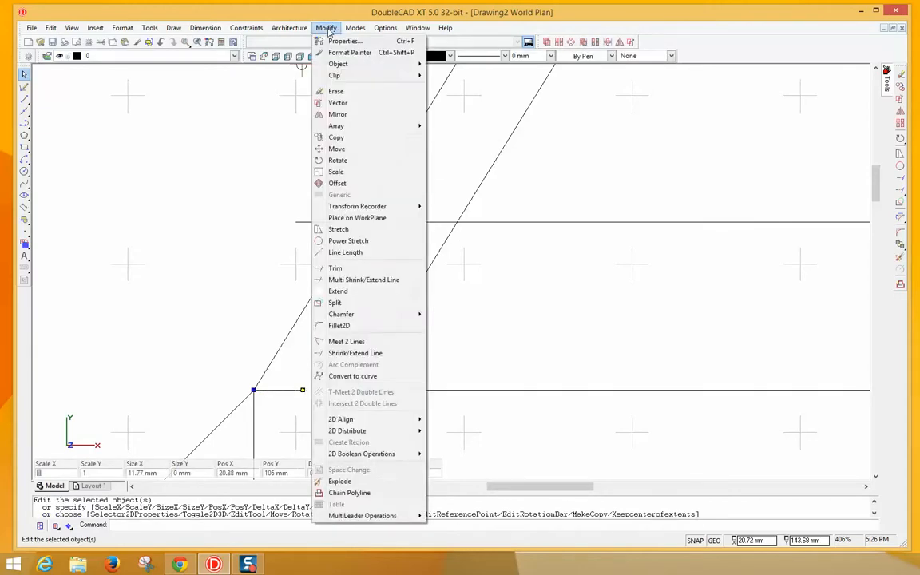
left_click(339, 114)
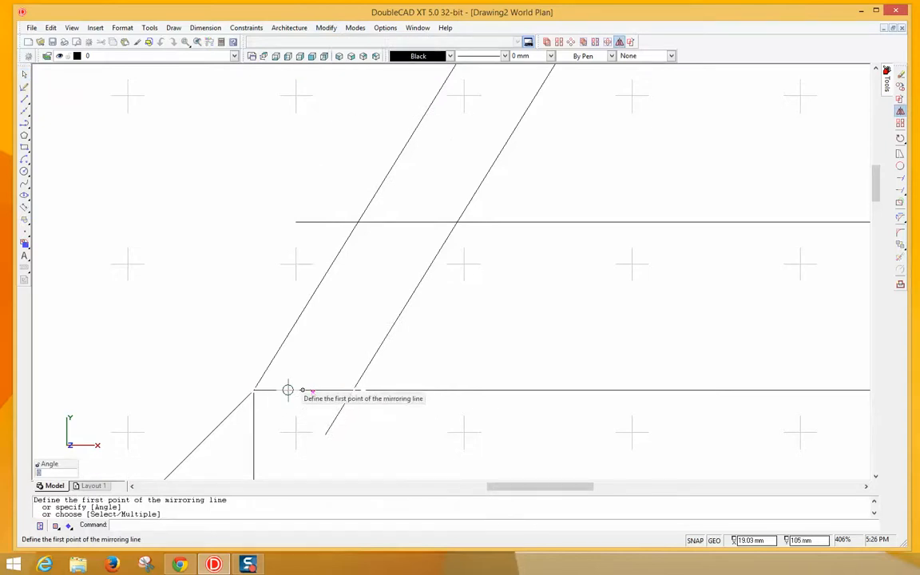
left_click(252, 390)
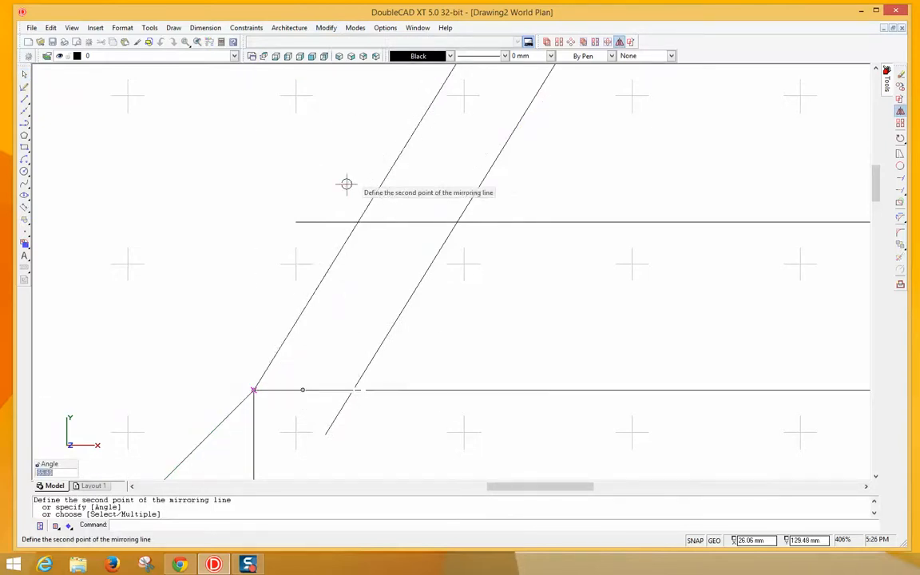
left_click(358, 221)
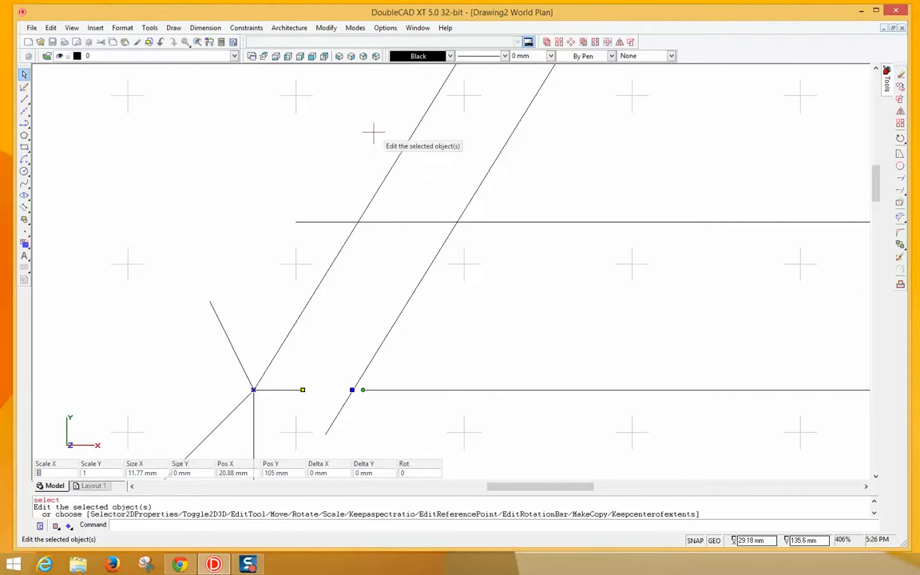
scroll(405, 207, "down", 10)
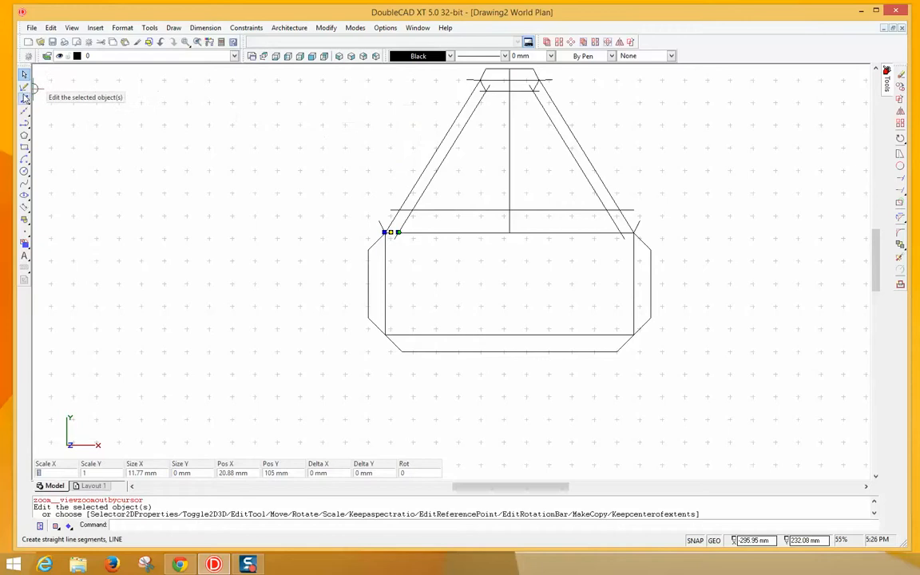
- Adjust snap settings and draw the left slanted side from the crossbar's left end to the top edge
left_click(24, 98)
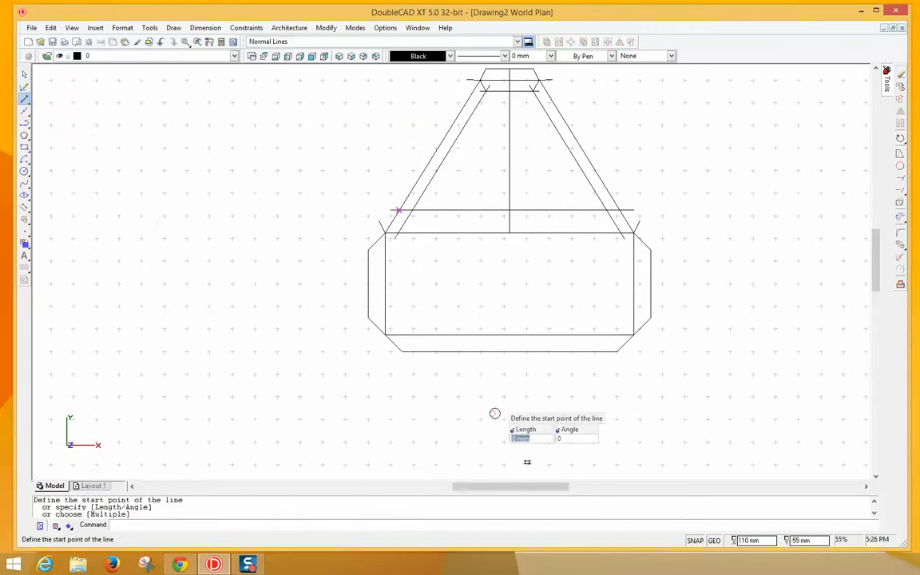
left_click(694, 541)
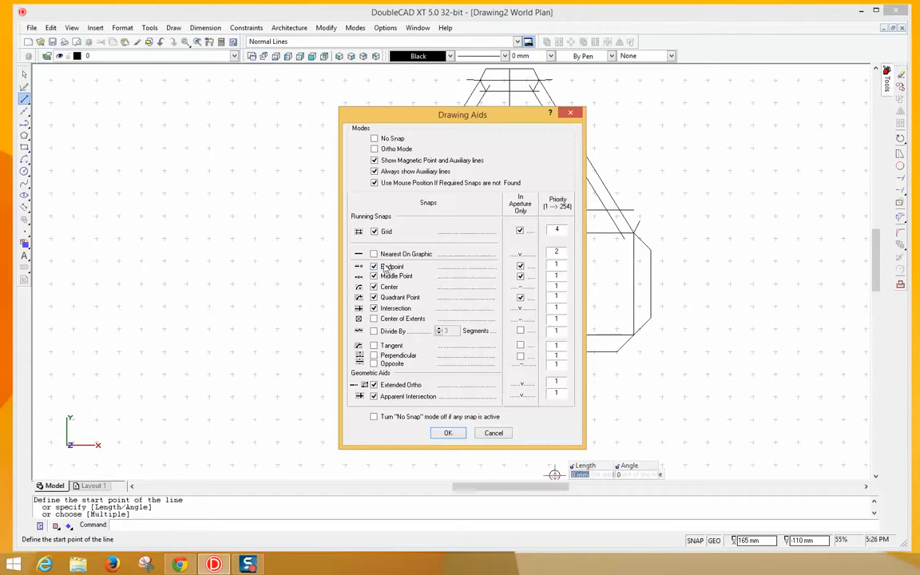
left_click(447, 433)
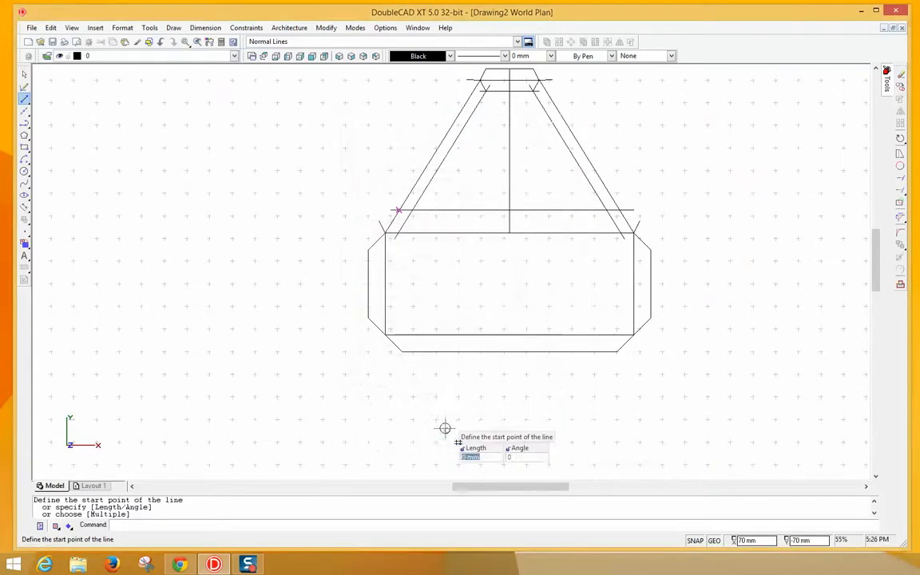
left_click(378, 219)
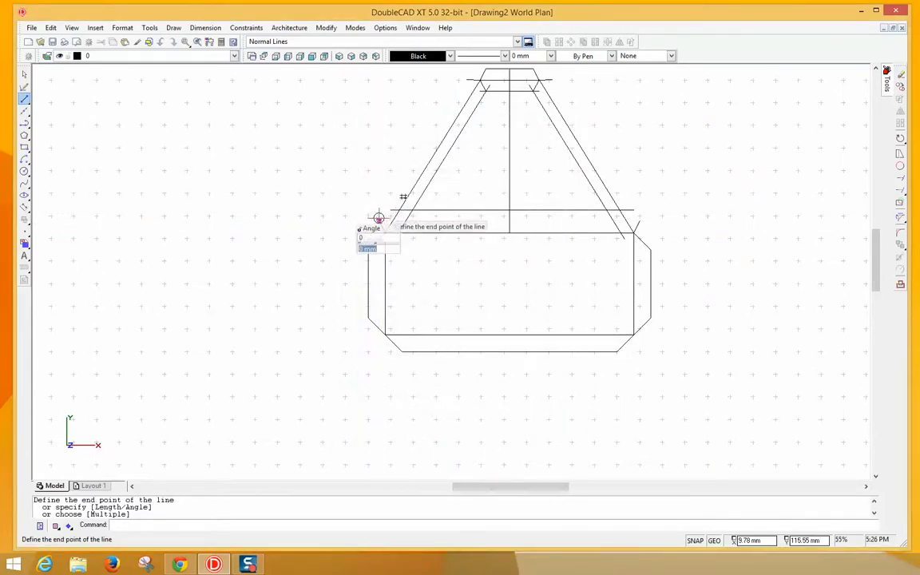
left_click(462, 77)
right_click(423, 82)
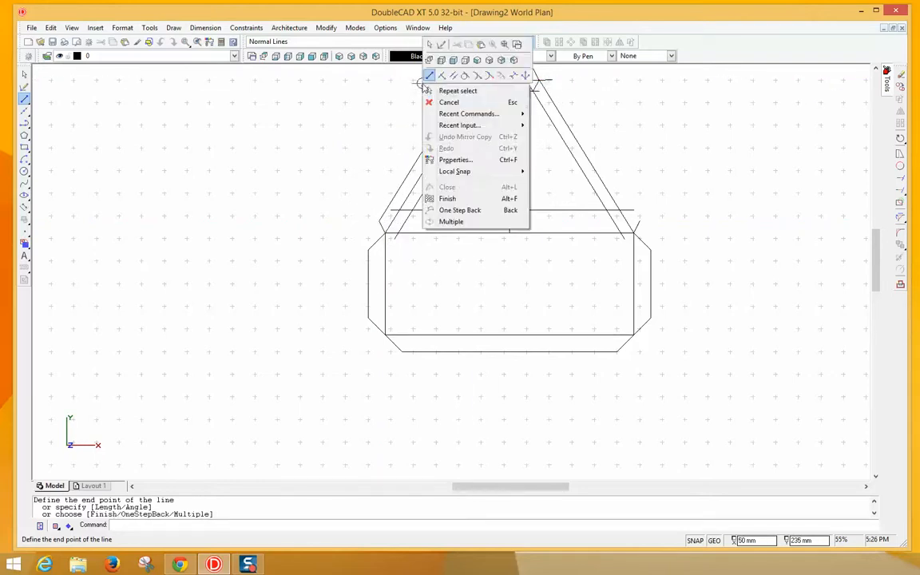
left_click(436, 98)
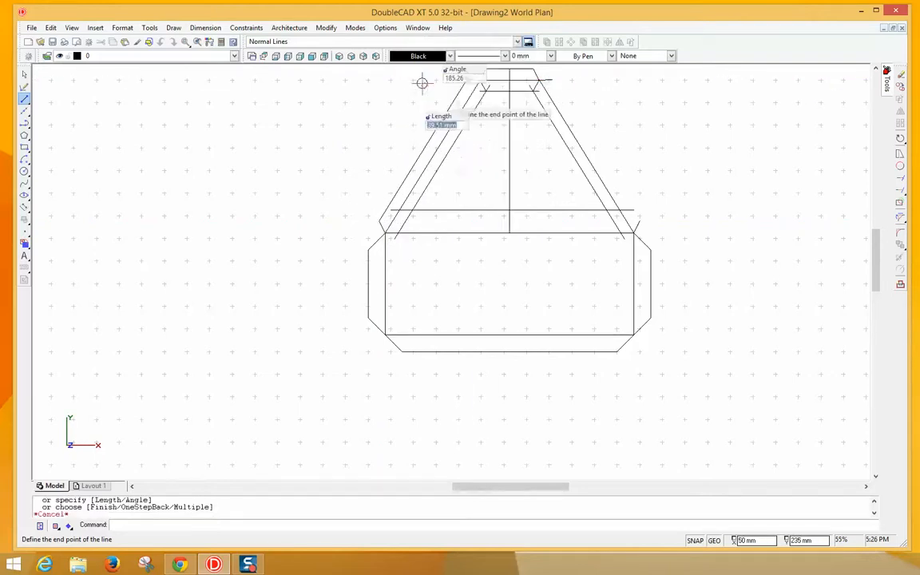
- Draw the right slanted side from the top-right corner to the rectangle's upper-right corner
right_click(554, 80)
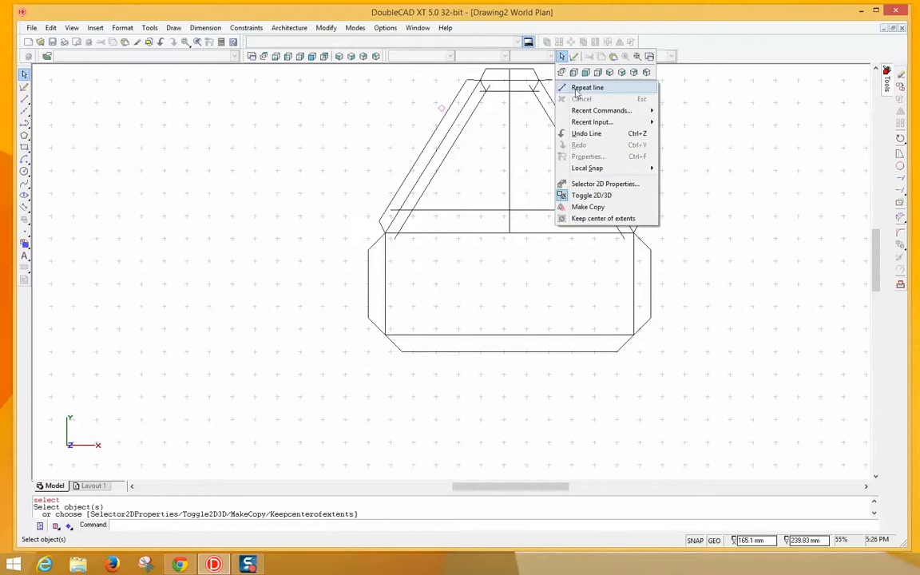
left_click(585, 87)
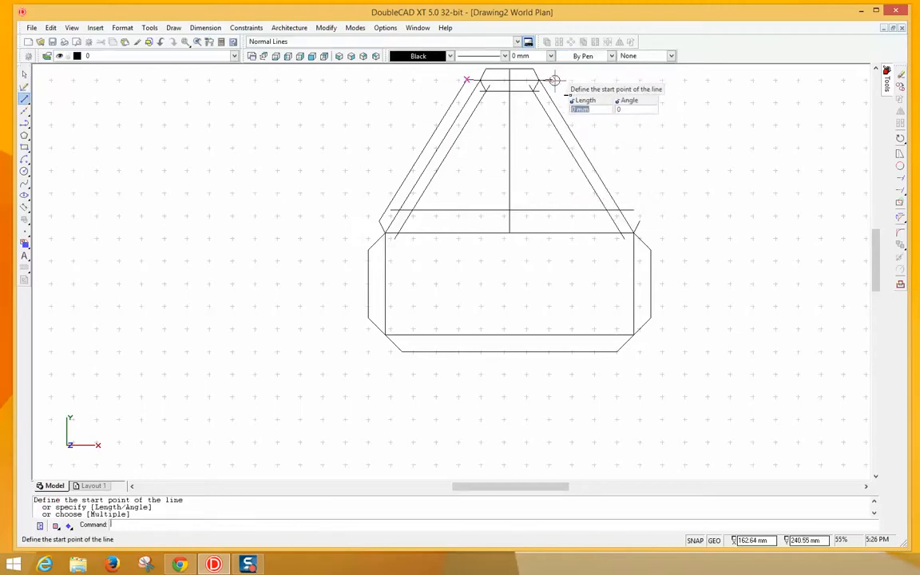
left_click(552, 79)
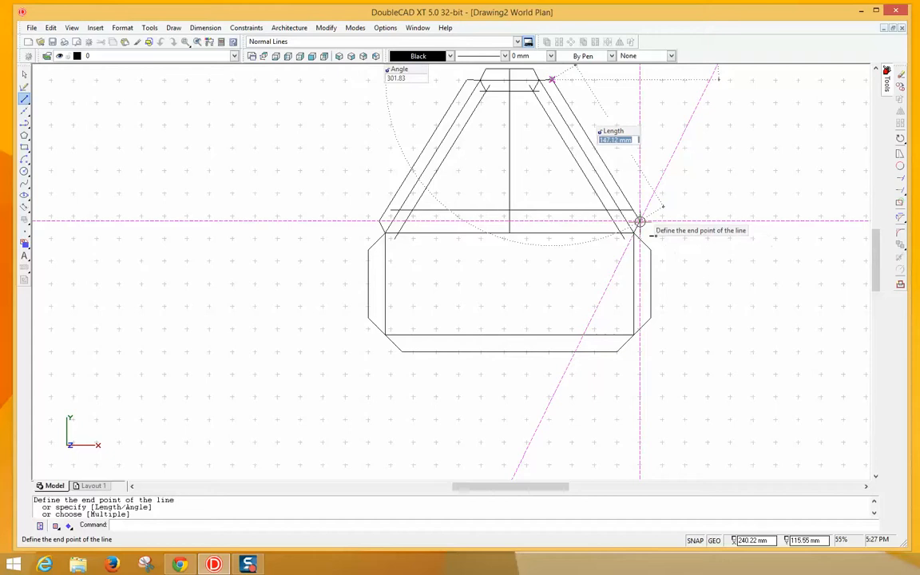
left_click(640, 221)
key("Escape")
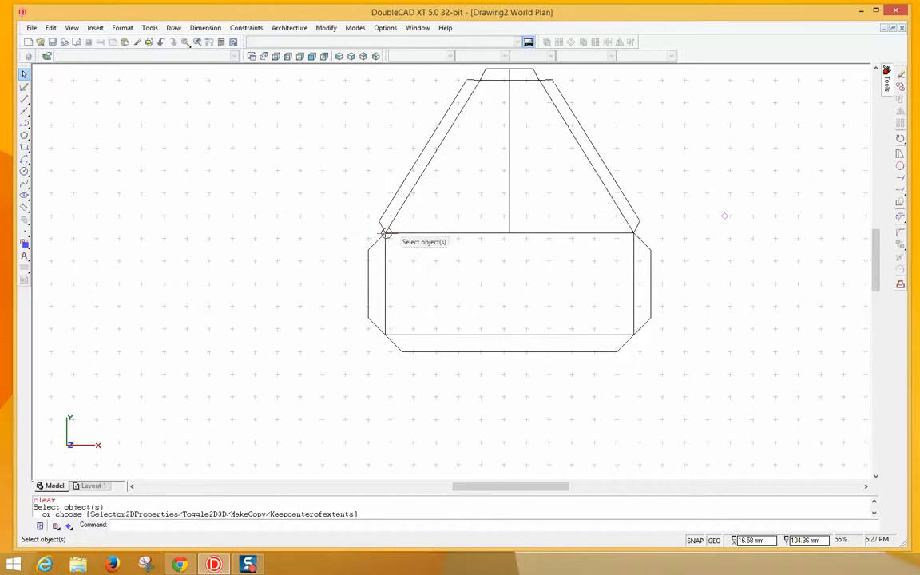
- Draw a circle of radius 2 centred on the rectangle's top-left corner joint
left_click(24, 171)
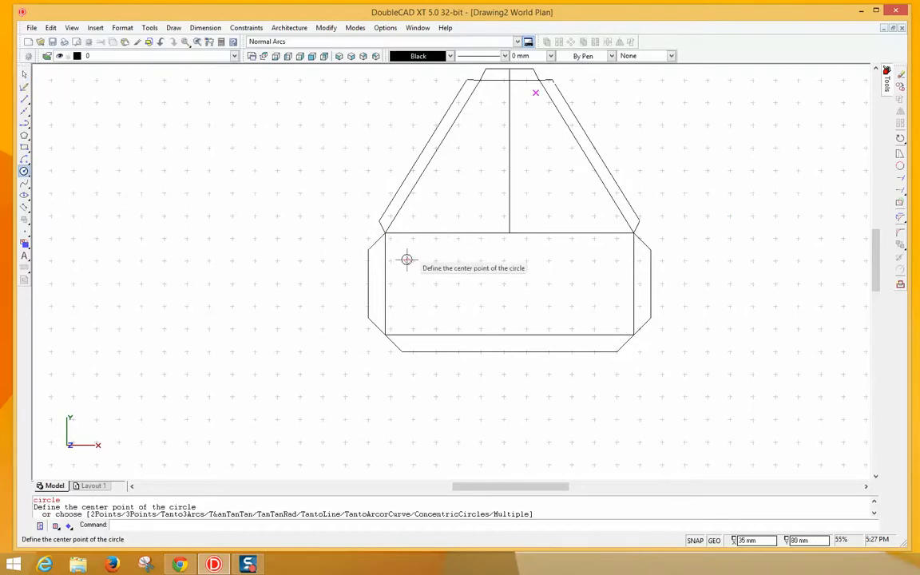
scroll(413, 256, "up", 2)
scroll(413, 255, "up", 1)
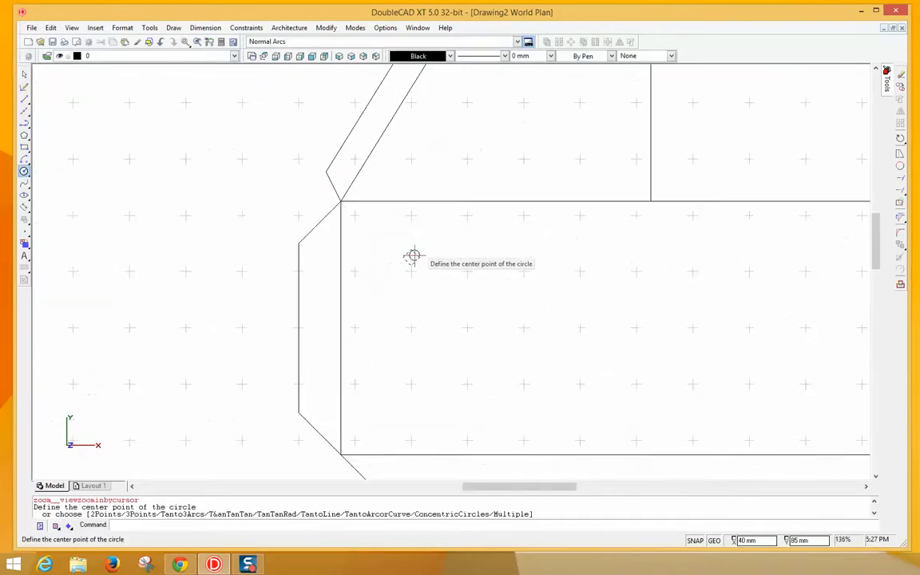
left_click(341, 200)
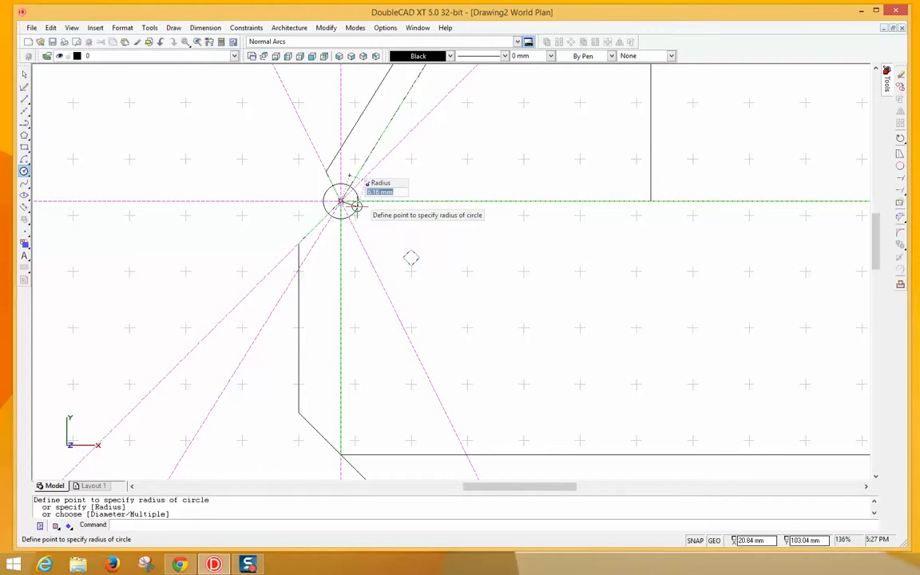
type("2")
key("Return")
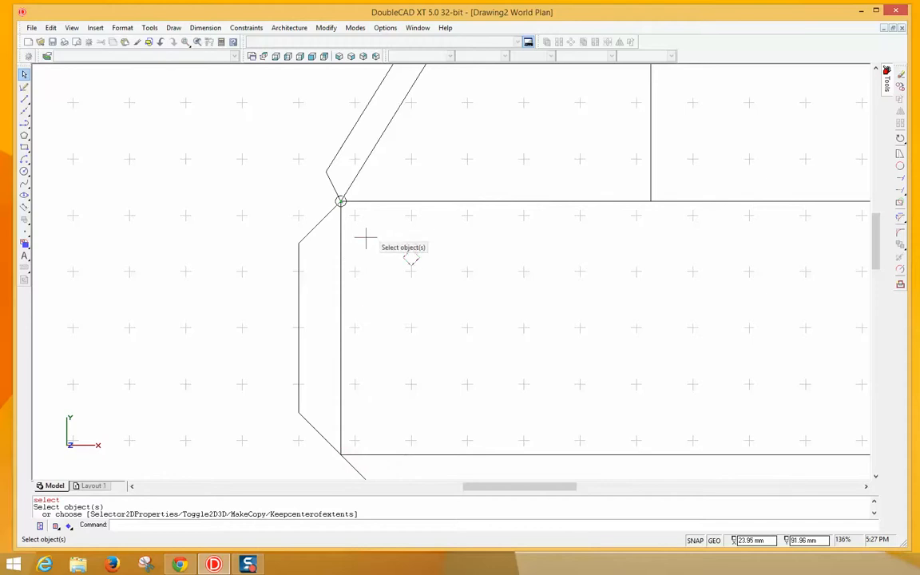
- Select the small corner circle from the overlapping objects and copy it
left_click(337, 200)
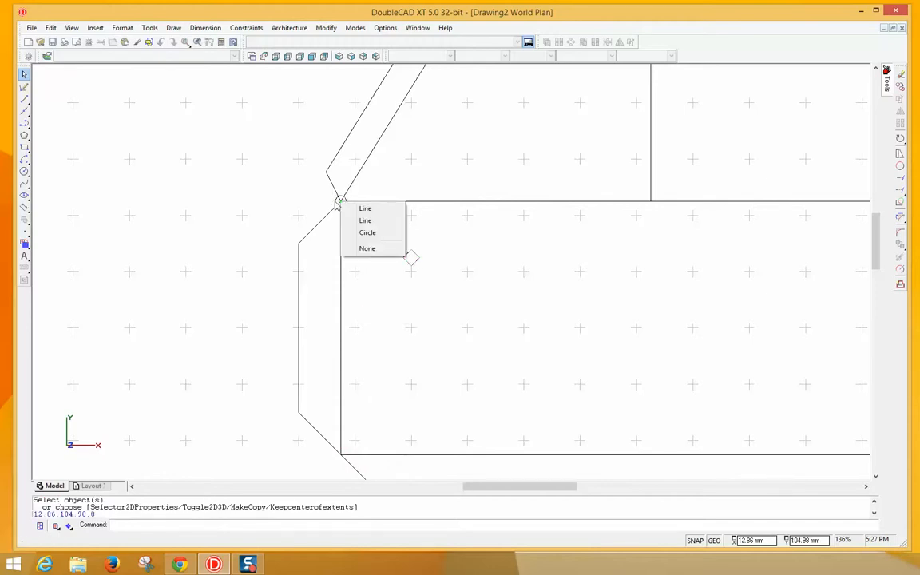
left_click(339, 202)
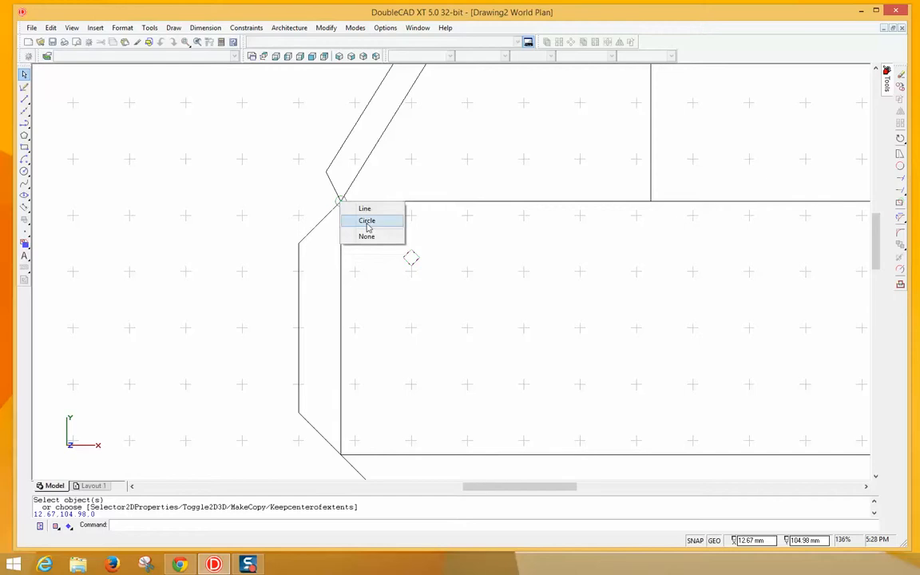
left_click(366, 221)
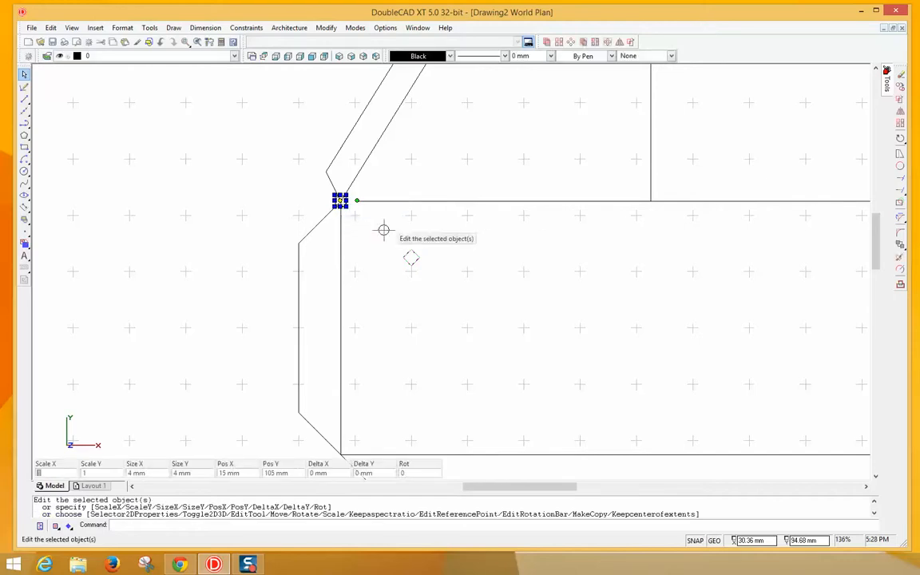
right_click(384, 231)
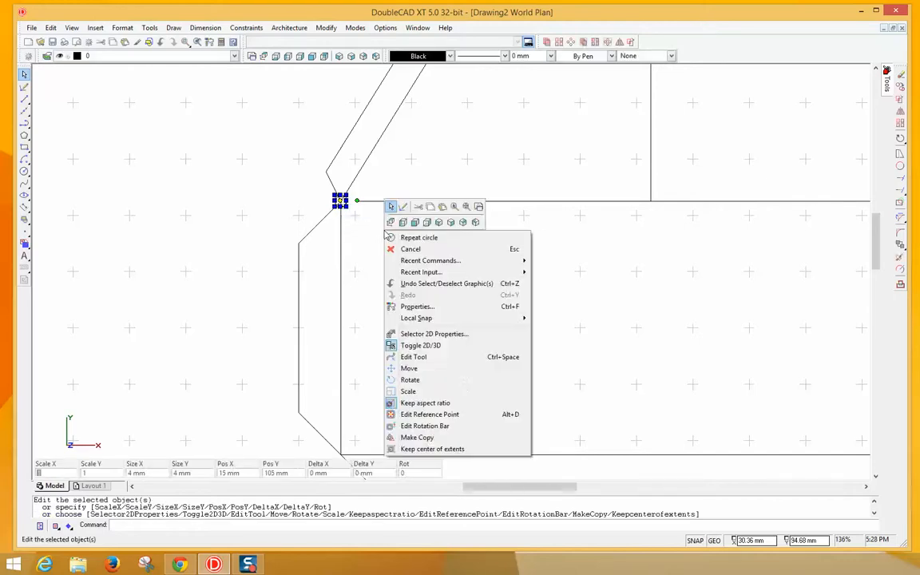
left_click(430, 207)
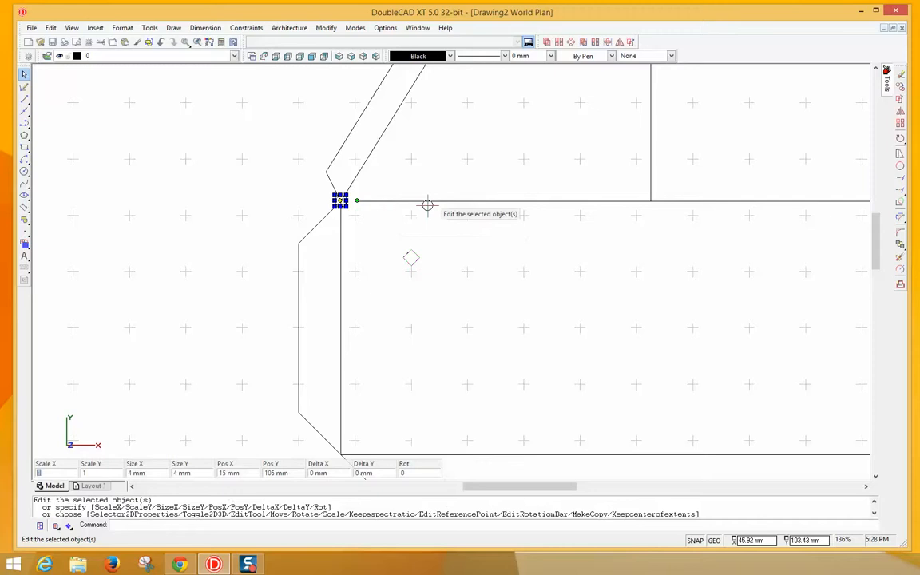
- Paste the 4 mm circle inside the rectangle and select one of the stacked copies
right_click(450, 235)
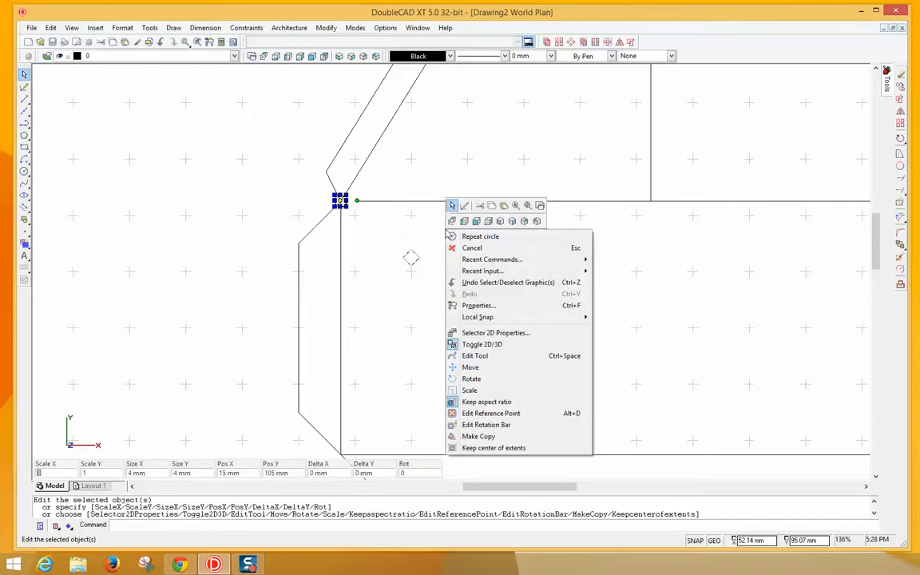
left_click(503, 206)
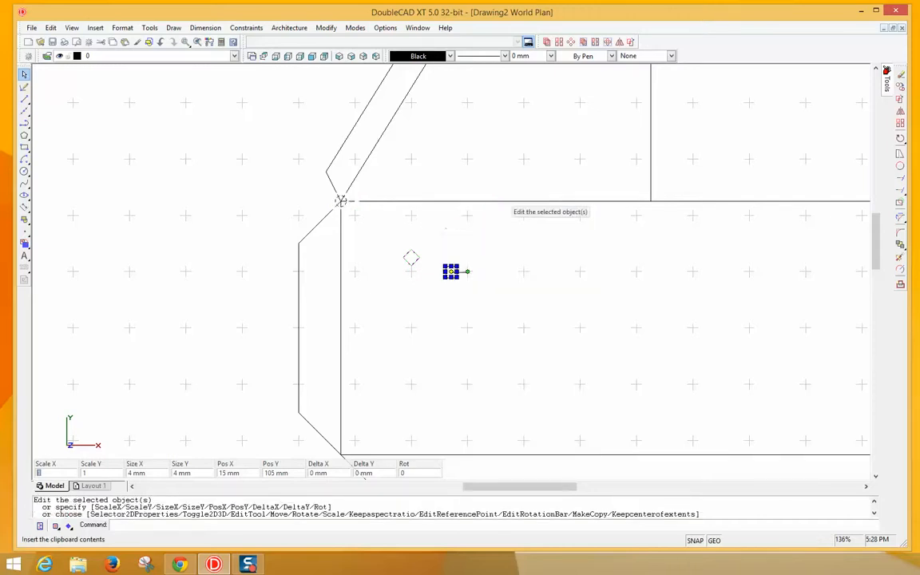
right_click(471, 273)
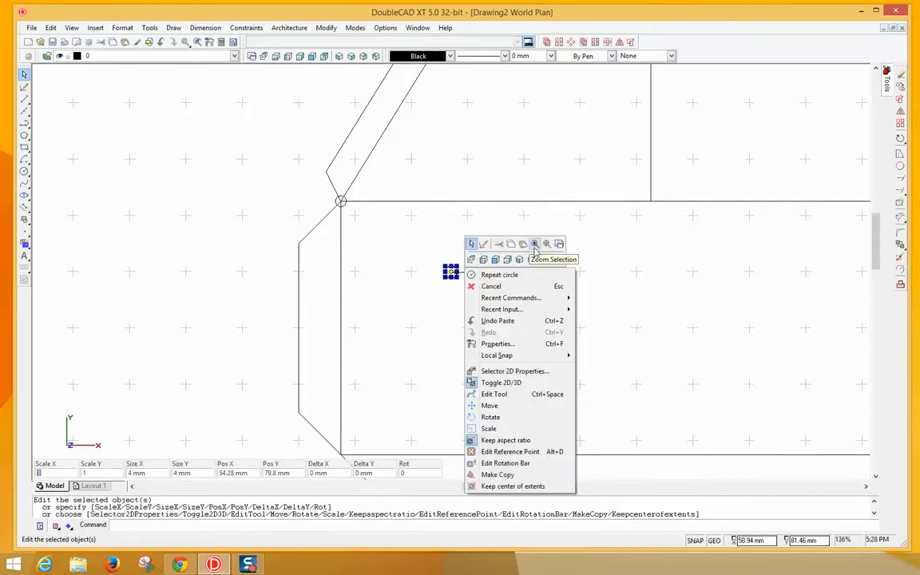
left_click(524, 246)
right_click(525, 247)
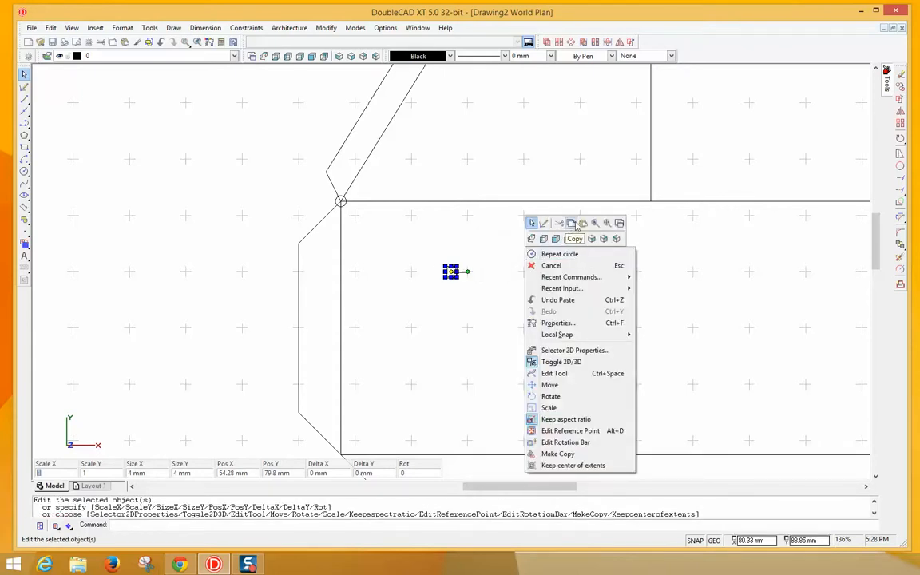
left_click(583, 223)
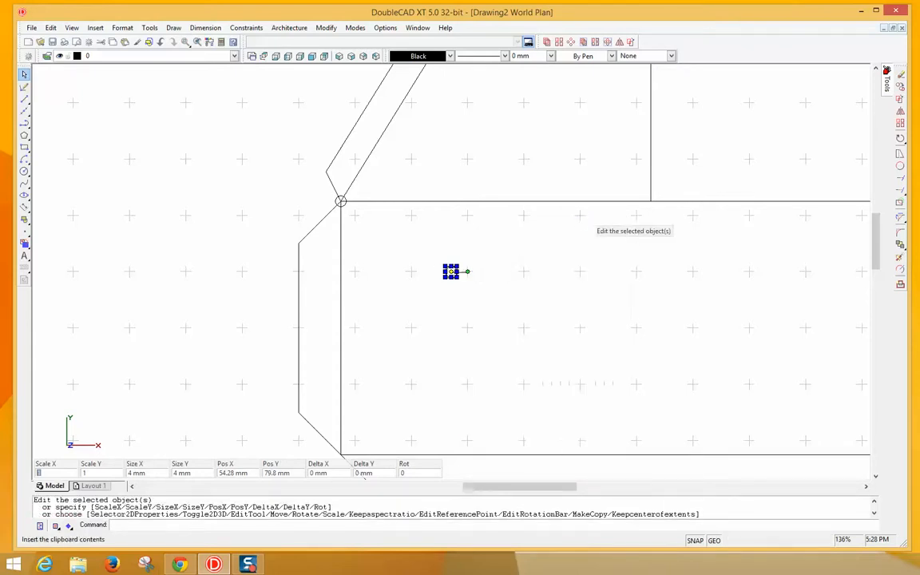
right_click(567, 270)
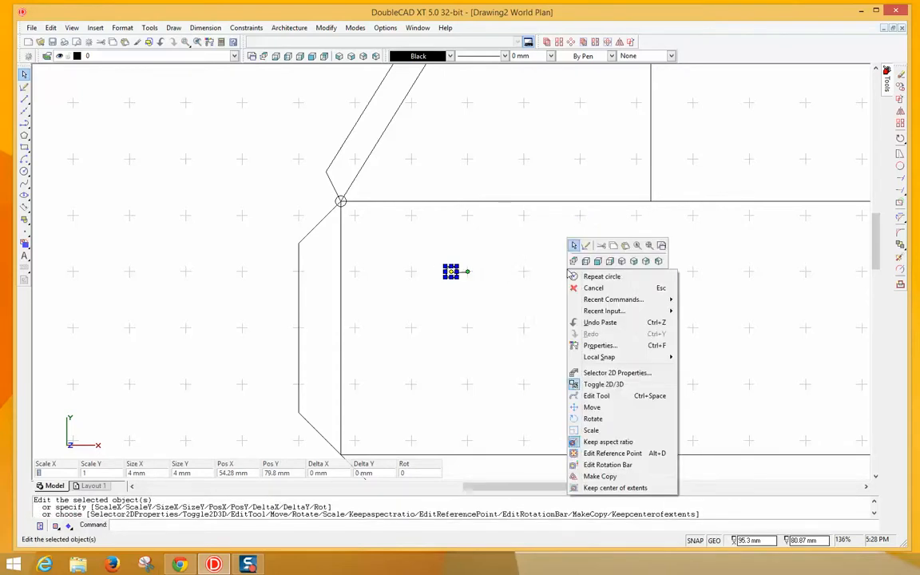
left_click(624, 246)
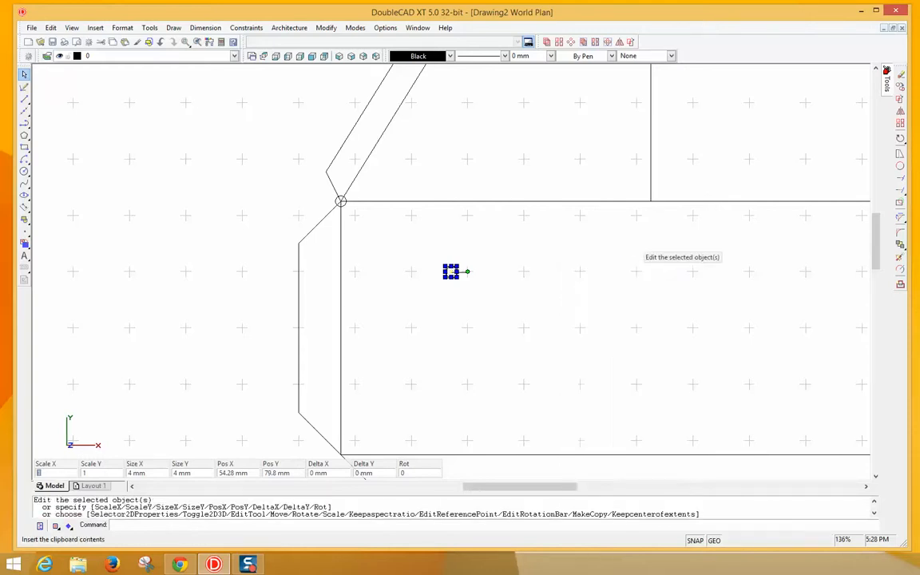
left_click(512, 304)
right_click(452, 274)
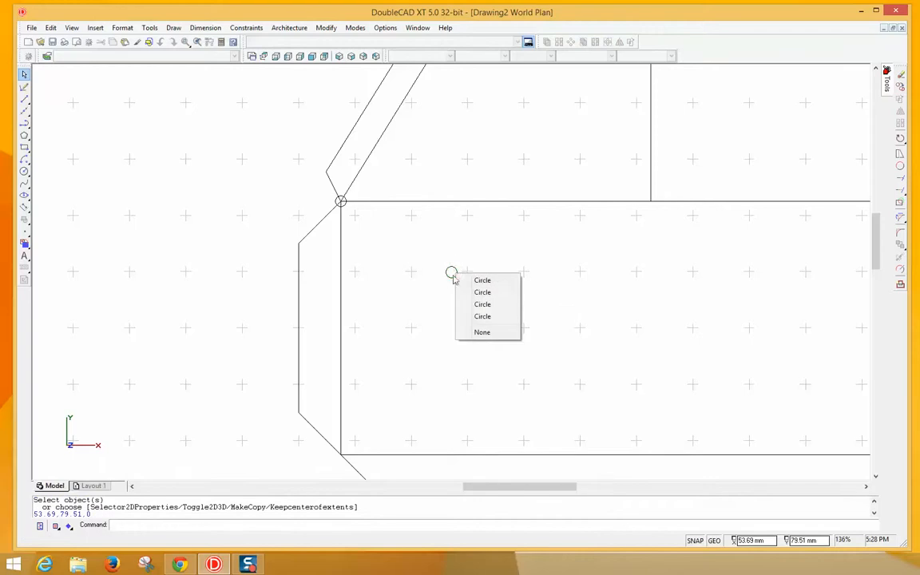
left_click(473, 281)
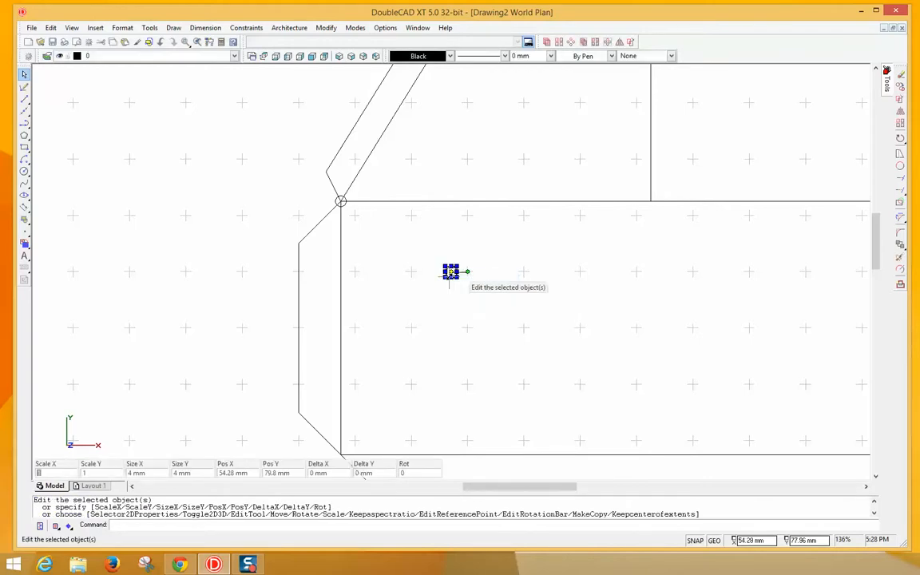
- Move a pasted circle to the rectangle's bottom-left corner, then select the remaining copy
left_click(451, 272)
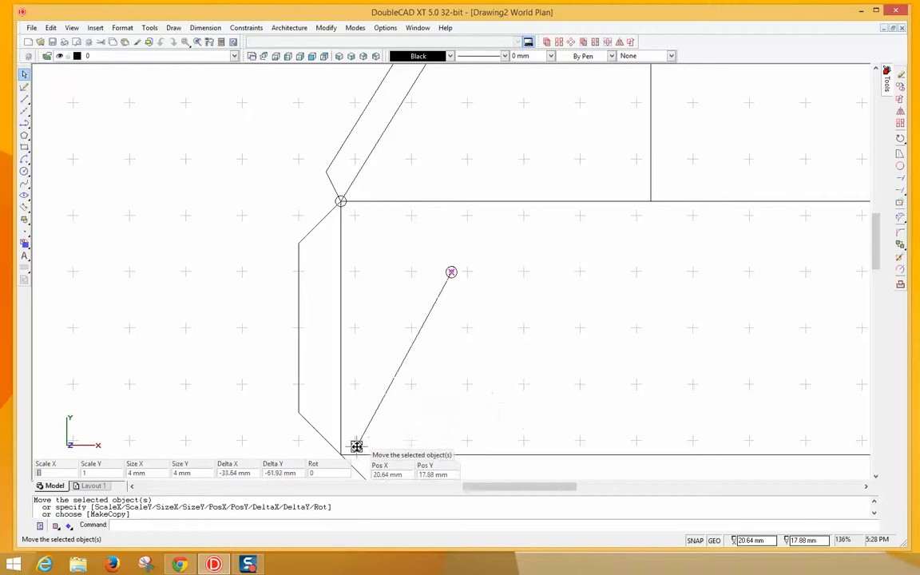
left_click(341, 456)
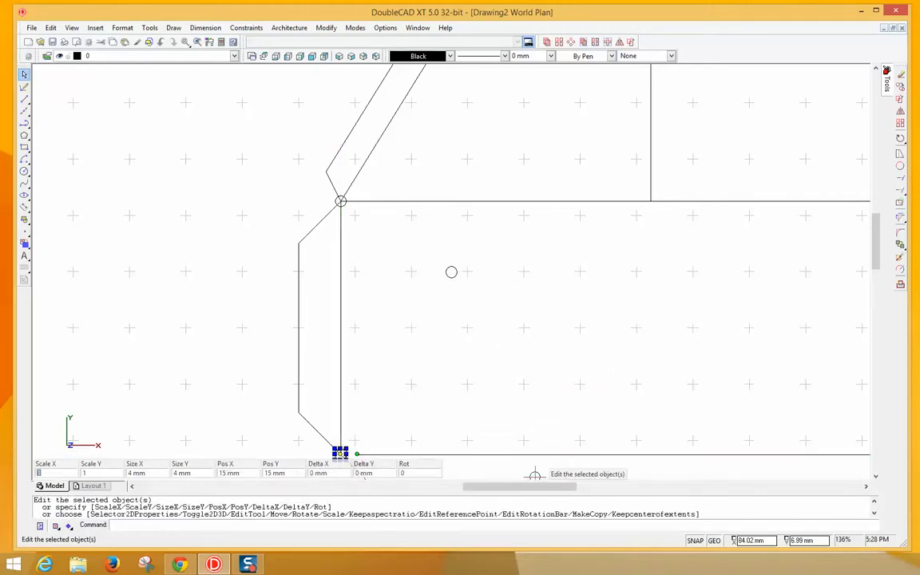
left_click_drag(531, 493, 606, 496)
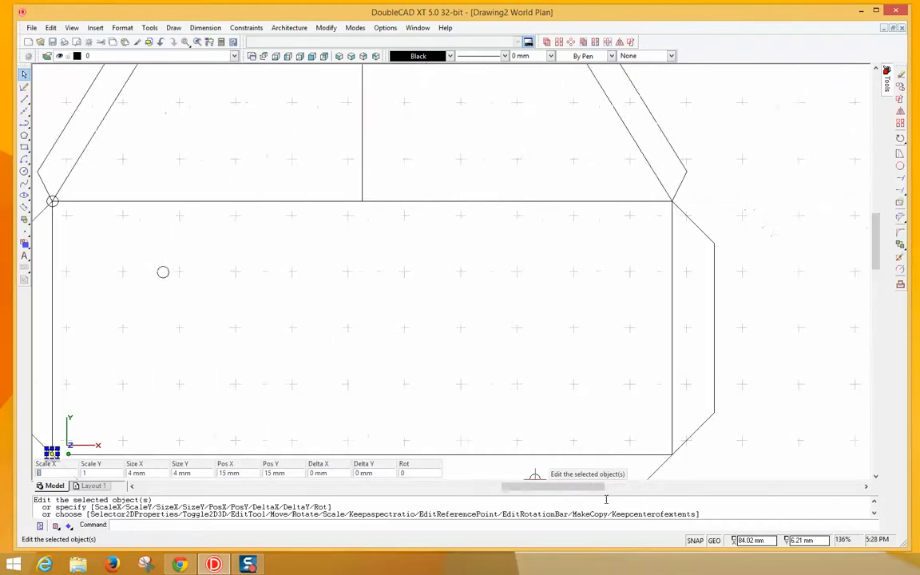
left_click(166, 273)
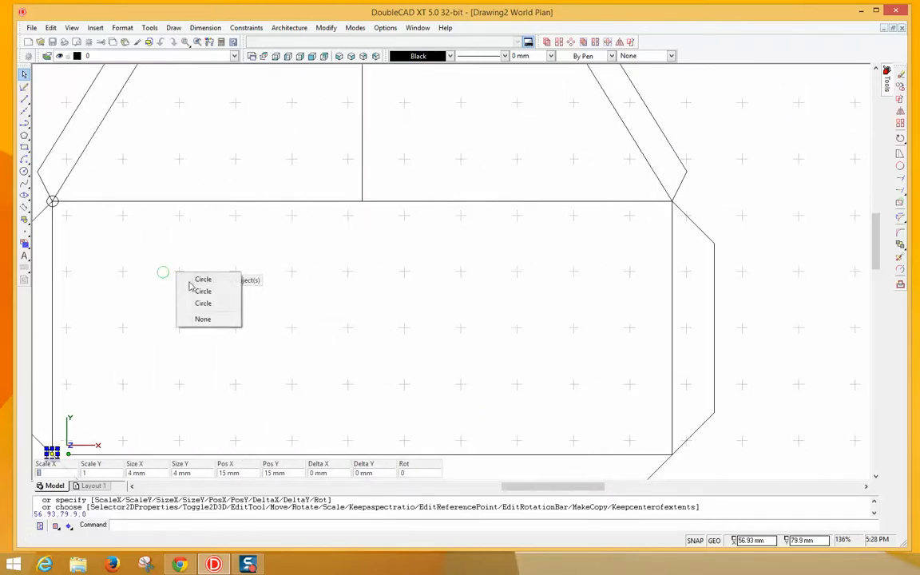
left_click(202, 280)
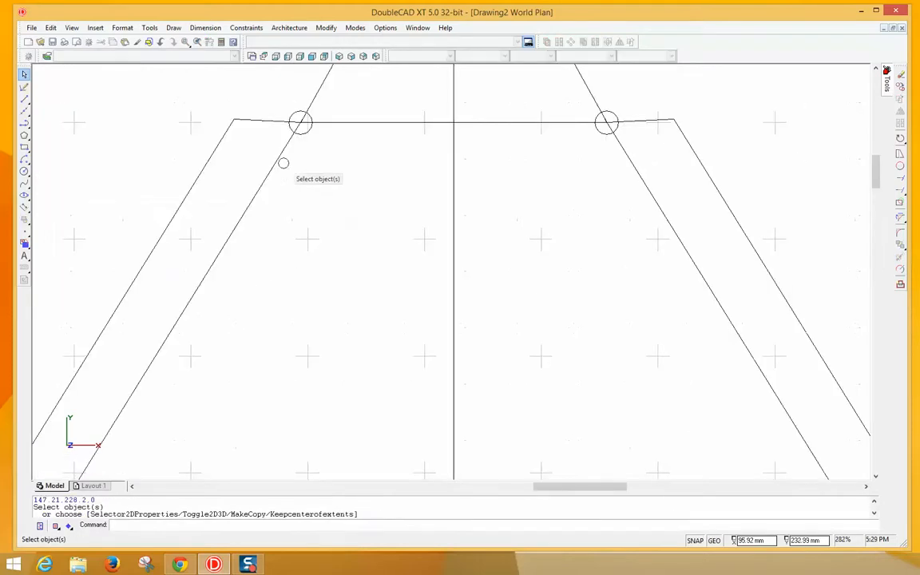
scroll(288, 189, "down", 3)
scroll(287, 189, "down", 5)
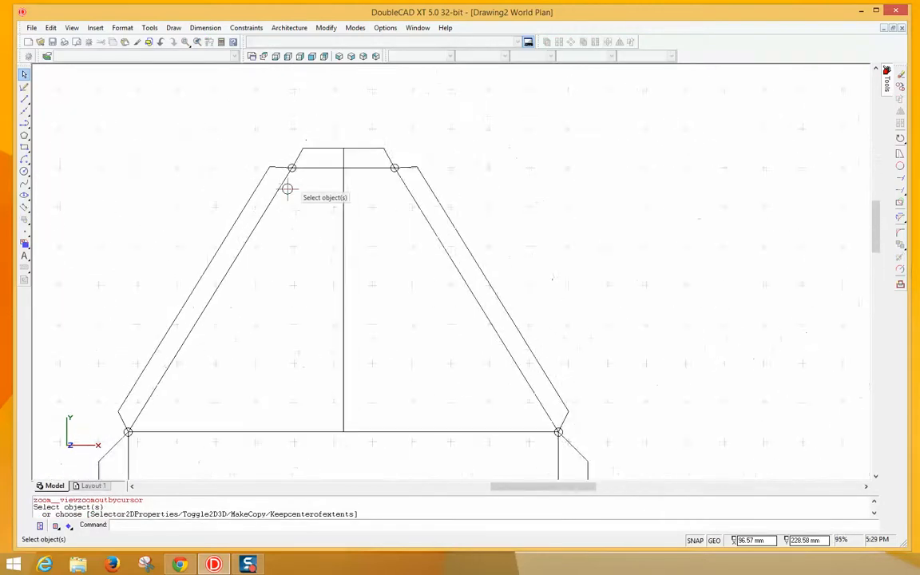
scroll(287, 189, "up", 1)
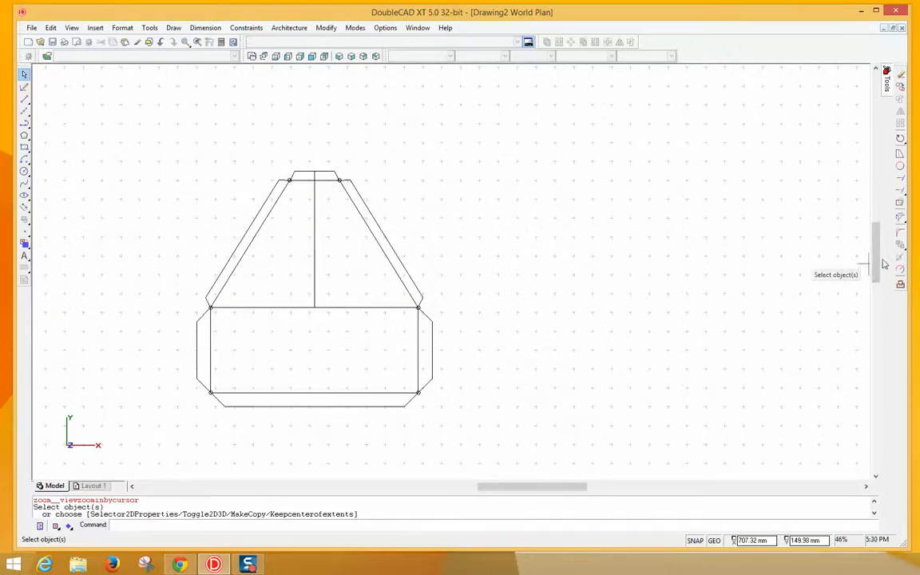
scroll(877, 263, "down", 5)
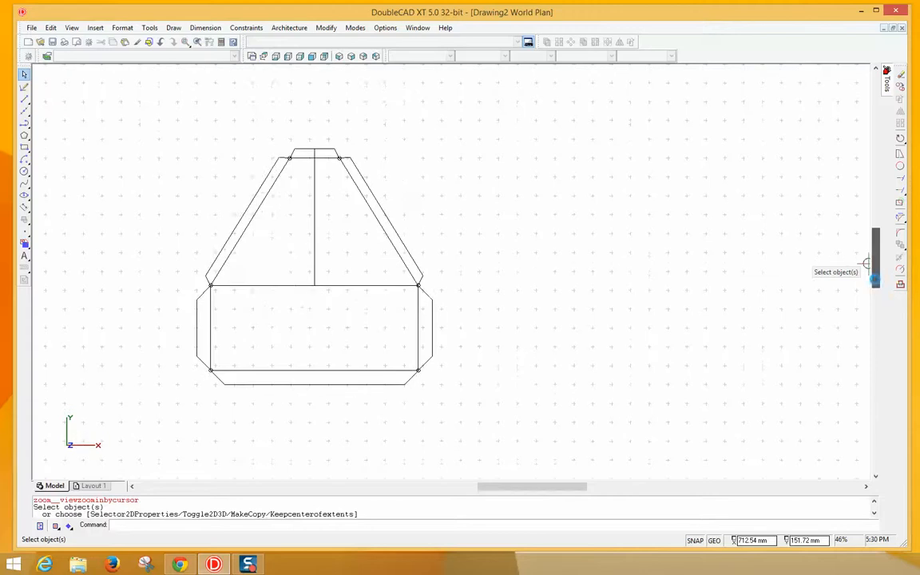
mouse_move(543, 489)
left_mouse_down()
mouse_move(466, 487)
mouse_move(515, 487)
left_mouse_up()
scroll(491, 251, "up", 4)
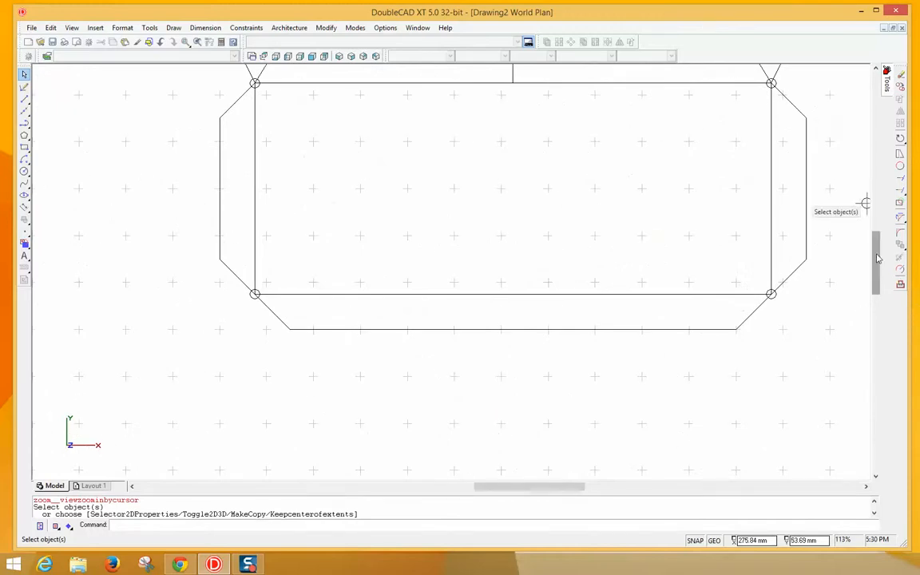
left_click_drag(877, 253, 877, 237)
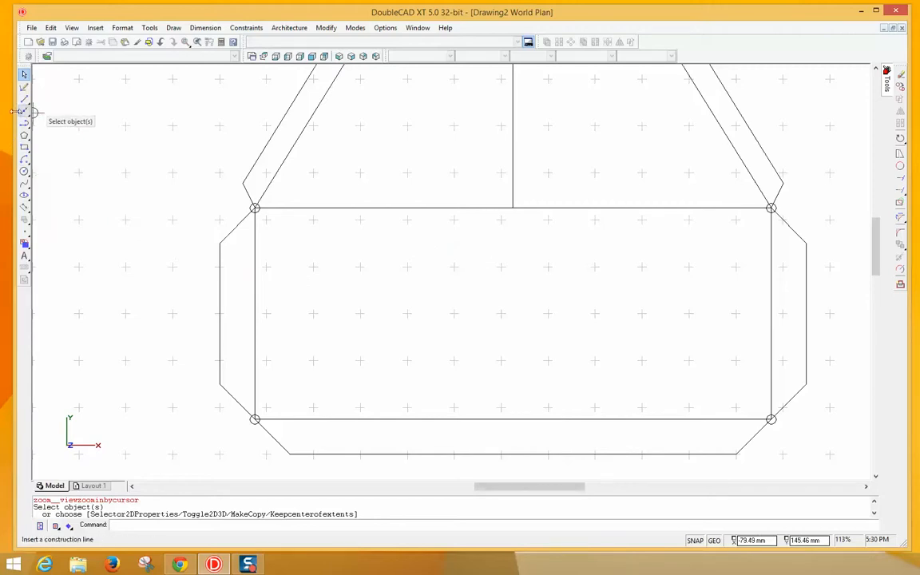
- Draw a parallel line offset 7.5 mm inside the base's left outer edge
left_click(25, 100)
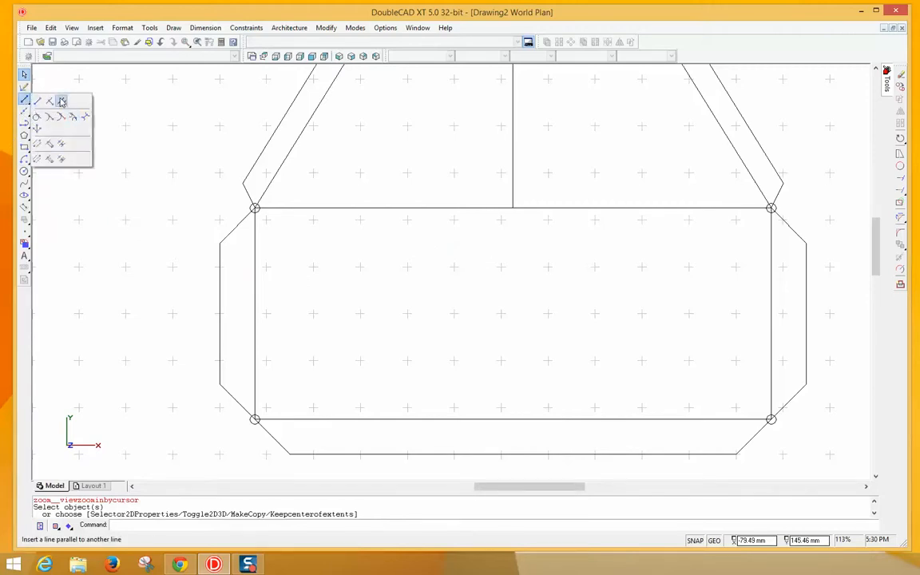
left_click(62, 102)
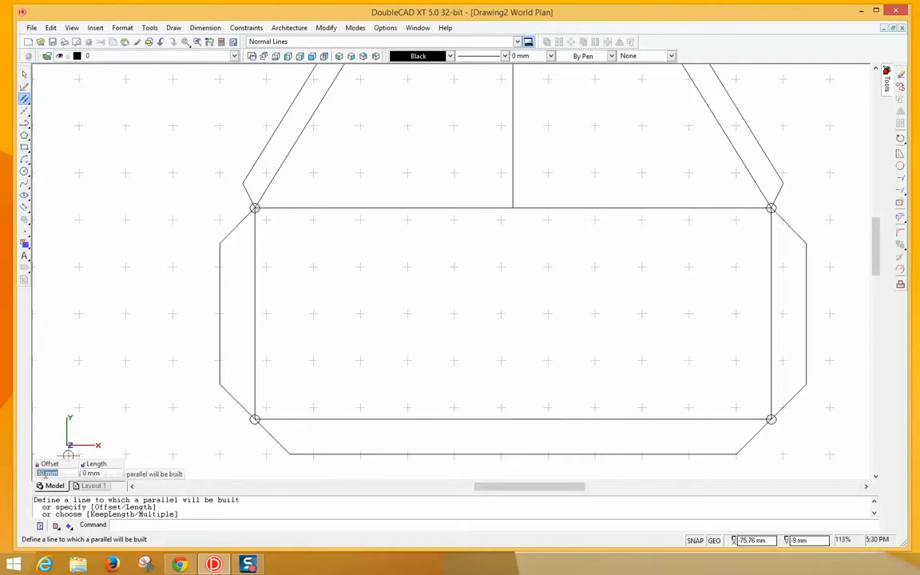
double_click(45, 474)
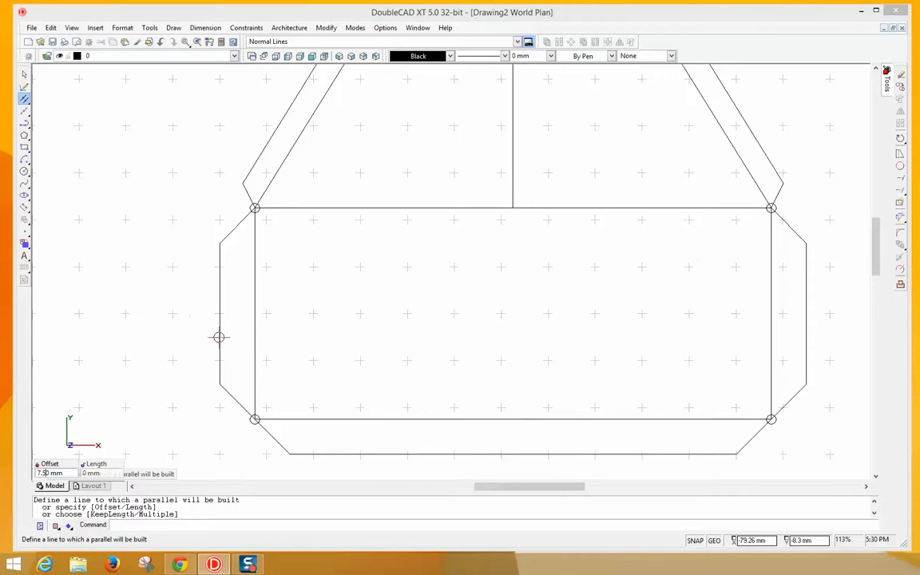
left_click(219, 337)
left_click(251, 339)
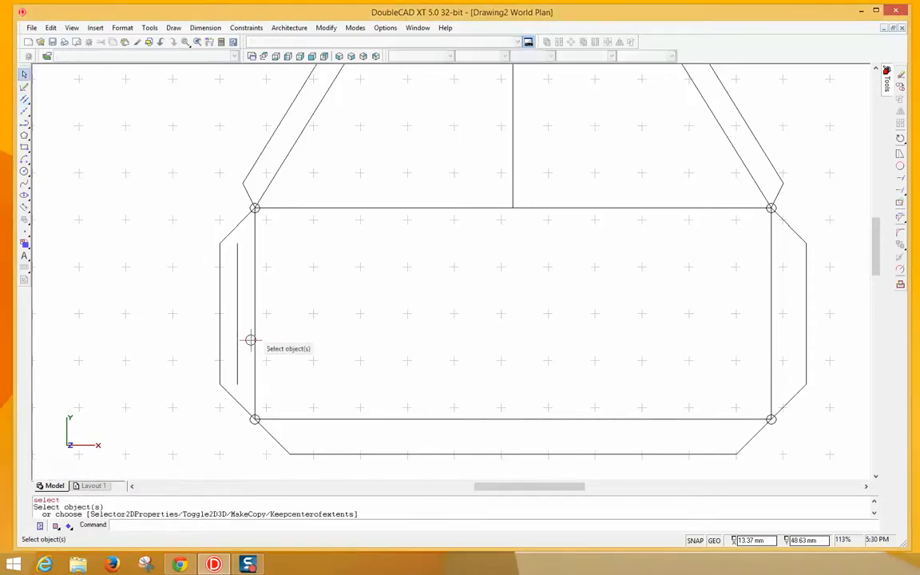
- Add 7.5 mm parallel lines inside the bottom and right outer edges
left_click(474, 453)
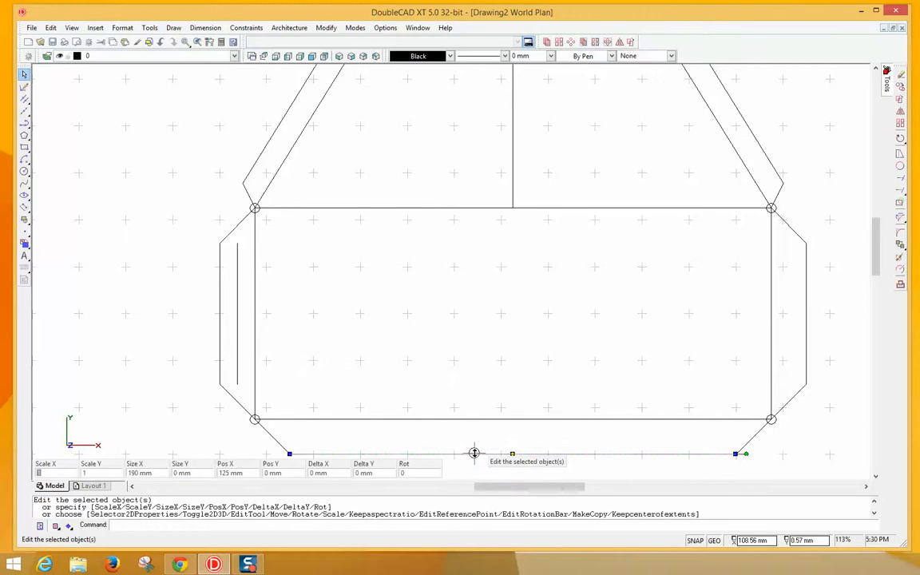
right_click(473, 444)
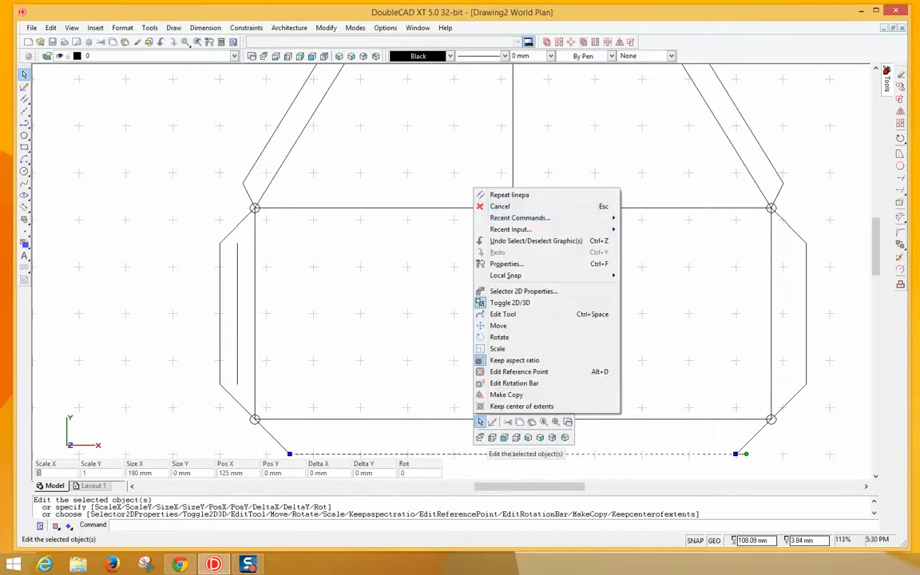
left_click(505, 195)
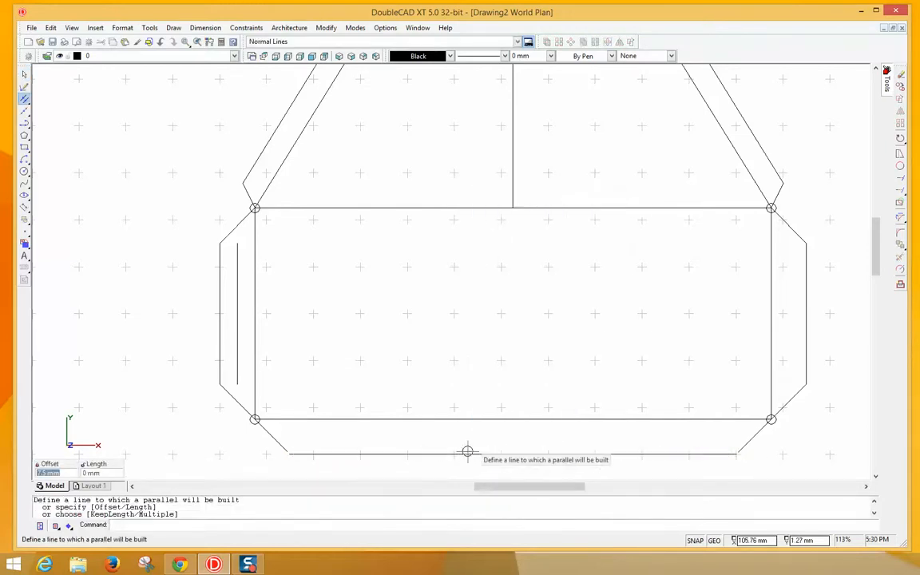
left_click(469, 453)
left_click(480, 437)
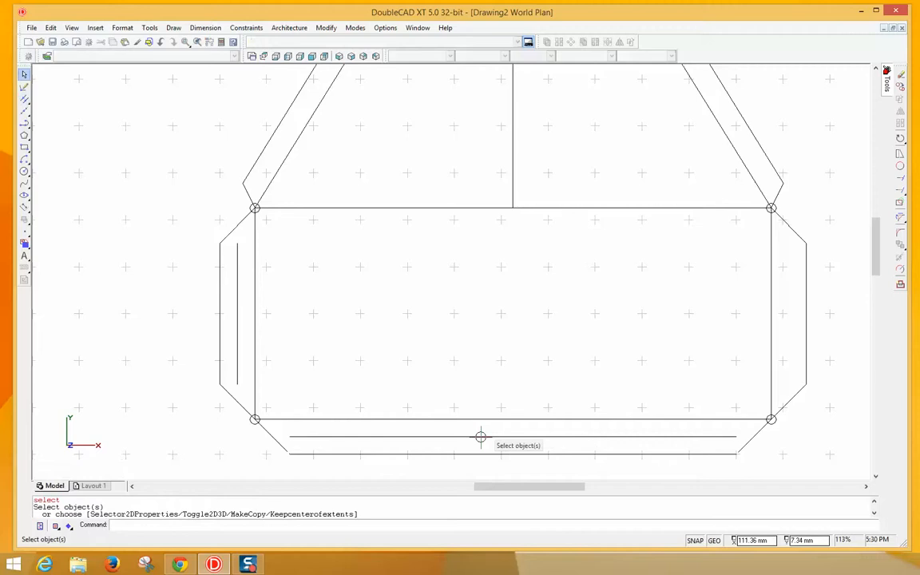
right_click(749, 290)
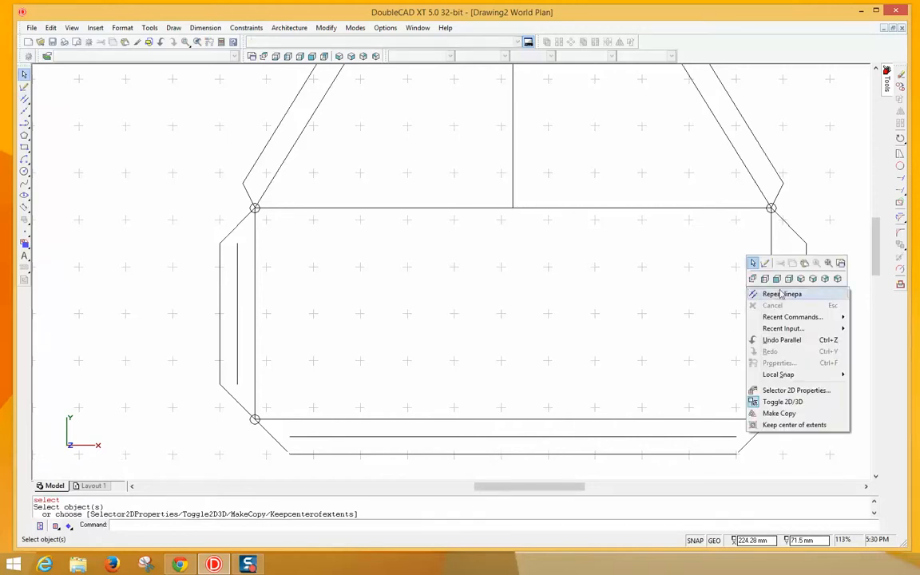
left_click(759, 294)
left_click(807, 300)
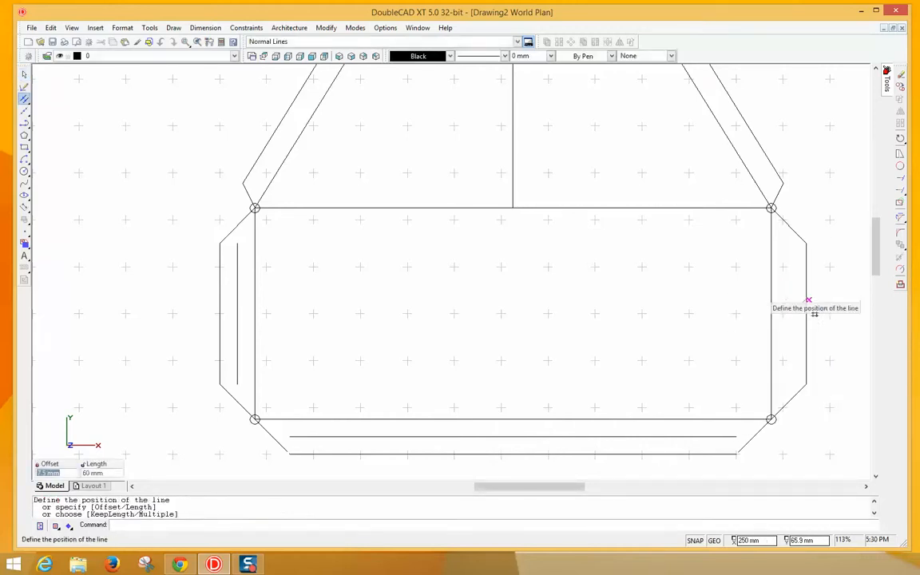
left_click(790, 304)
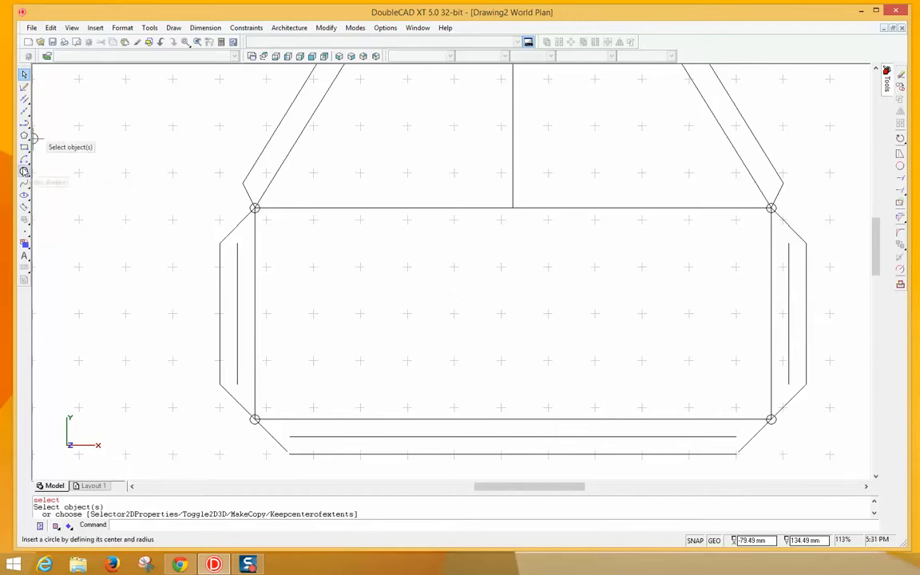
- Draw a 1 mm-radius hole circle at the left guide line's lower end
left_click(24, 172)
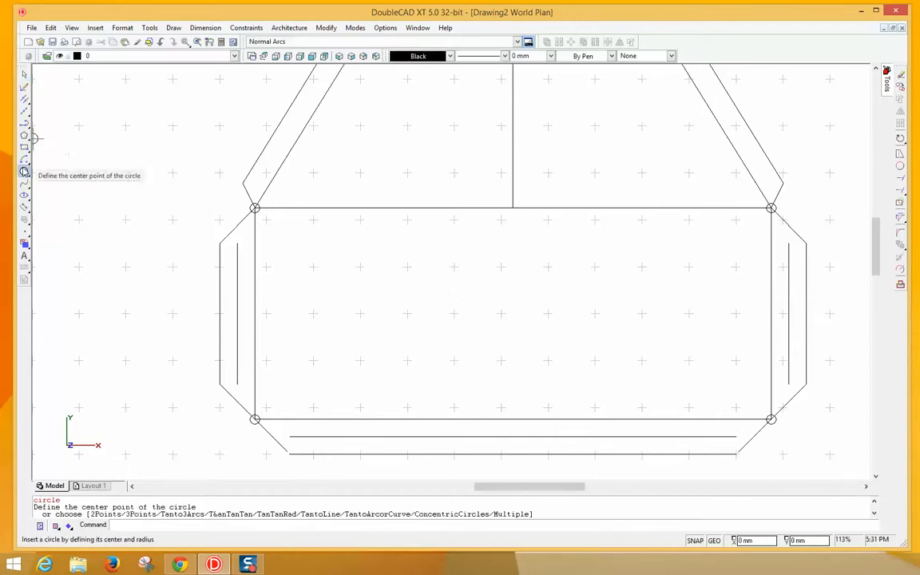
left_click(237, 385)
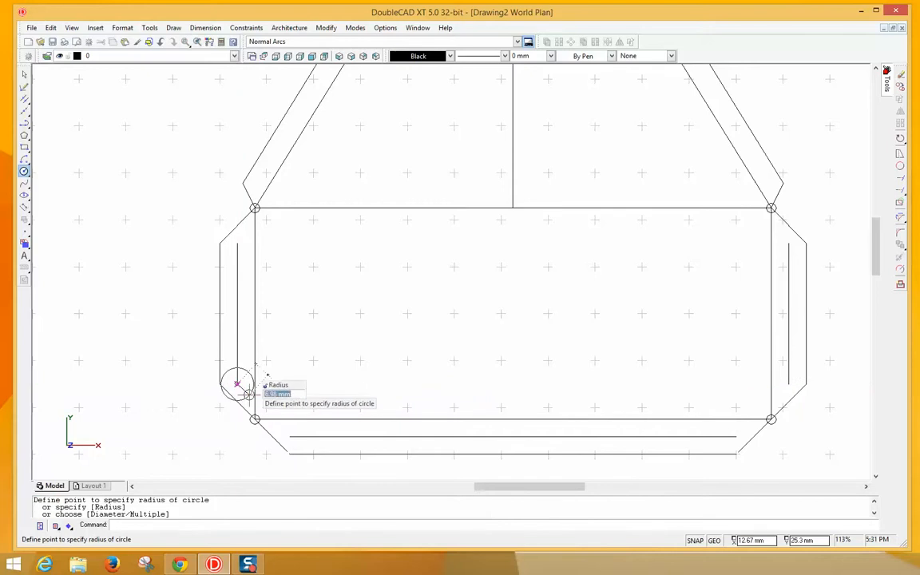
type("1")
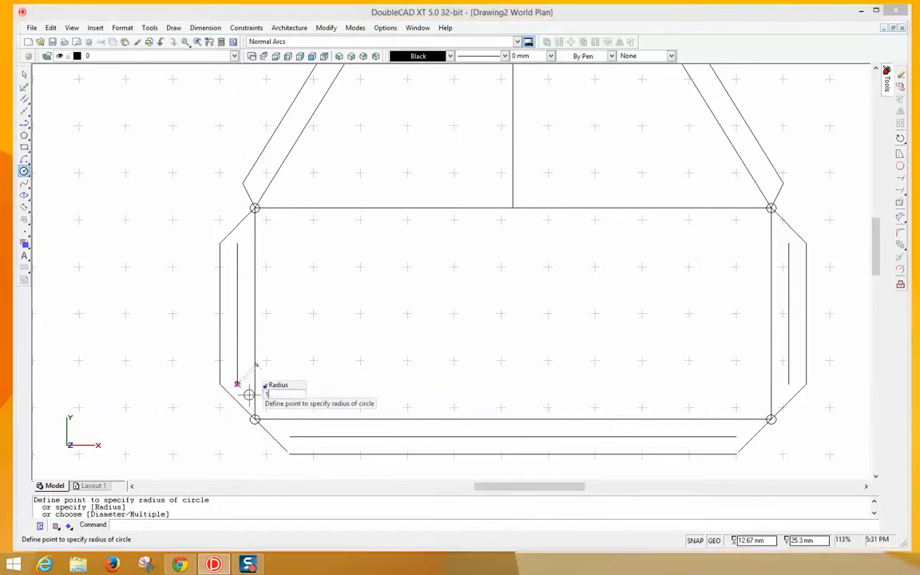
key("Return")
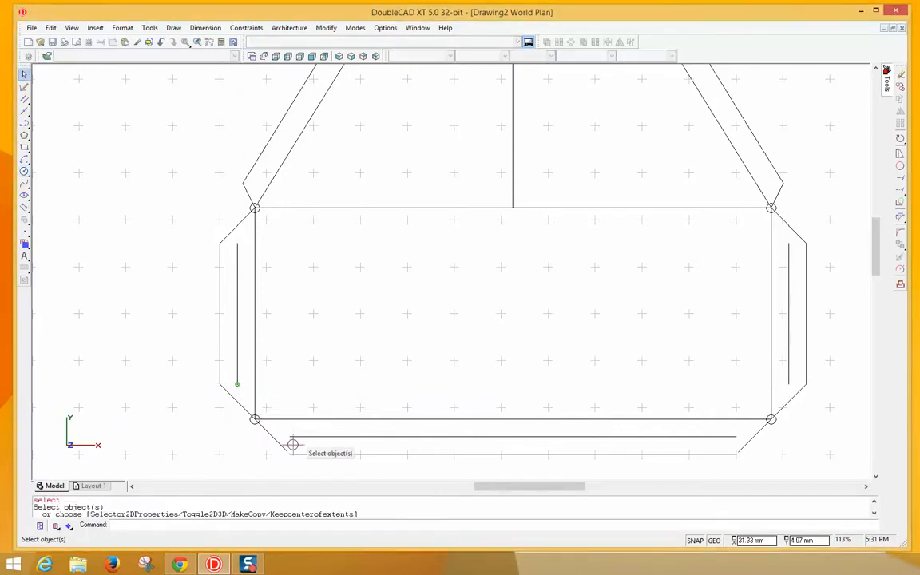
- Add 1 mm holes at the bottom line's left end and the right line's lower end
right_click(293, 435)
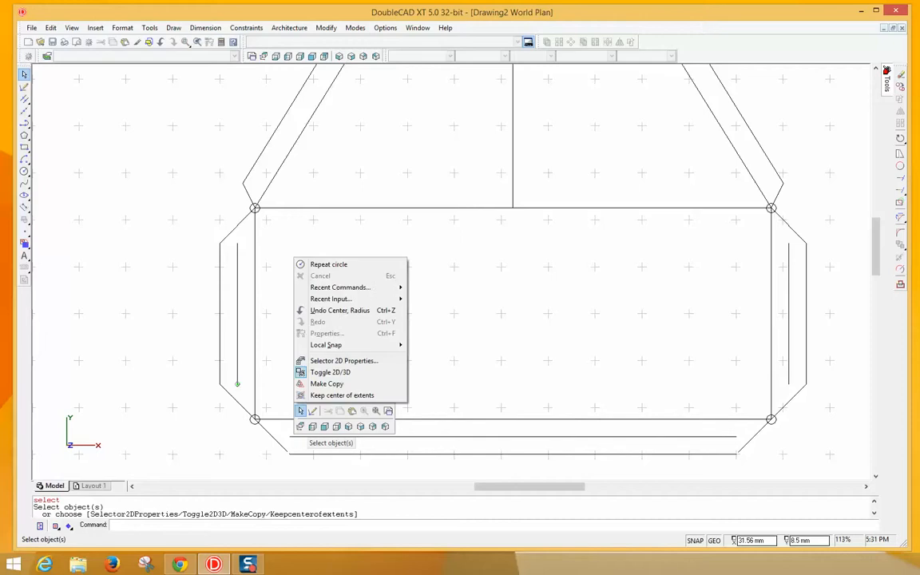
left_click(306, 265)
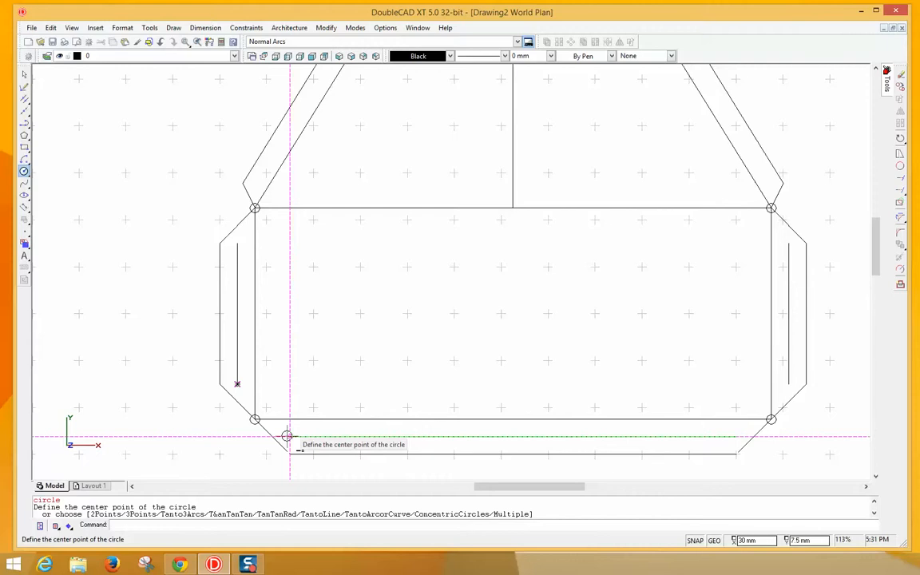
left_click(287, 436)
key("Escape")
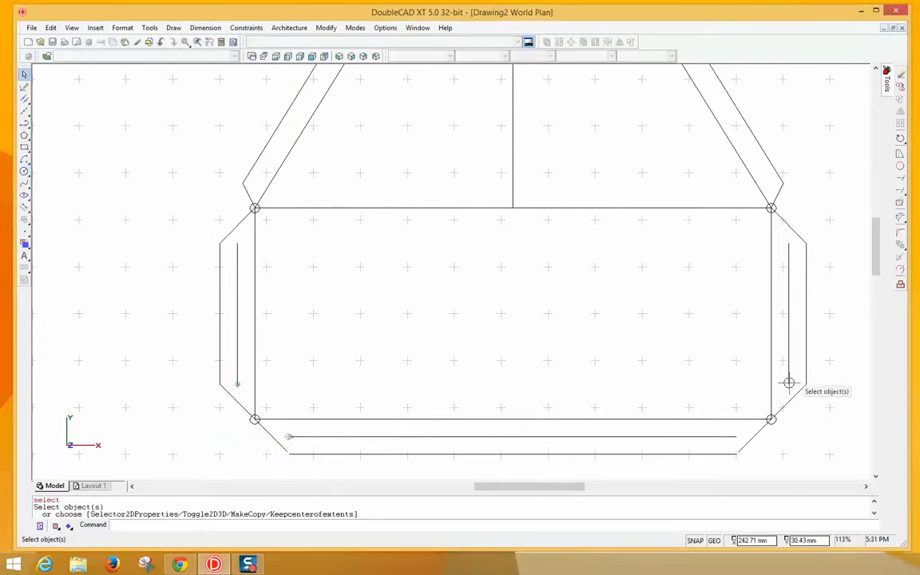
right_click(793, 387)
left_click(819, 390)
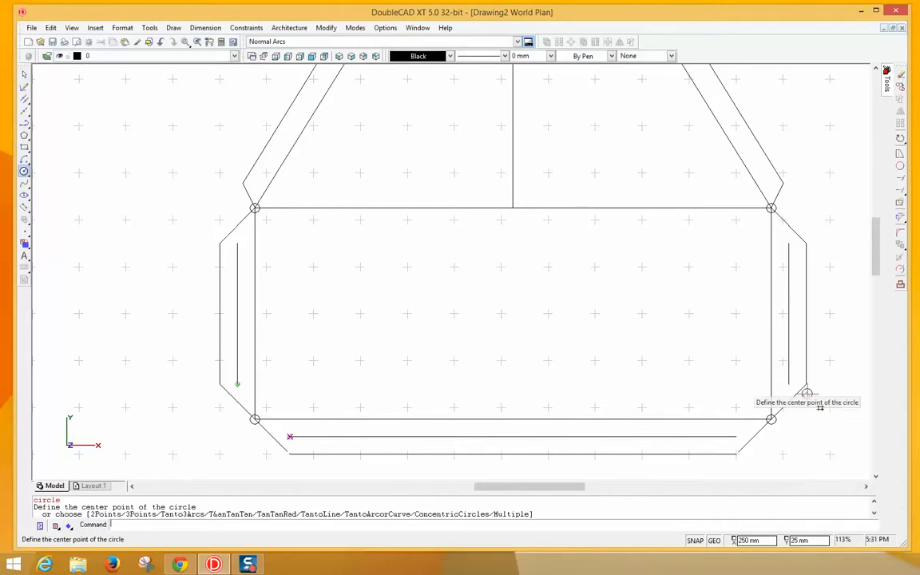
left_click(789, 383)
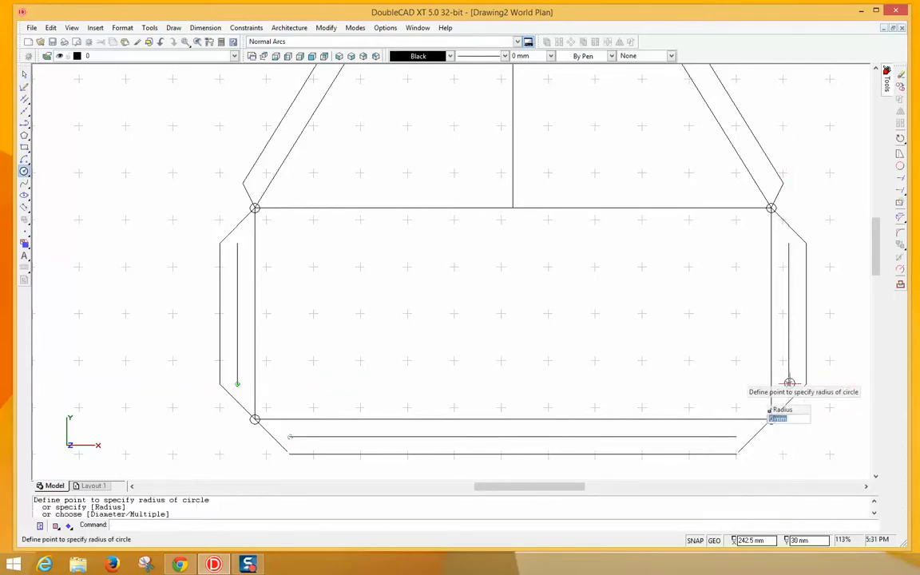
key("Return")
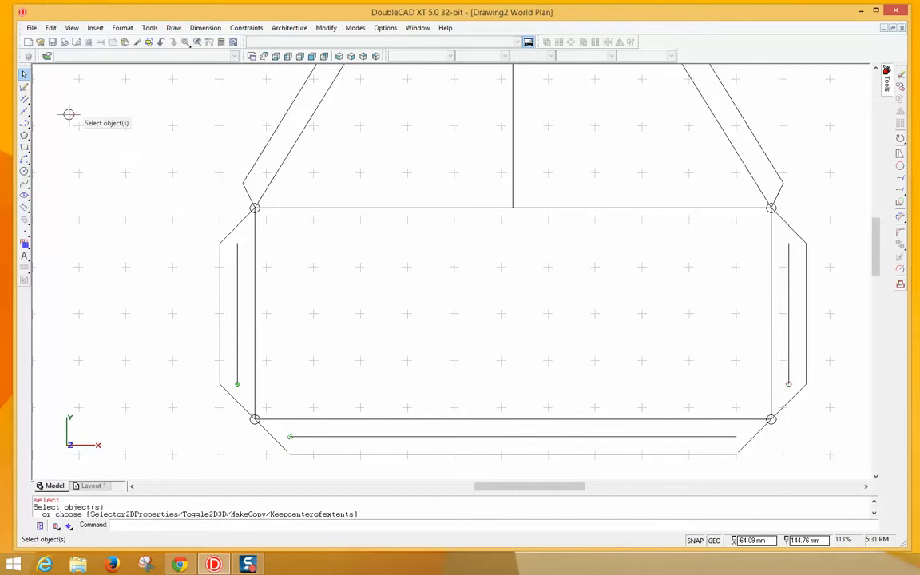
left_click(238, 384)
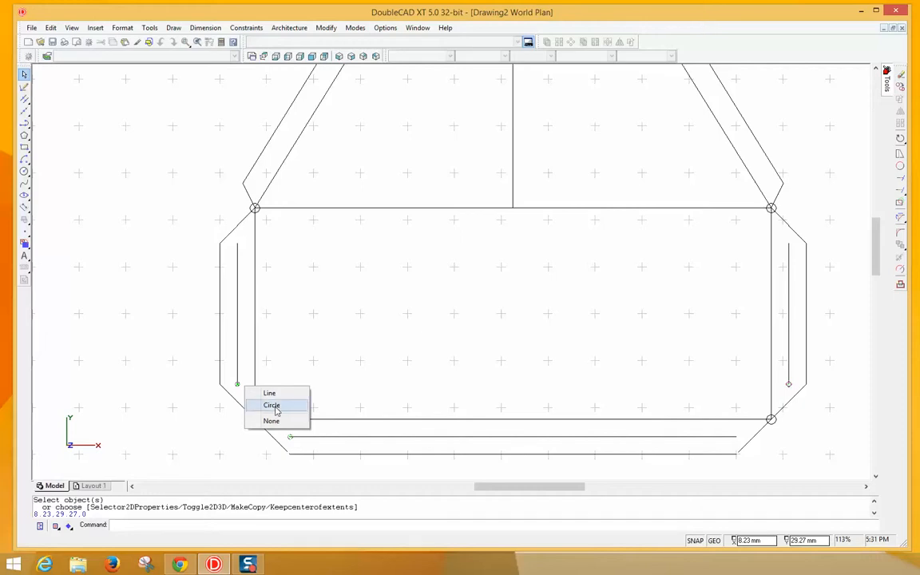
left_click(273, 406)
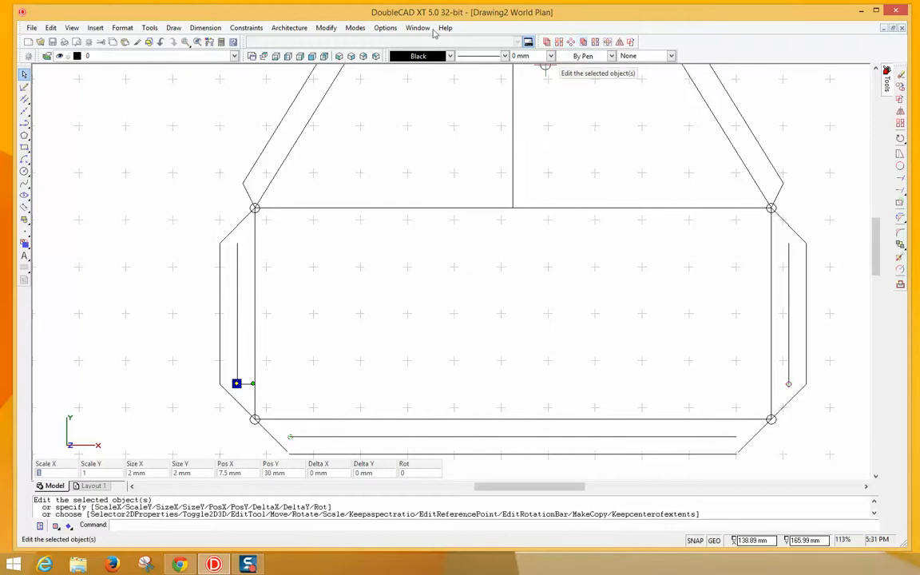
left_click(326, 29)
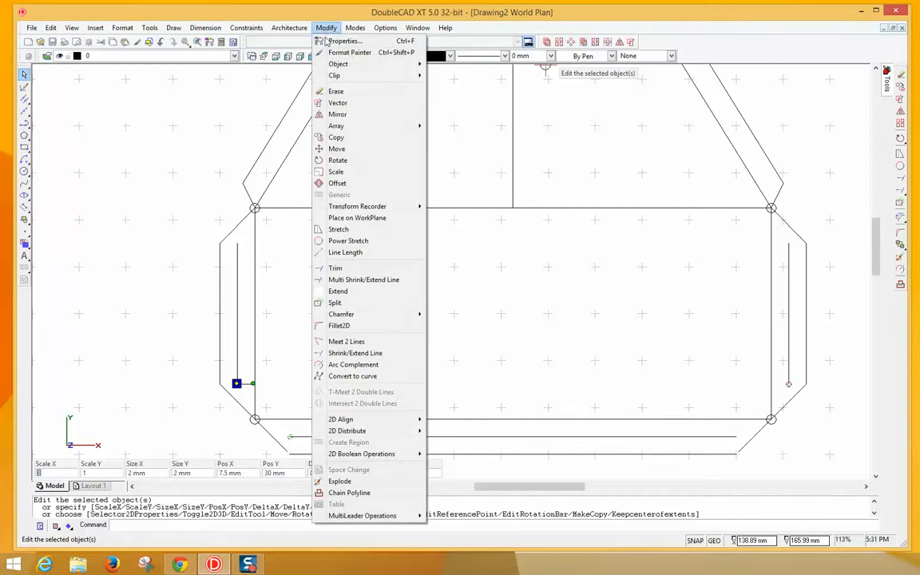
mouse_move(349, 126)
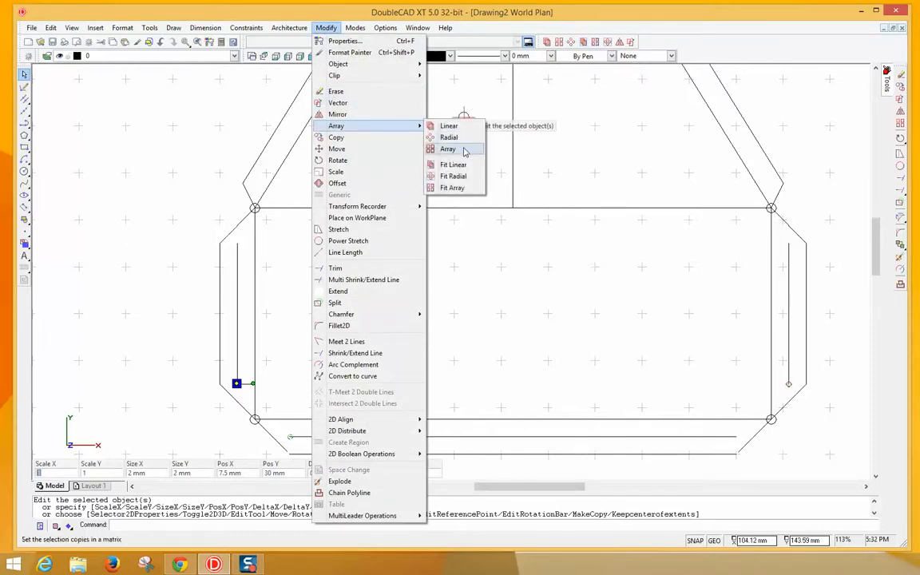
left_click(560, 134)
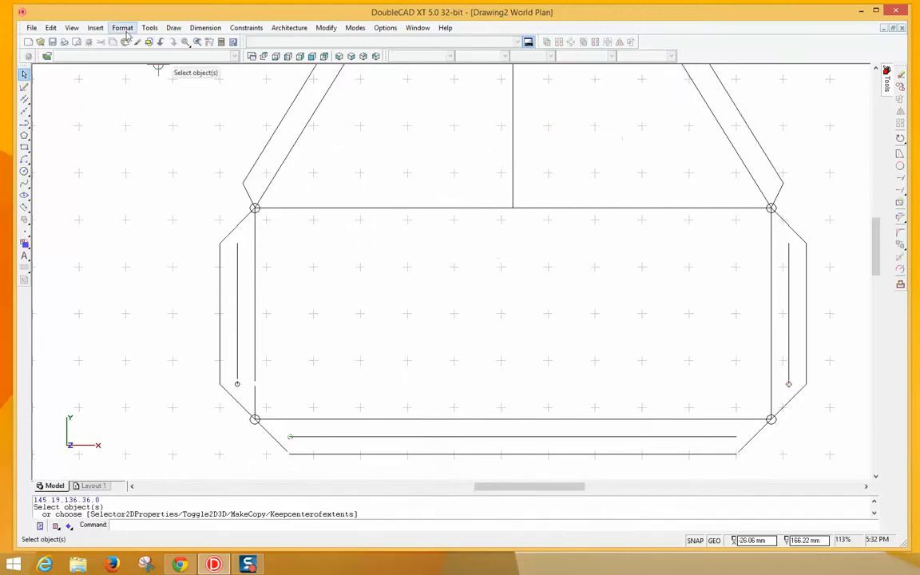
left_click(70, 29)
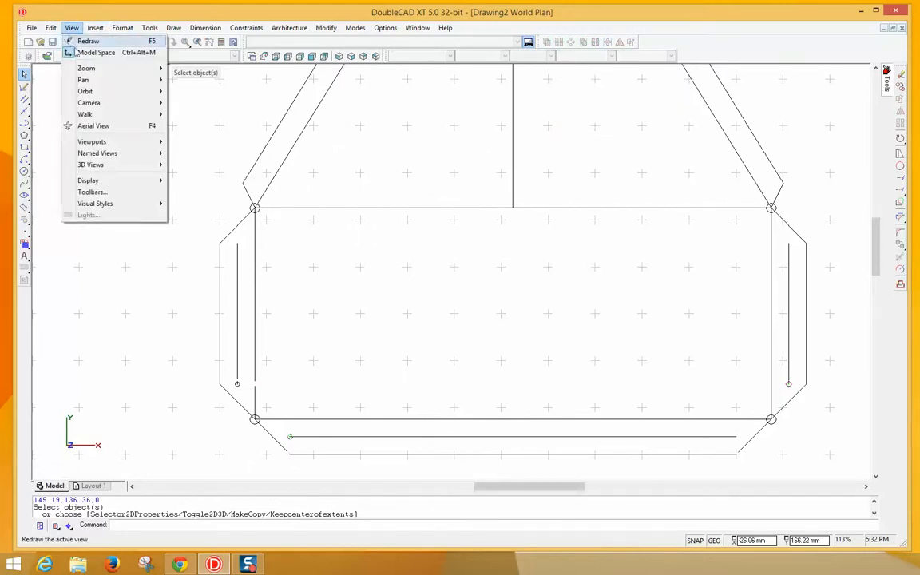
left_click(91, 193)
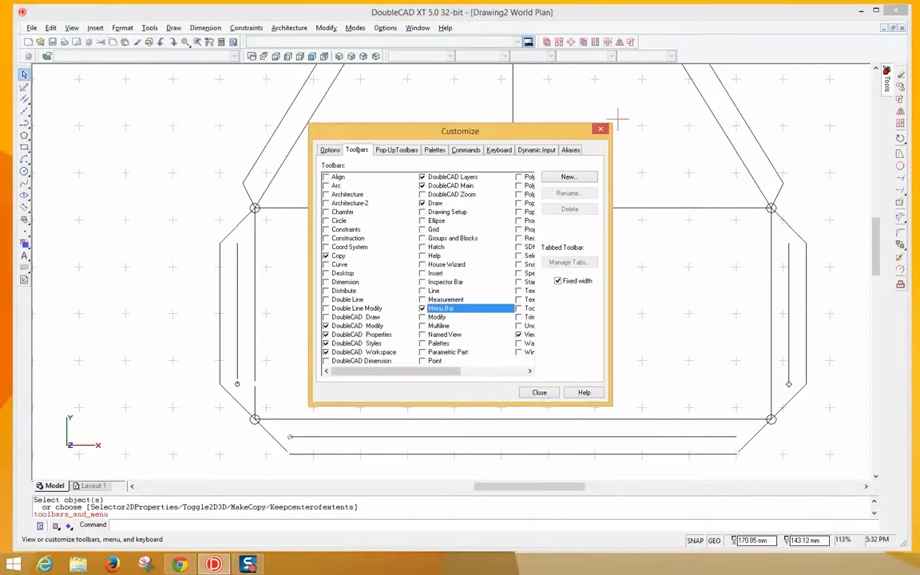
left_click(599, 131)
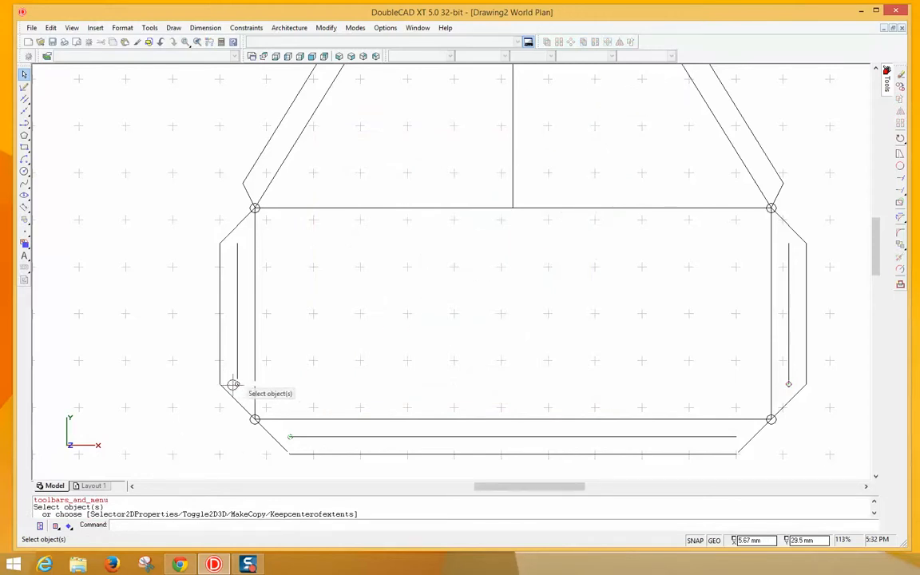
- Linear Fit Copy the hole as 3 sets up the left inner line, undoing a misplaced attempt
left_click(233, 385)
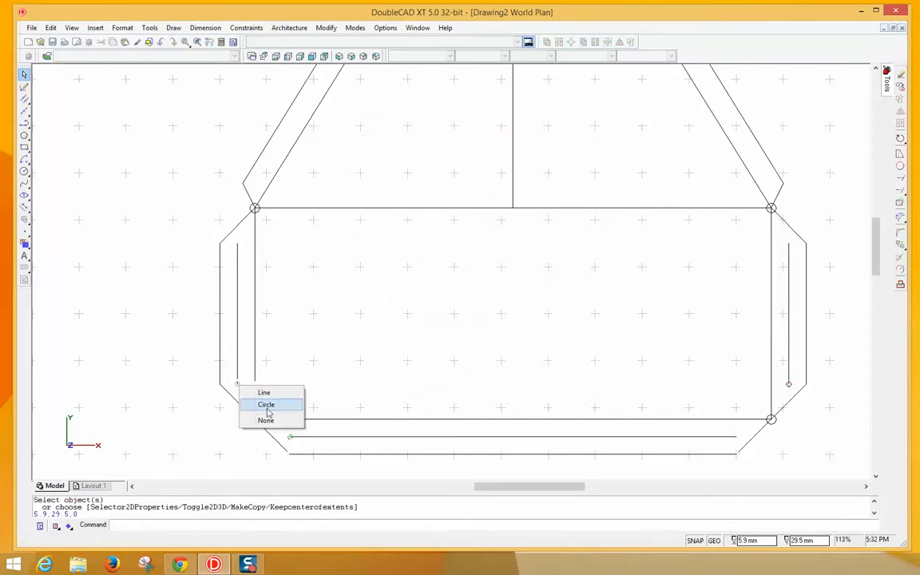
left_click(266, 404)
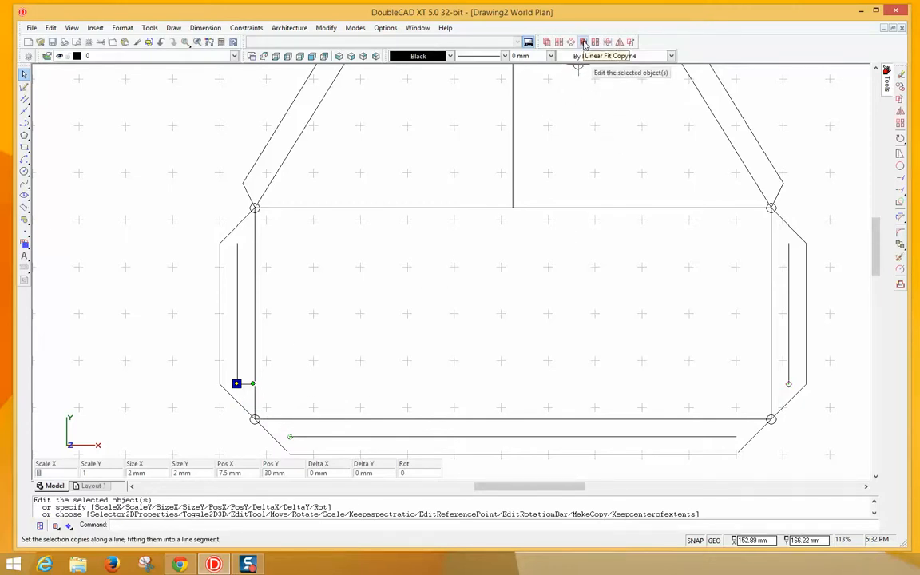
left_click(584, 42)
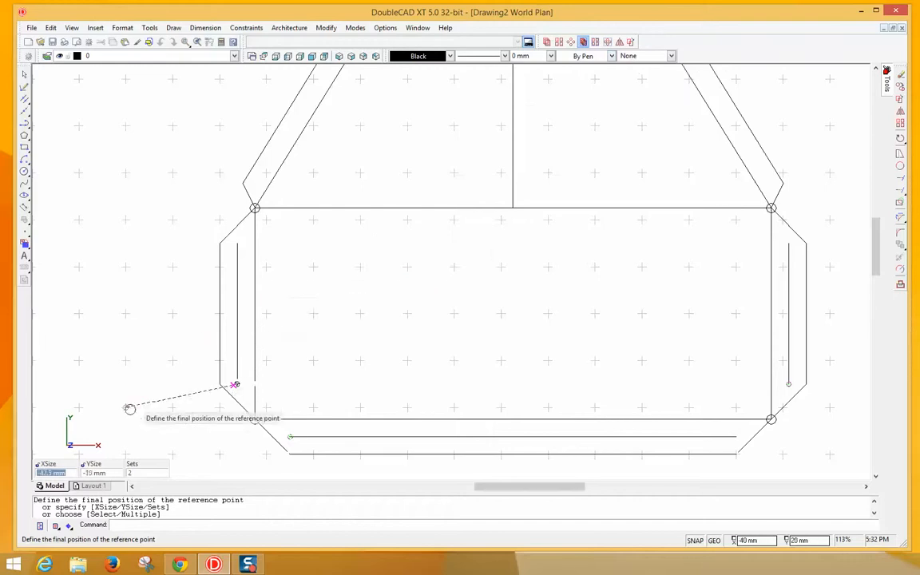
left_click(138, 472)
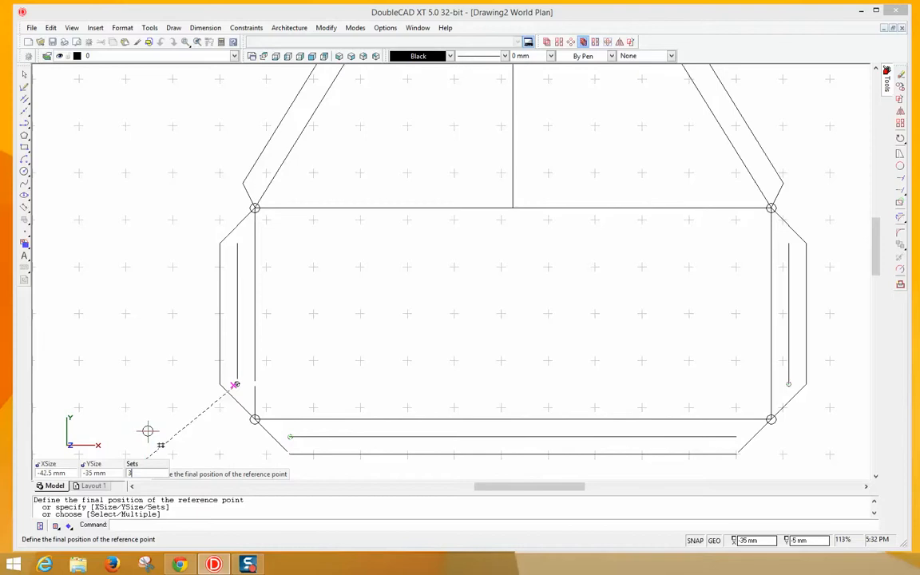
type("3")
key("Return")
right_click(172, 422)
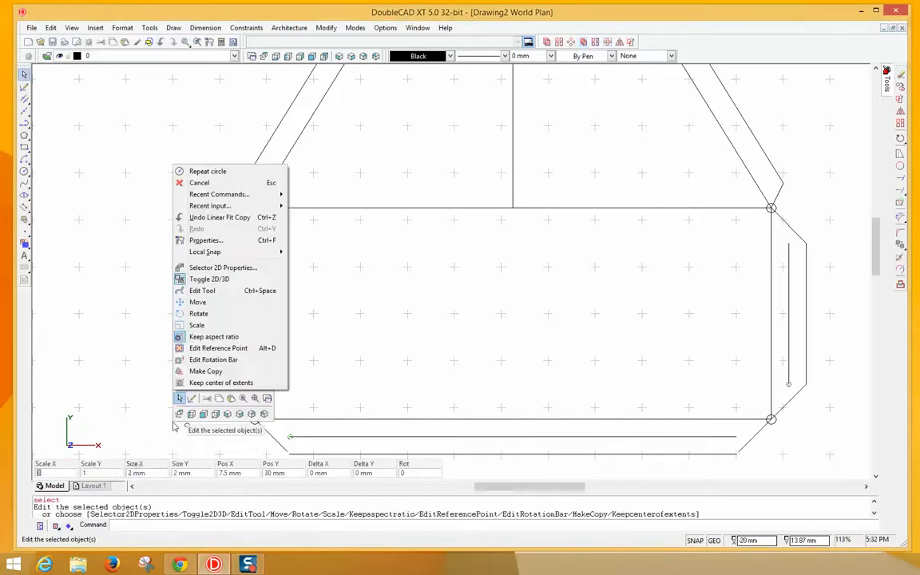
left_click(202, 218)
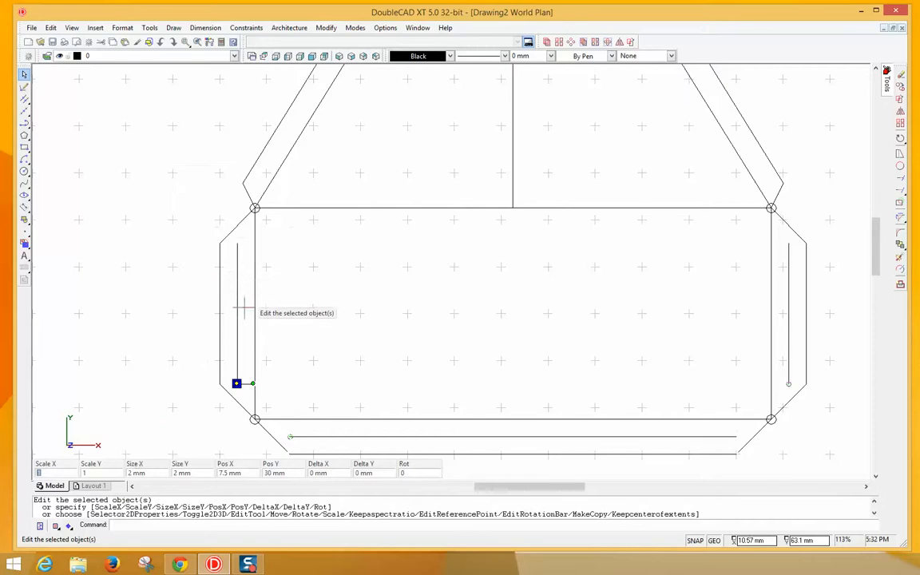
left_click(584, 44)
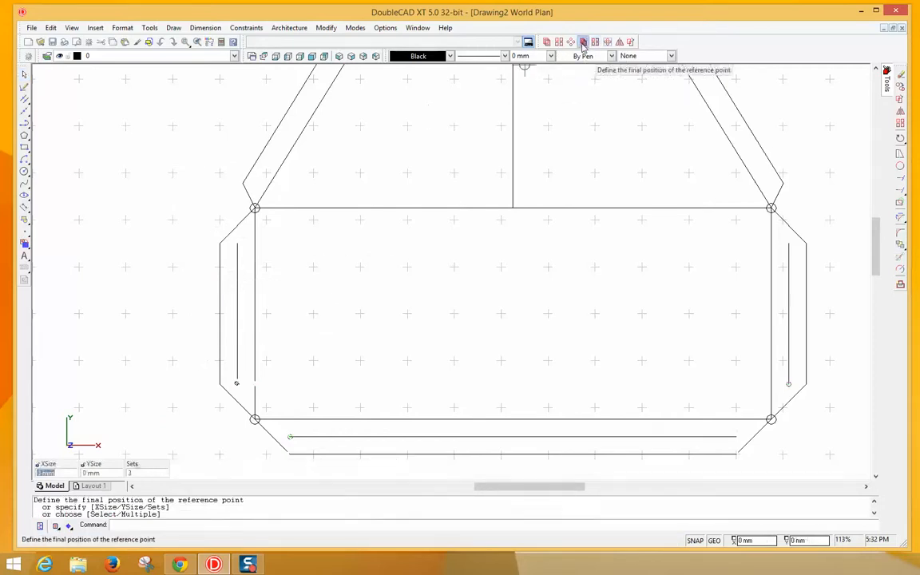
left_click(236, 243)
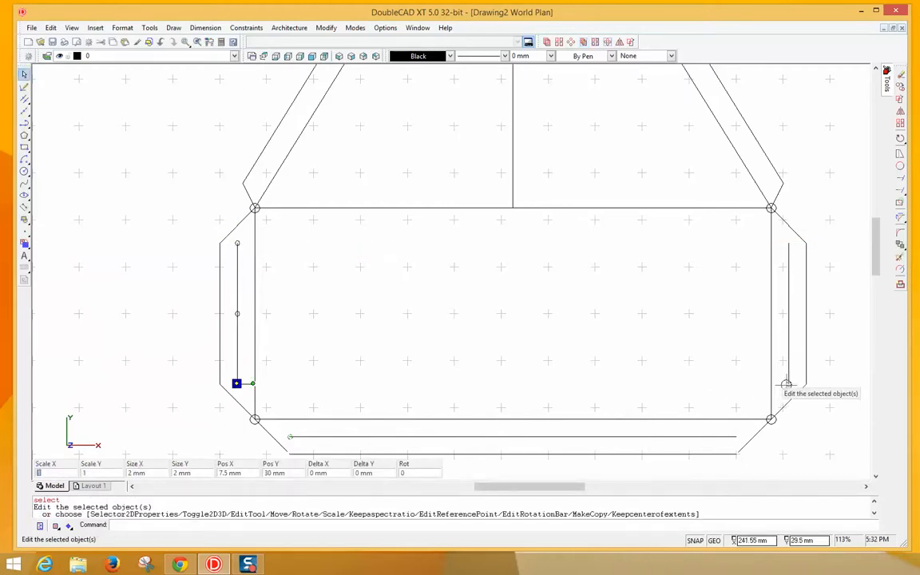
- Linear Fit Copy the right line's hole as 3 sets up to its top
left_click(787, 385)
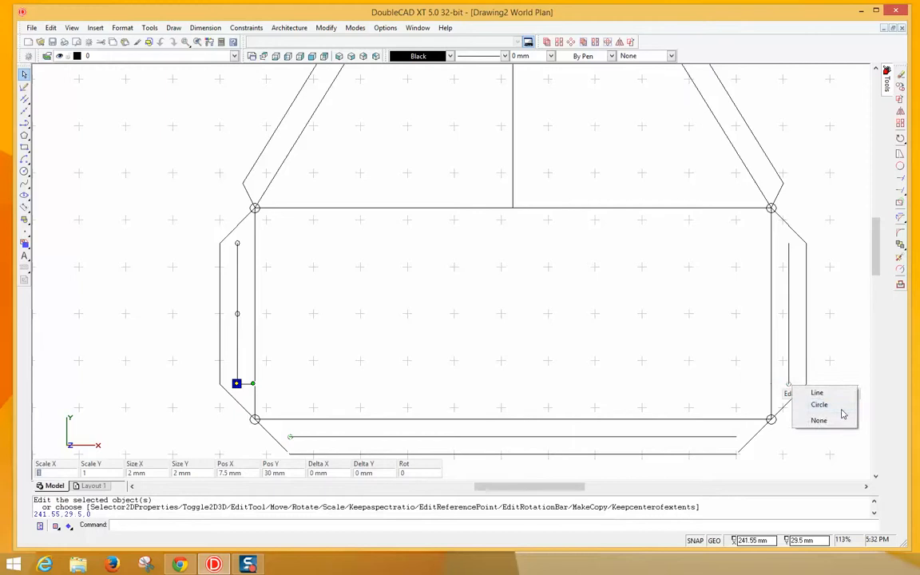
left_click(836, 407)
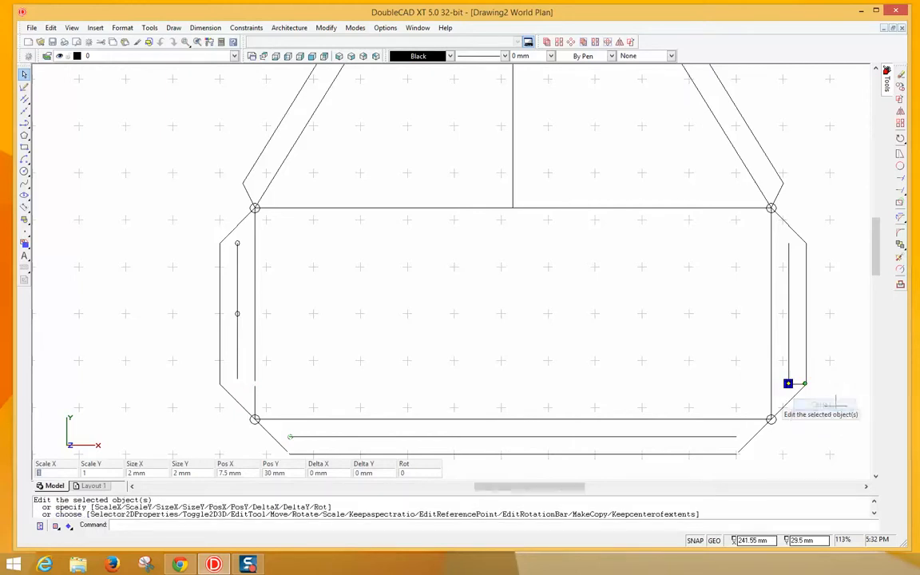
left_click(585, 43)
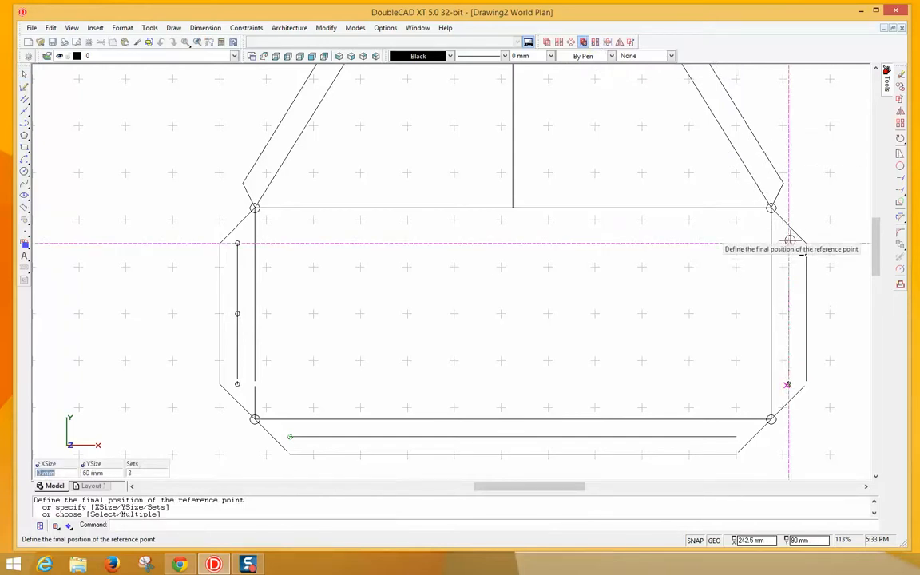
left_click(789, 240)
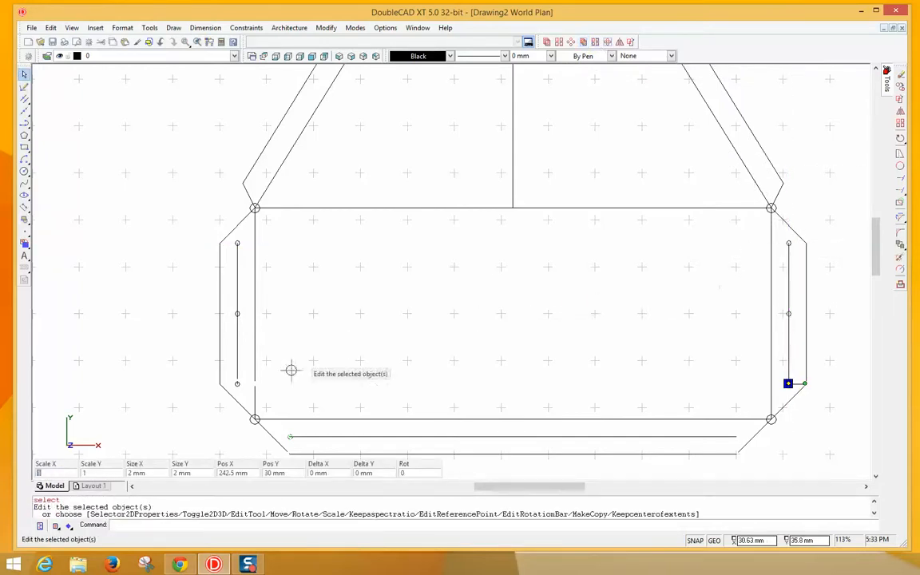
right_click(290, 437)
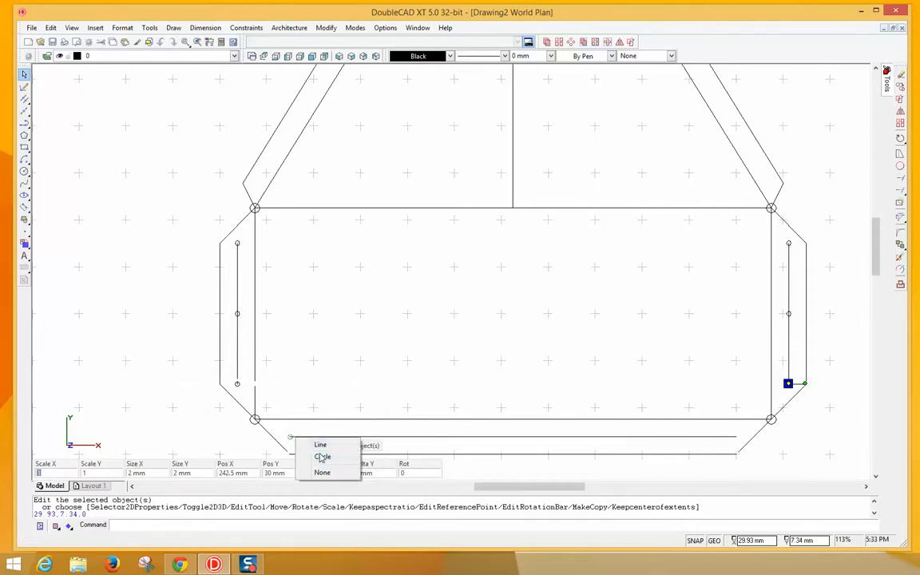
- Linear Fit Copy the bottom-left hole as 4 sets to the line's right end, undoing an Array Fit try
left_click(319, 456)
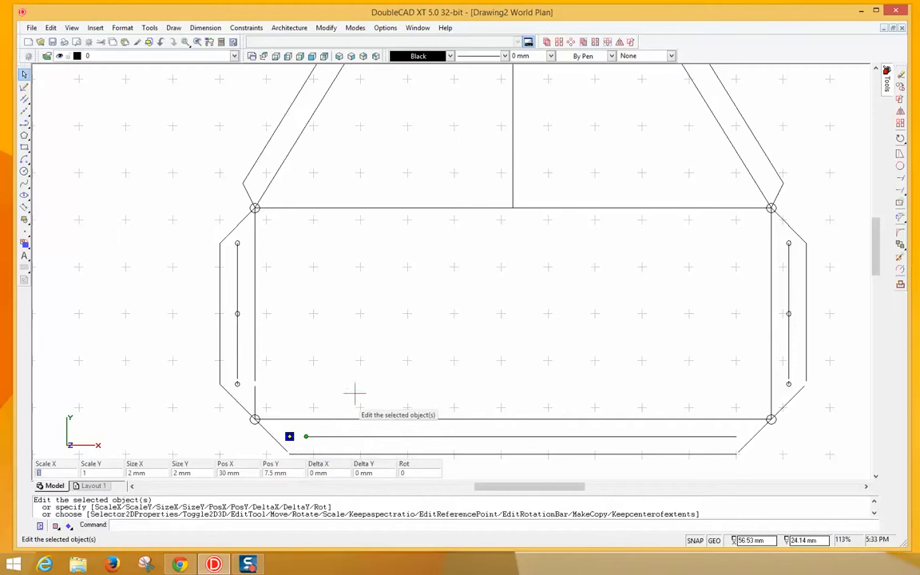
left_click(593, 44)
left_click(289, 437)
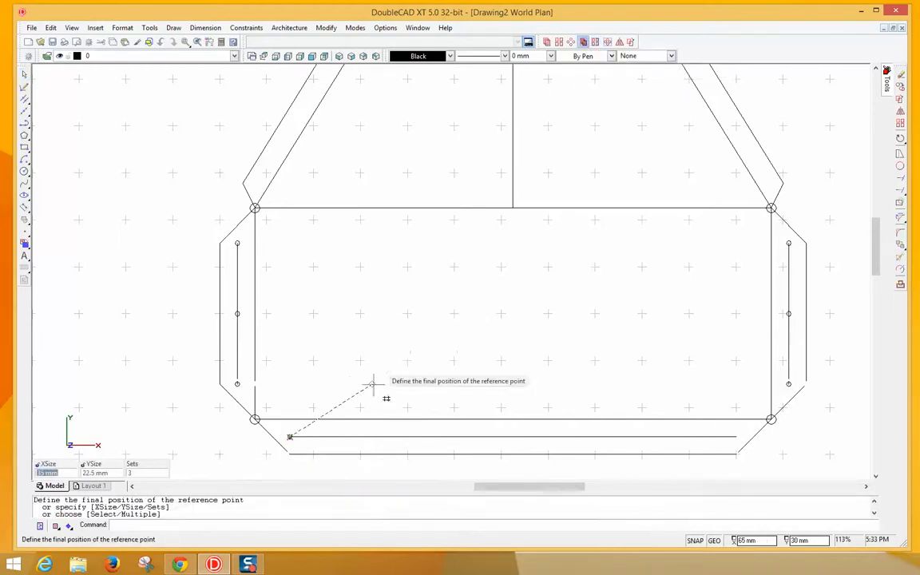
left_click(137, 472)
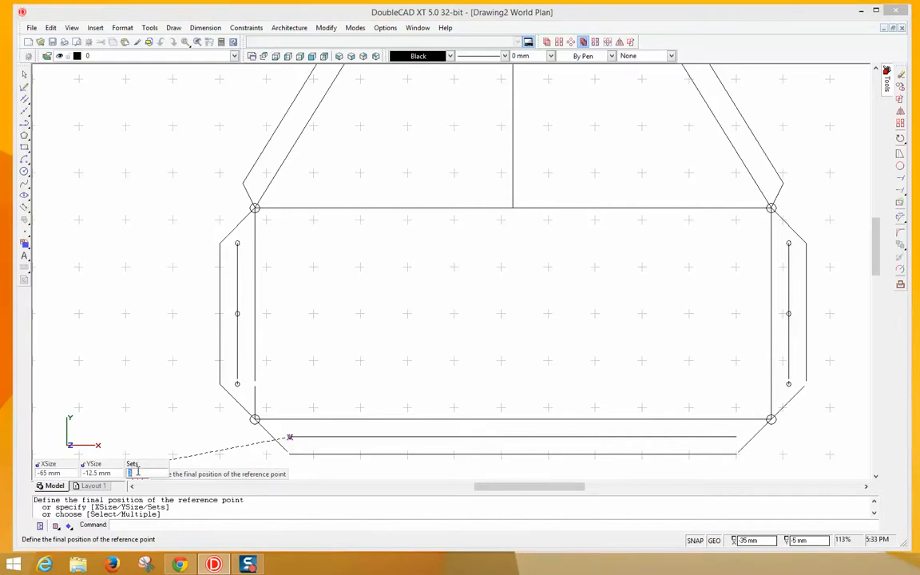
type("4")
key("Return")
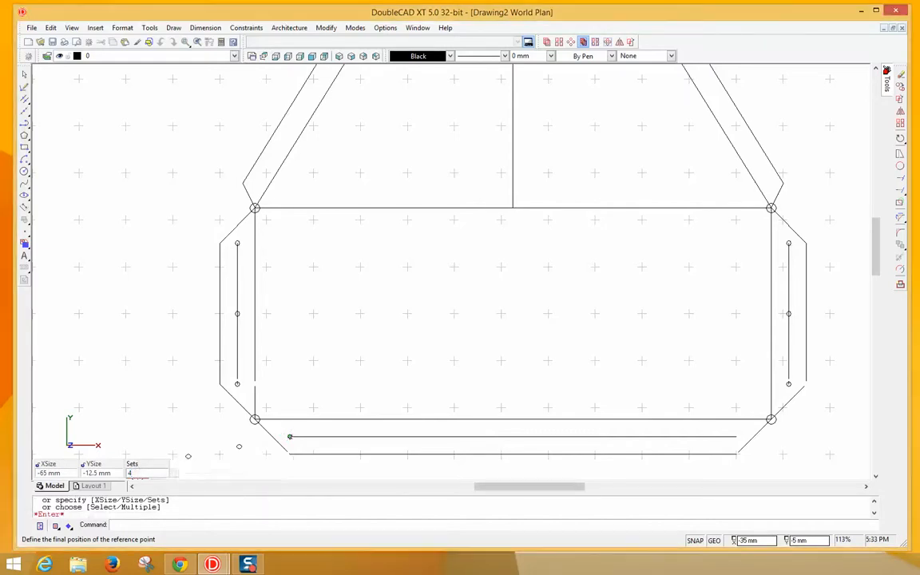
right_click(170, 415)
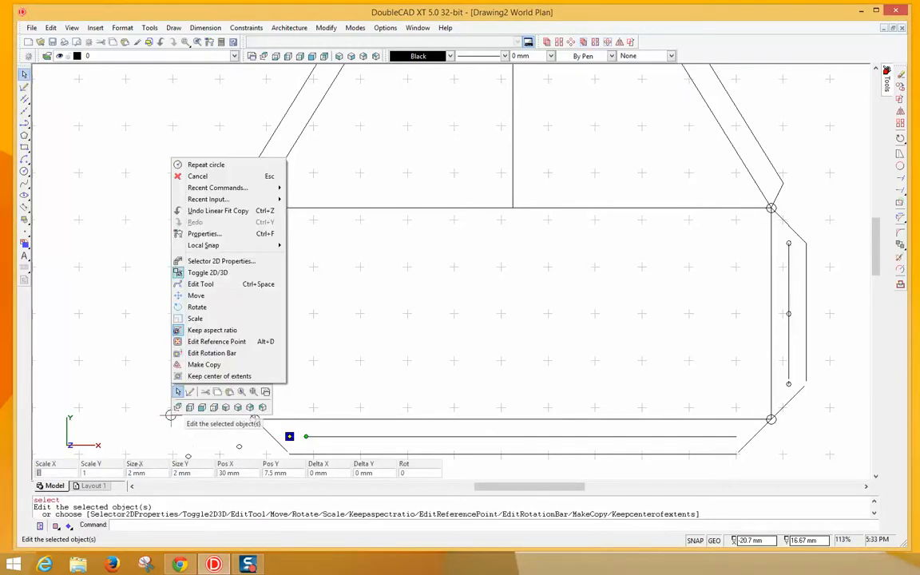
mouse_move(222, 248)
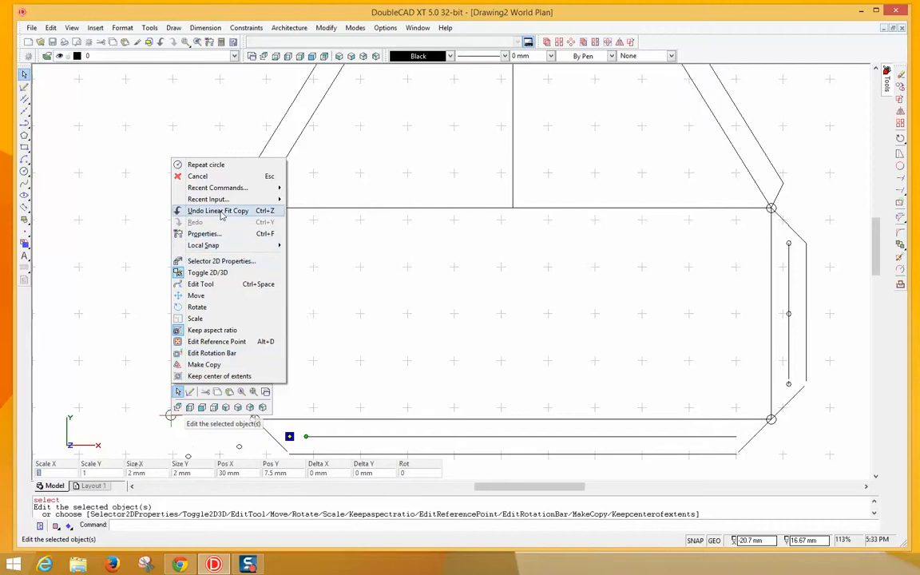
left_click(226, 210)
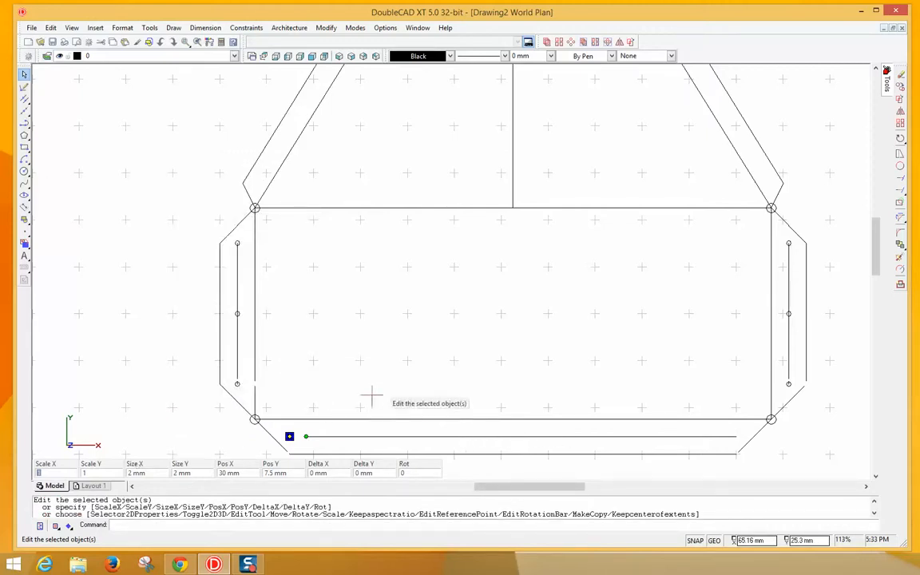
left_click(583, 42)
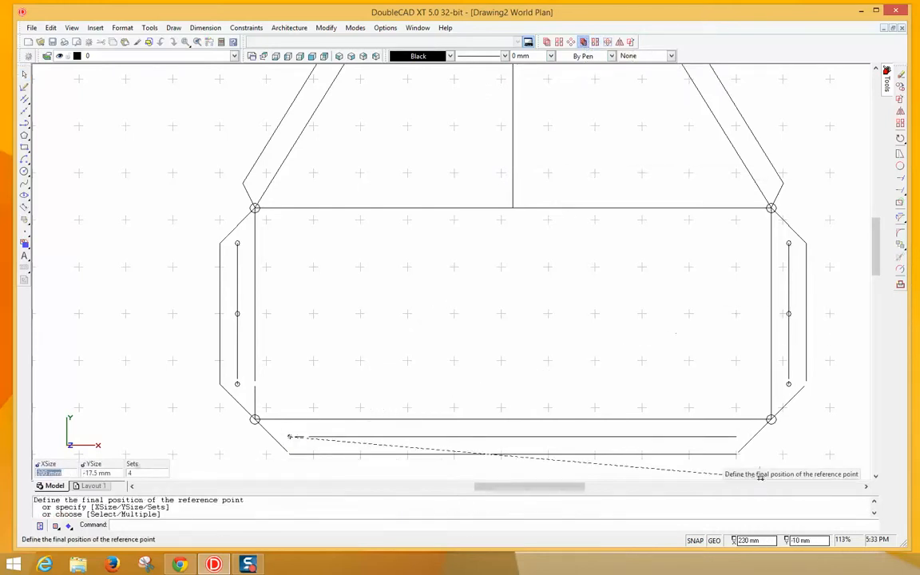
left_click(735, 437)
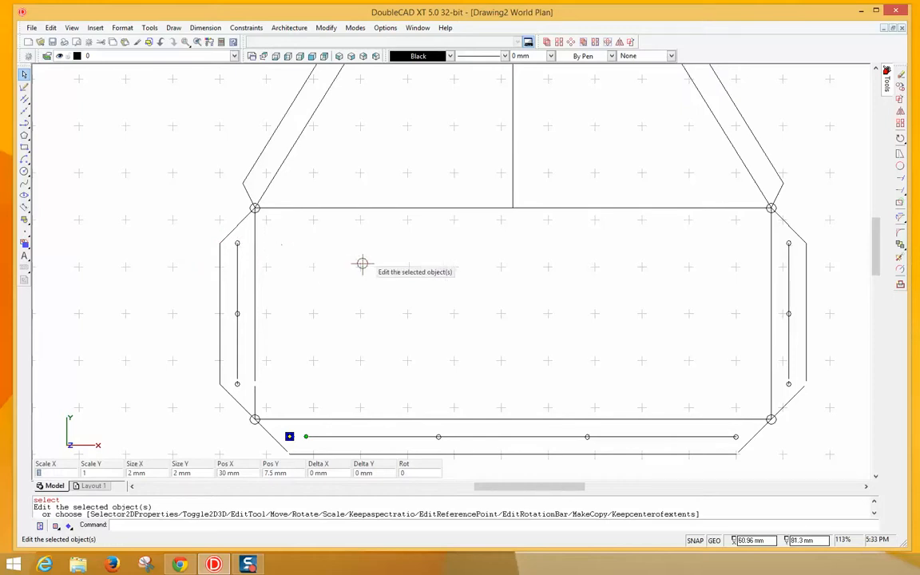
- Draw a straight line from the left top hole to the right top hole
left_click(24, 101)
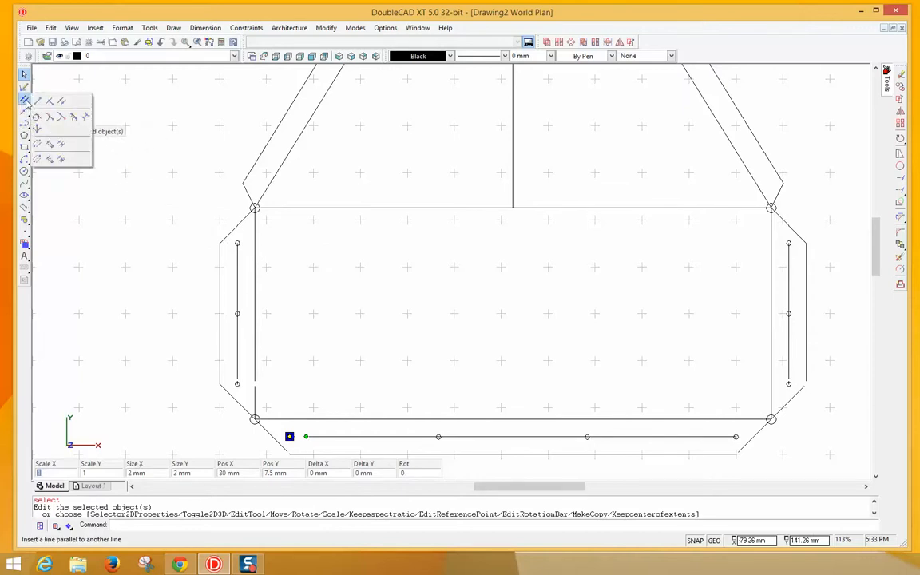
left_click(37, 101)
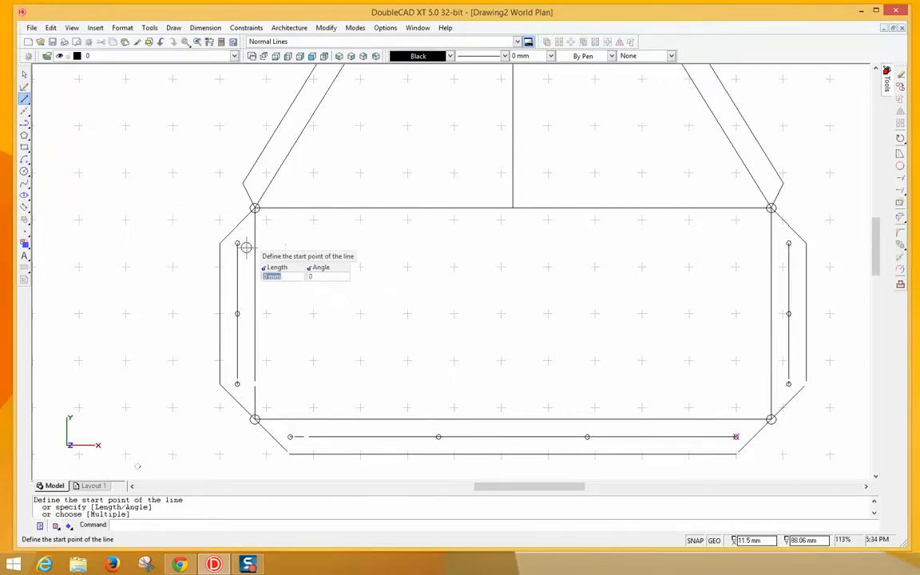
scroll(248, 248, "up", 3)
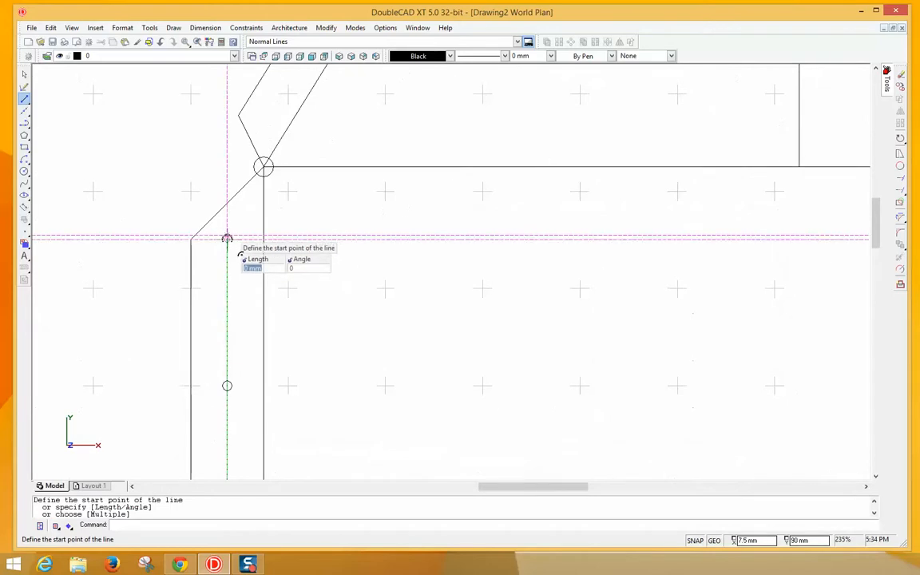
left_click(227, 239)
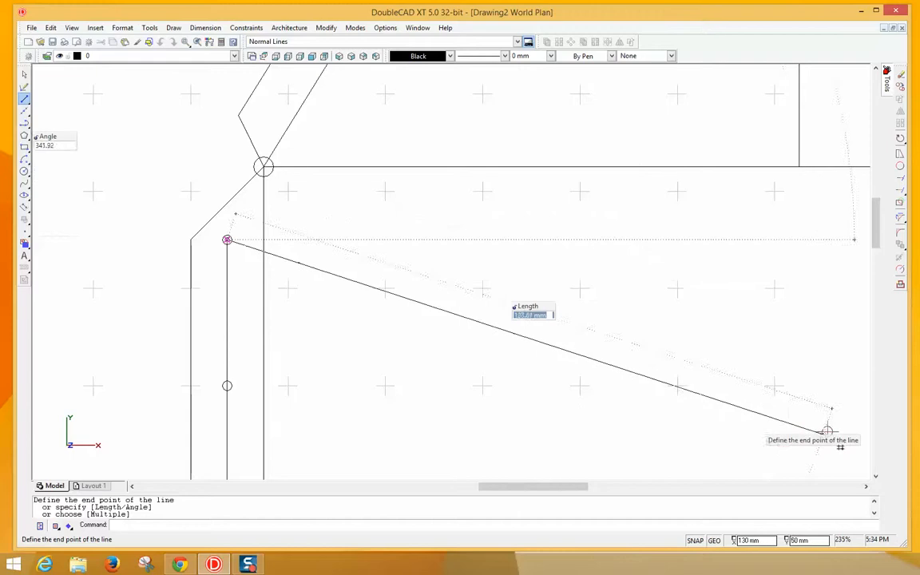
left_click(867, 488)
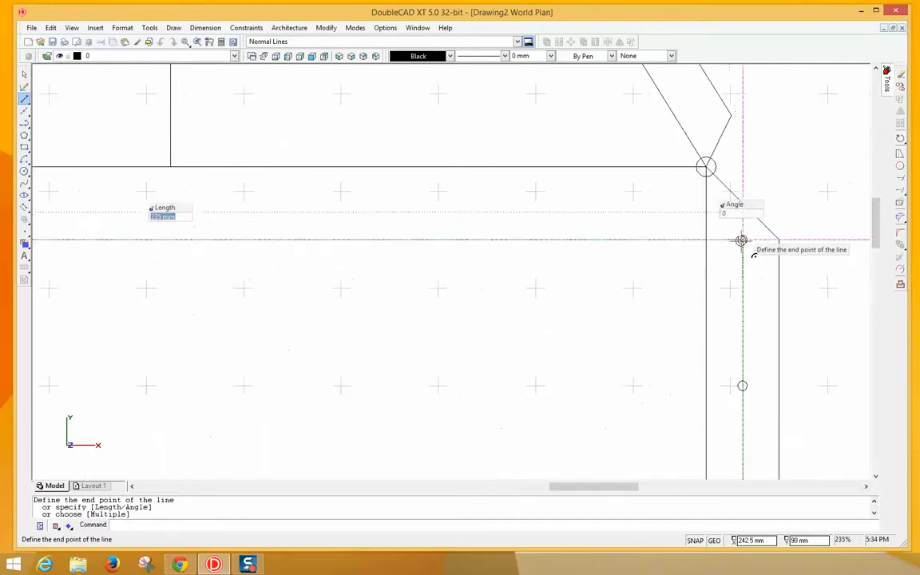
left_click(742, 241)
right_click(725, 298)
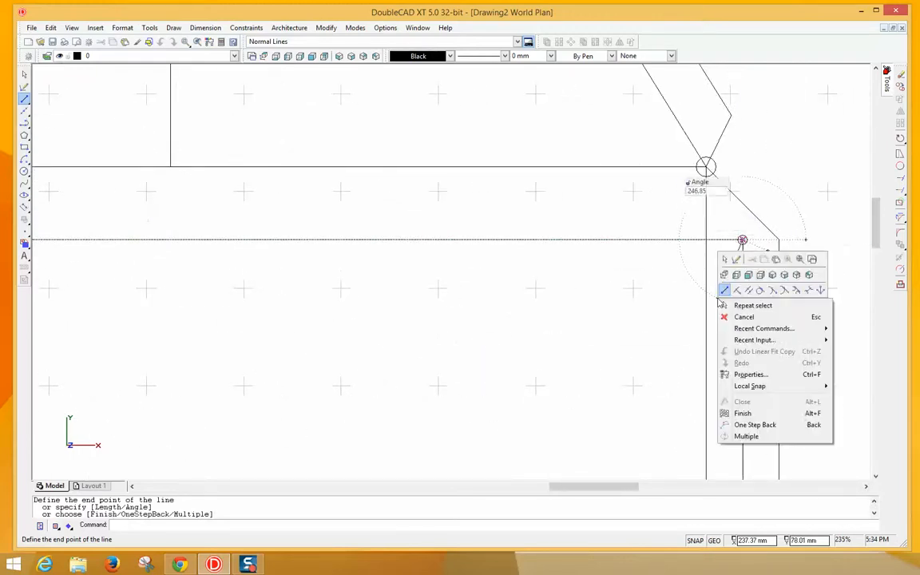
left_click(743, 317)
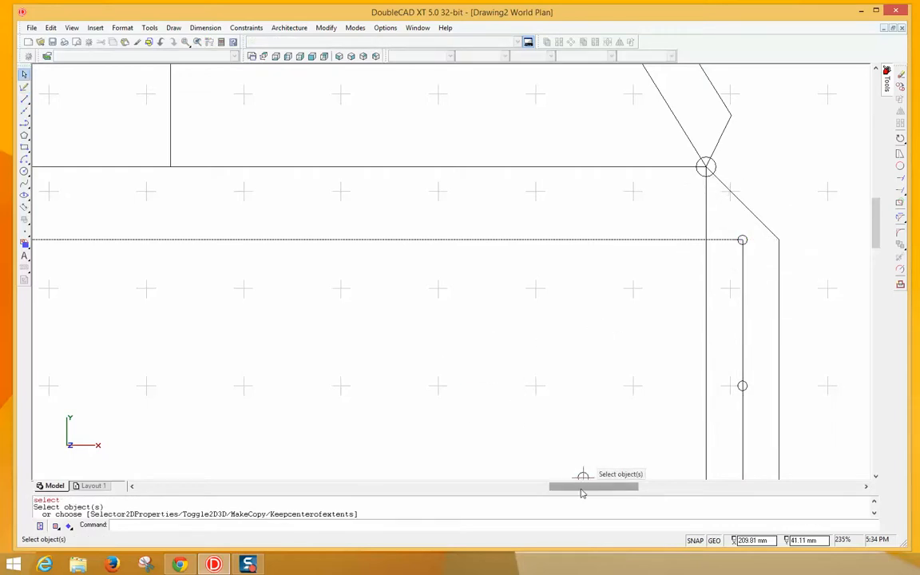
- Place a line parallel to the top hole line through both guides' middle holes
left_click_drag(581, 487, 546, 490)
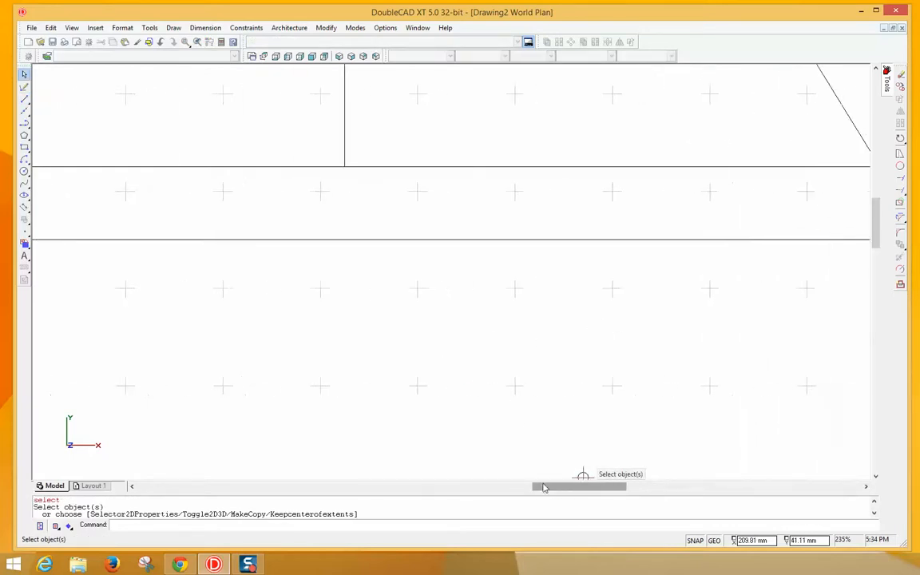
scroll(431, 392, "down", 3)
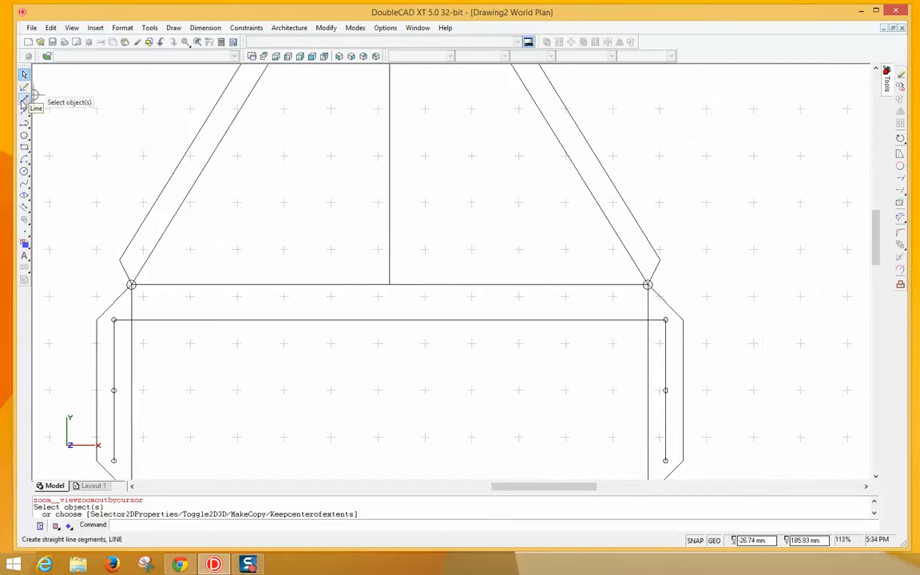
left_click(23, 103)
left_click(61, 101)
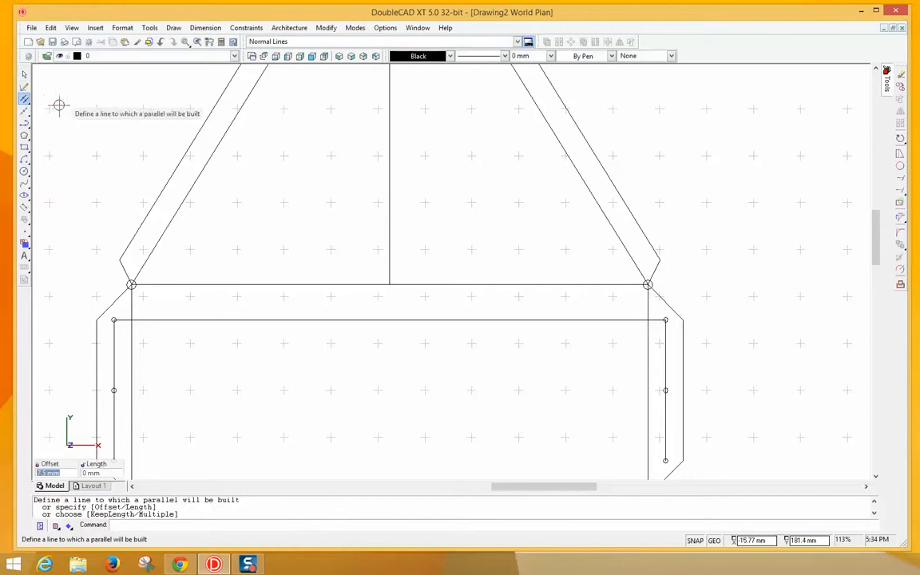
left_click(237, 320)
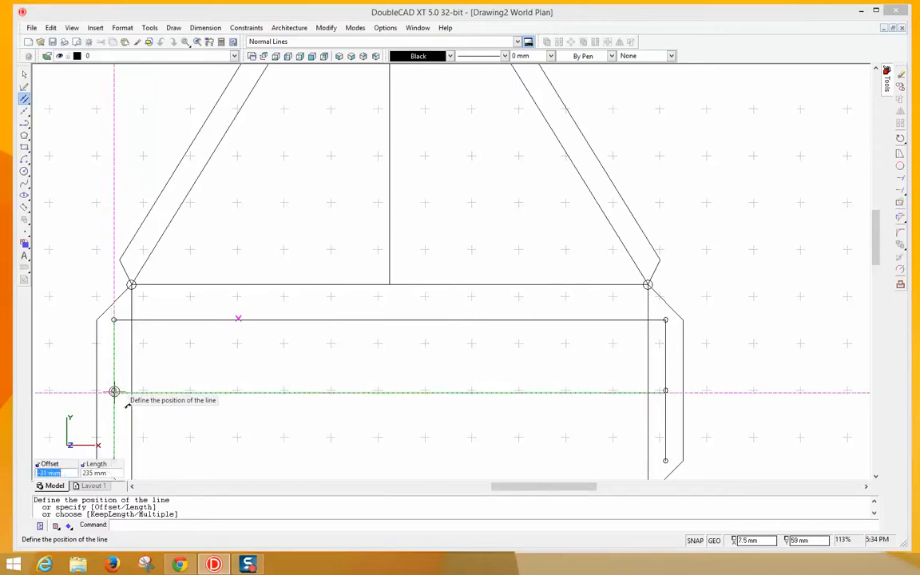
left_click(115, 391)
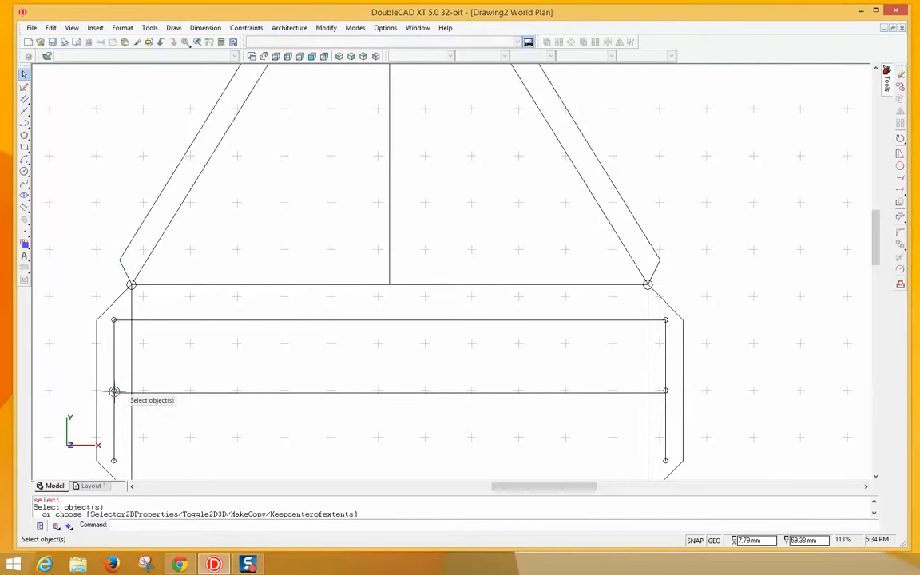
- Undo the middle-hole line and place a parallel of the top line through the bottom holes
right_click(186, 428)
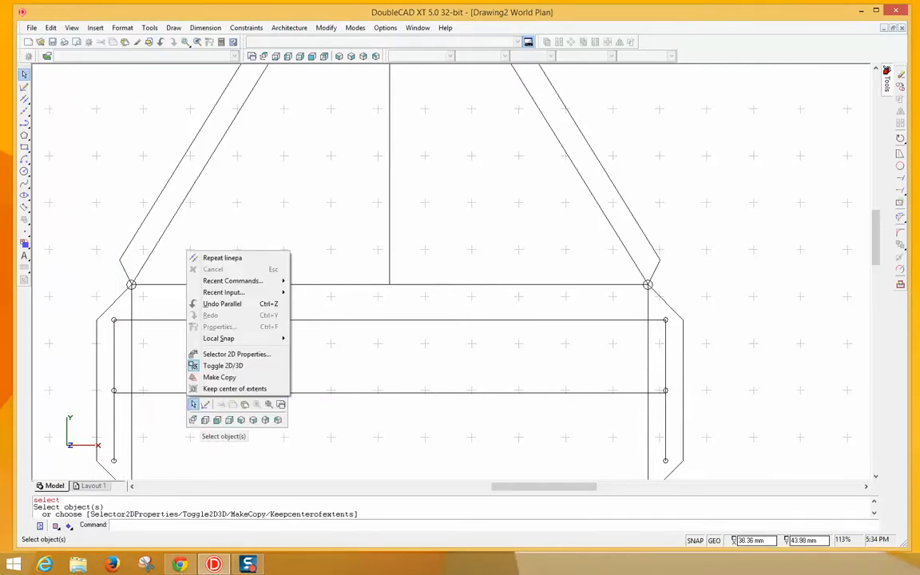
left_click(227, 312)
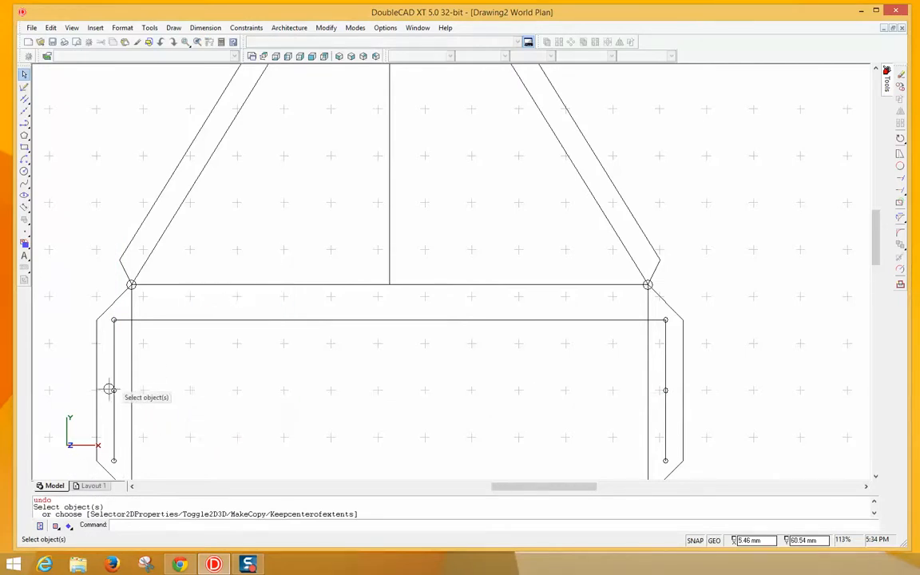
right_click(182, 336)
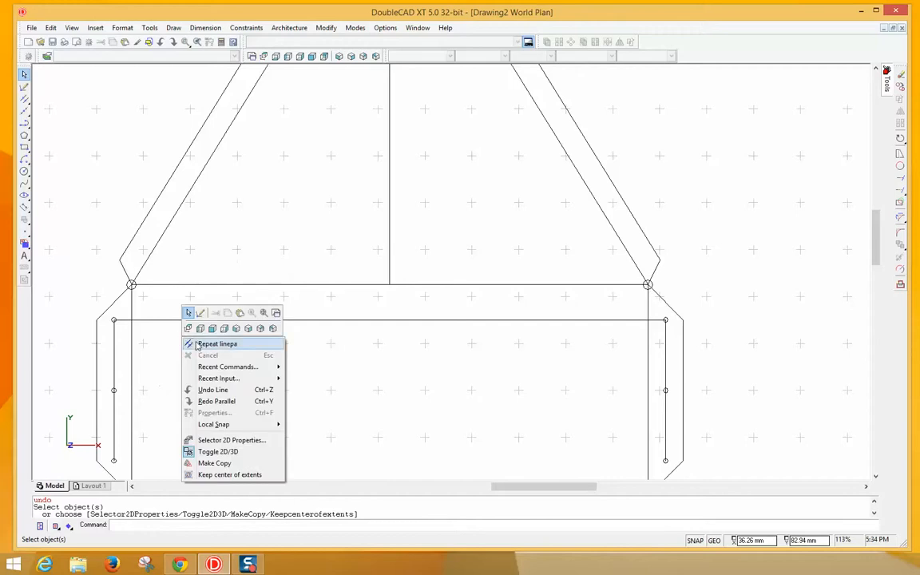
left_click(186, 341)
left_click(183, 320)
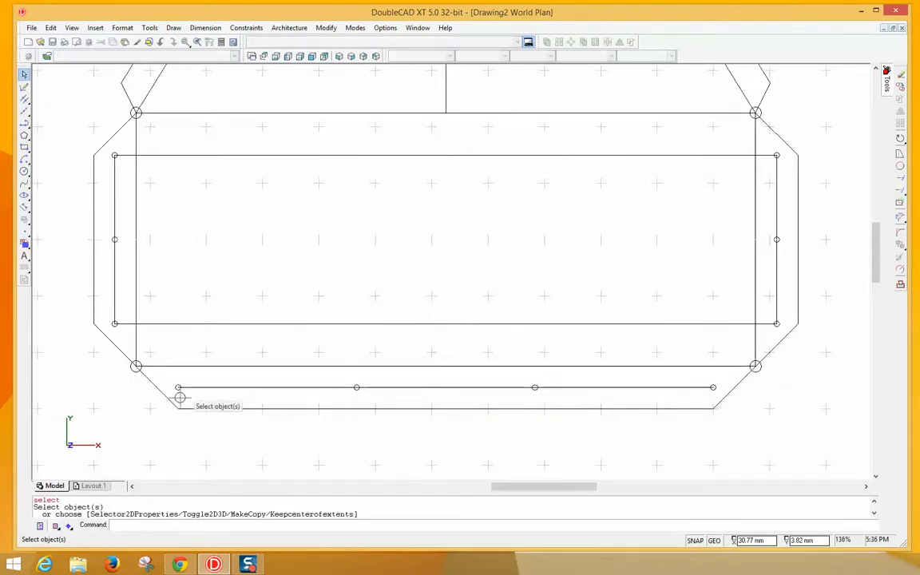
scroll(172, 402, "up", 4)
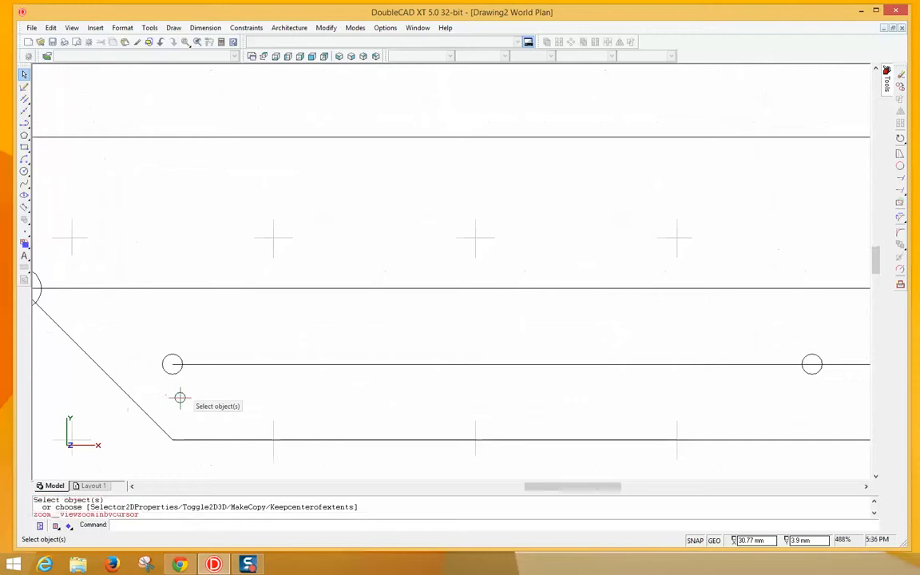
scroll(180, 397, "up", 1)
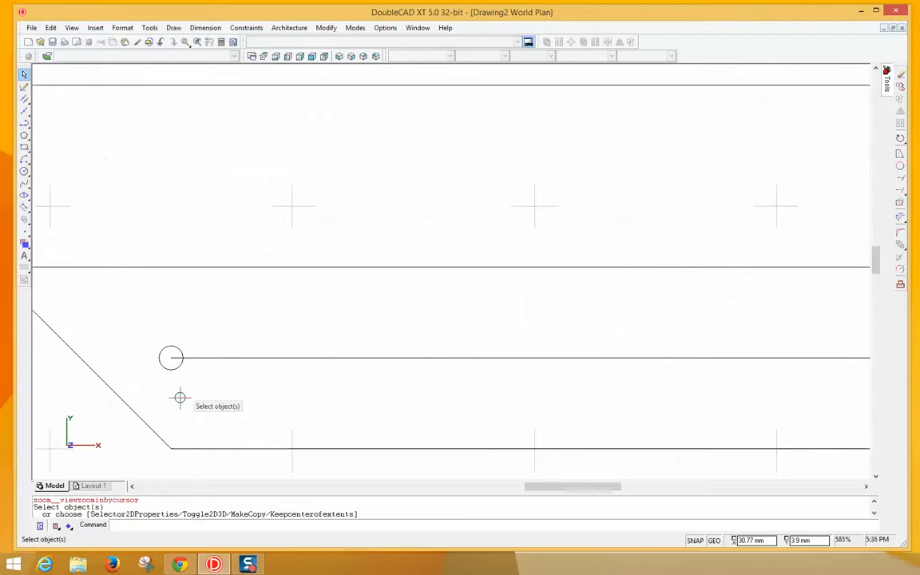
- Draw a short line from the left bottom hole's centre up to its top edge
left_click(25, 99)
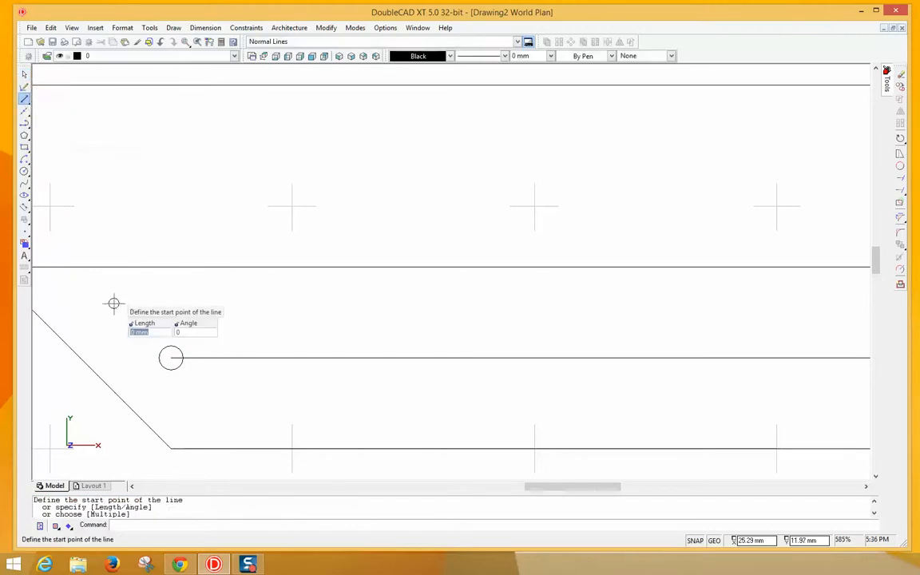
left_click(171, 357)
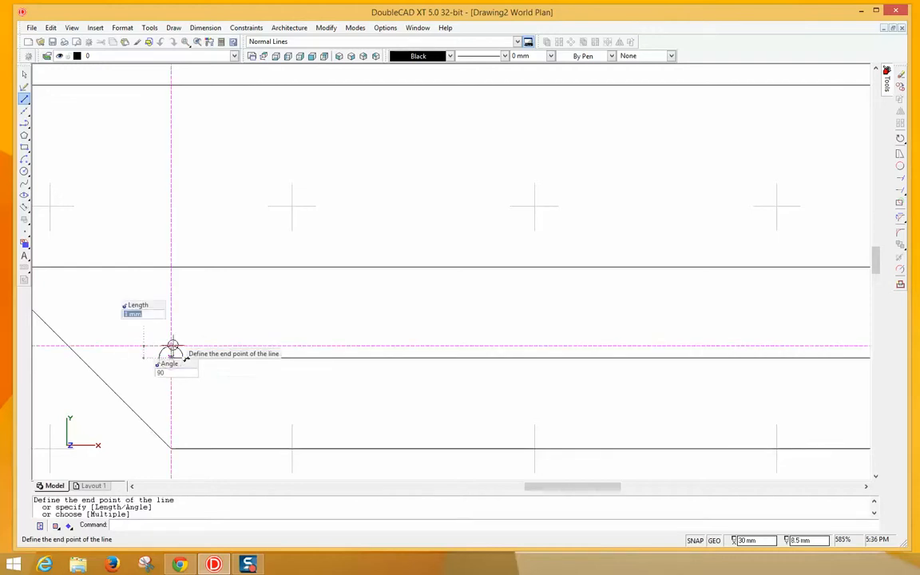
left_click(171, 348)
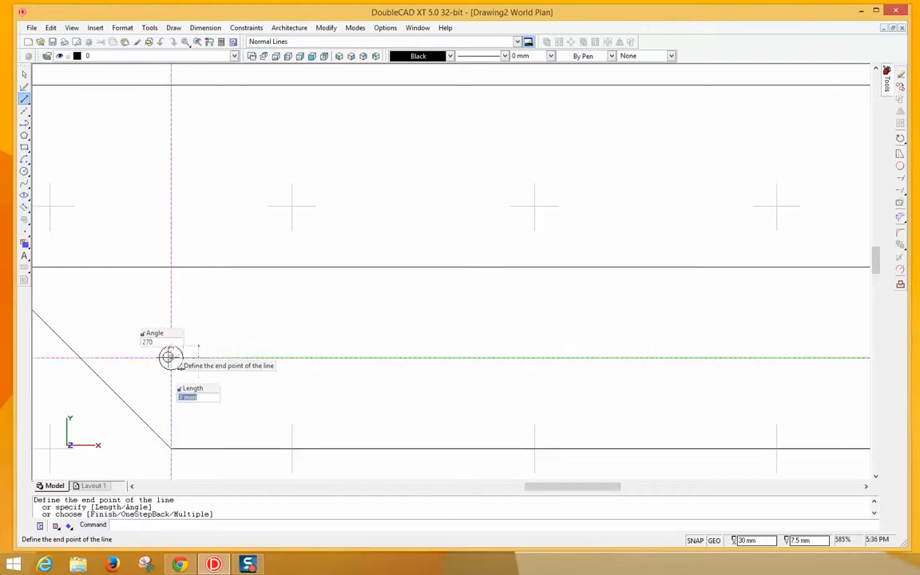
right_click(170, 356)
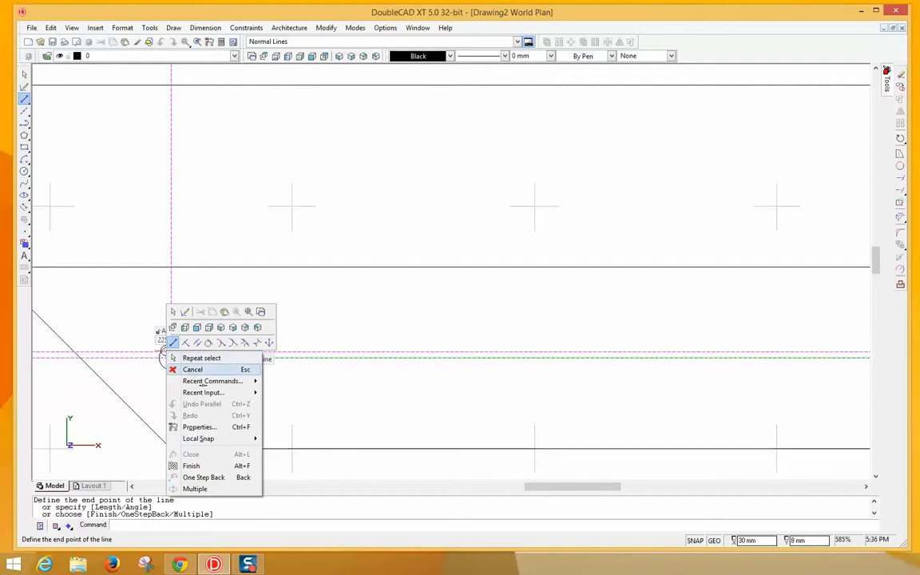
left_click(192, 369)
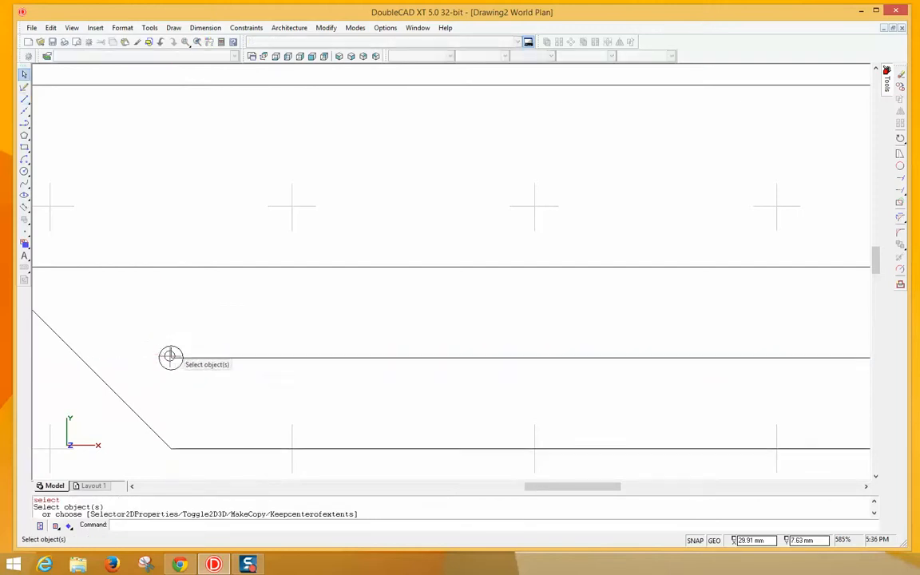
- Draw a second short line from the hole's centre down to its bottom edge
left_click(171, 357)
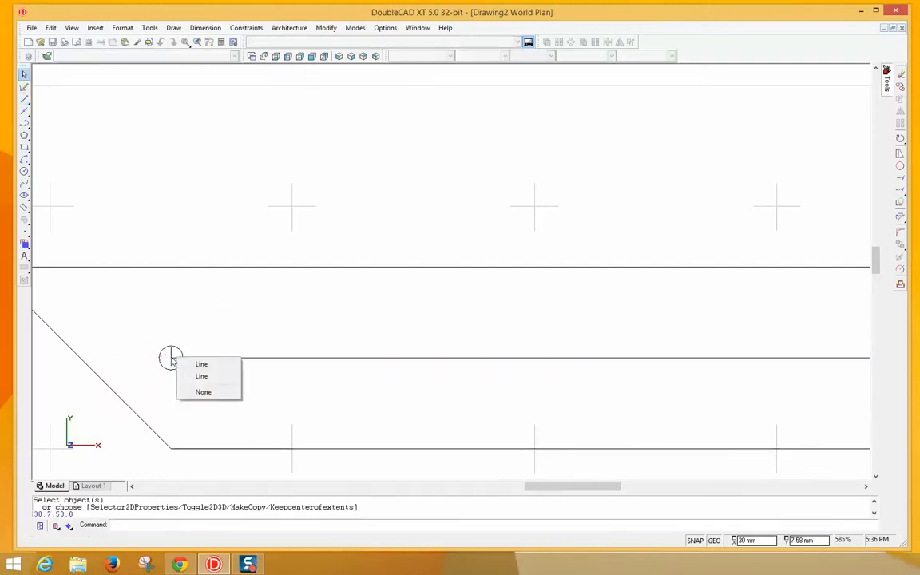
left_click(234, 296)
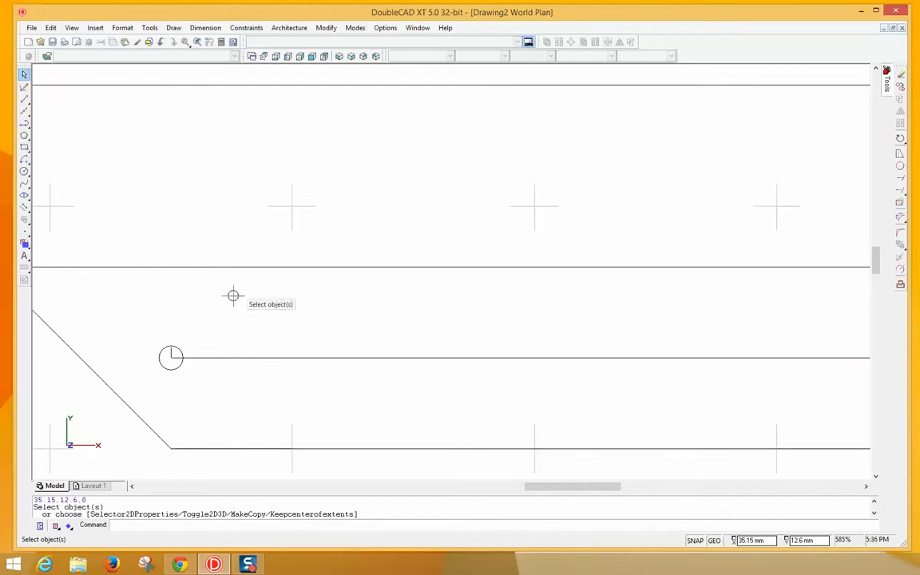
right_click(233, 296)
left_click(261, 303)
left_click(171, 358)
left_click(171, 369)
right_click(222, 375)
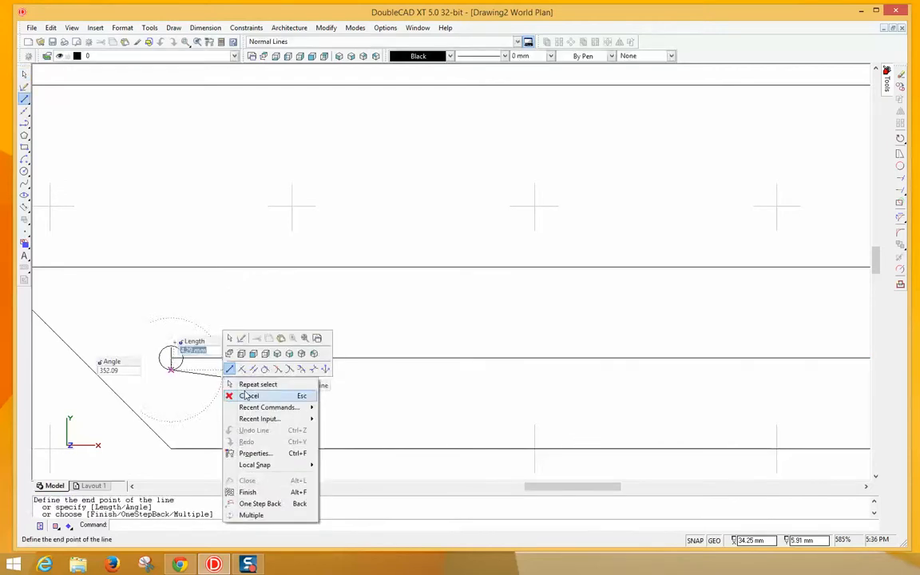
left_click(244, 393)
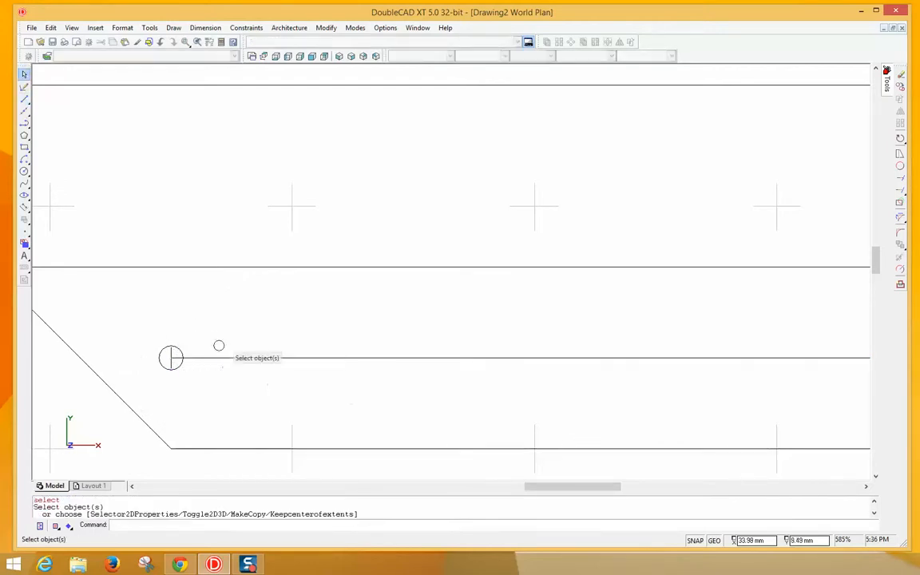
scroll(224, 330, "down", 3)
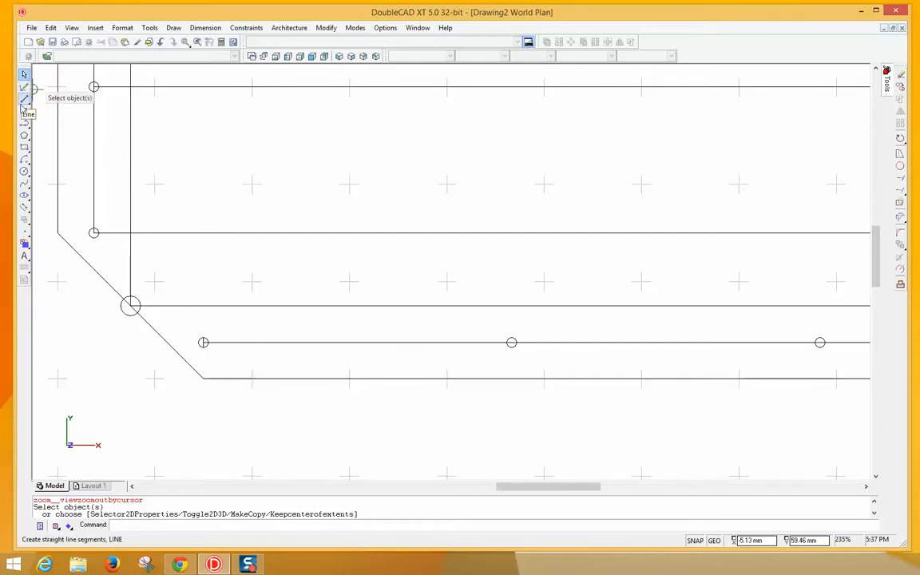
- Draw a line parallel to the bottom guide line through the middle hole circle
left_click(23, 101)
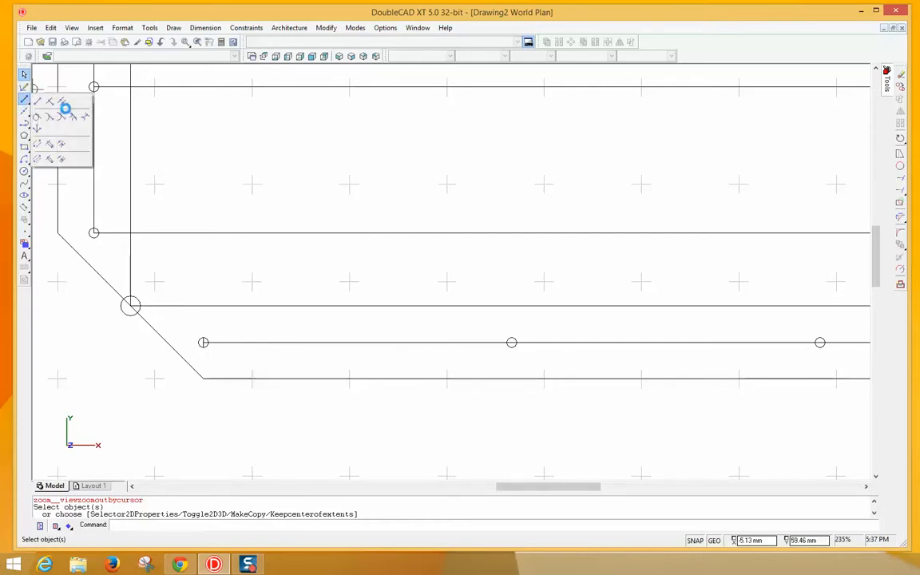
left_click(63, 101)
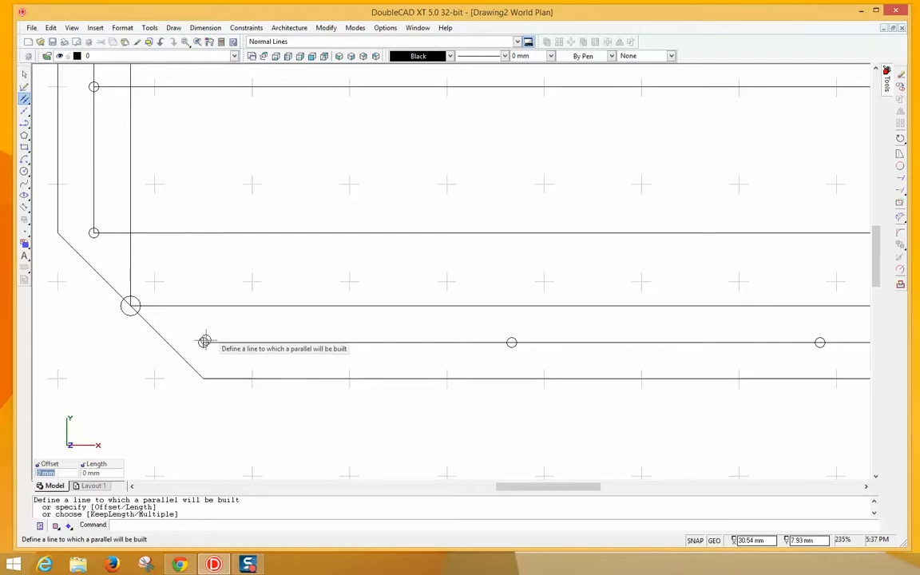
left_click(205, 342)
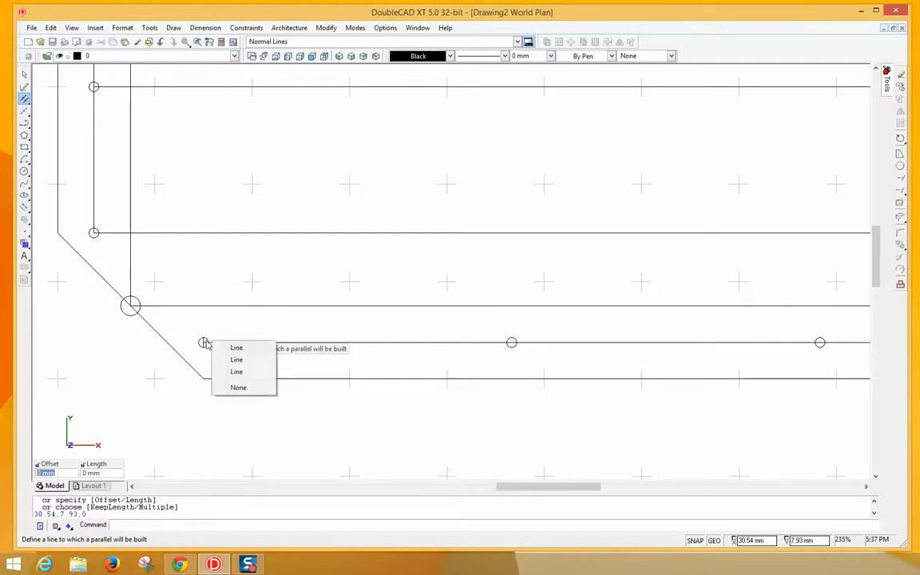
left_click(244, 366)
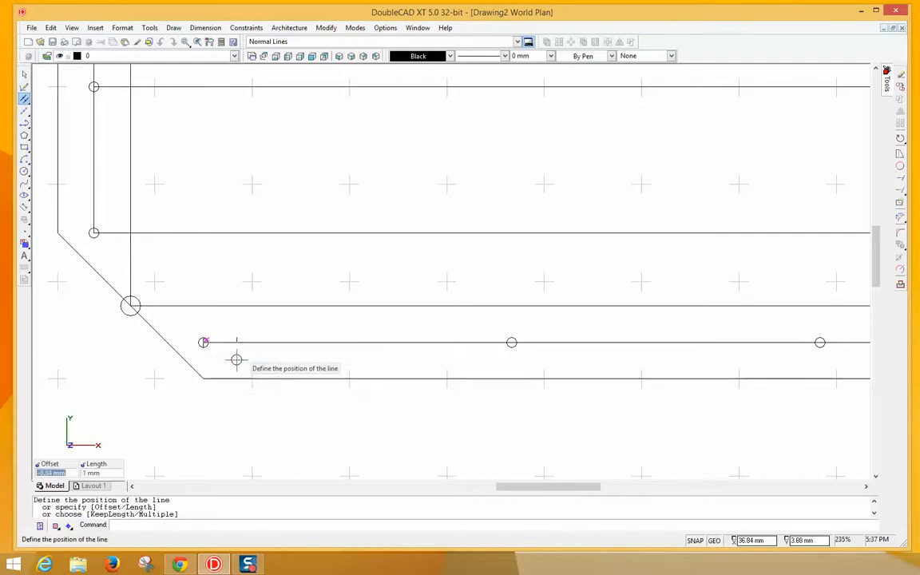
left_click(510, 342)
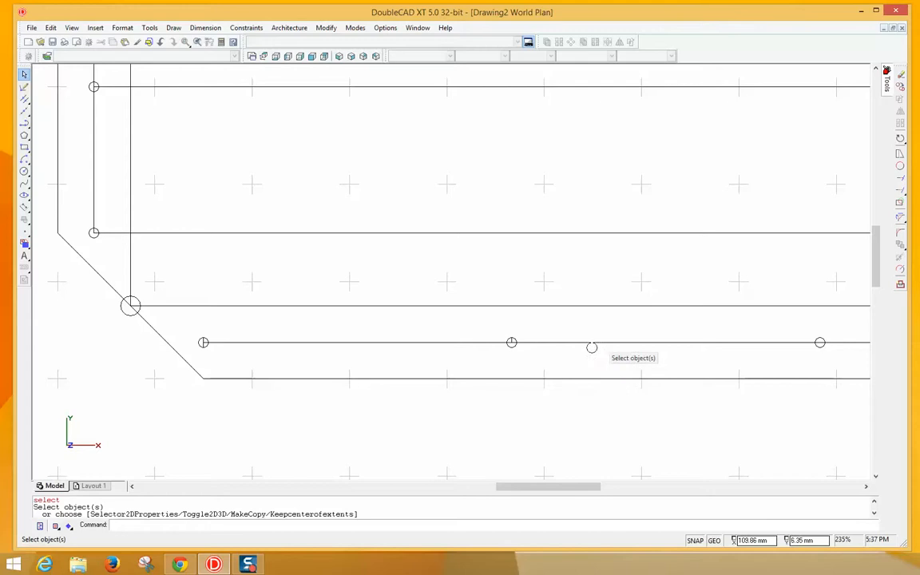
right_click(512, 343)
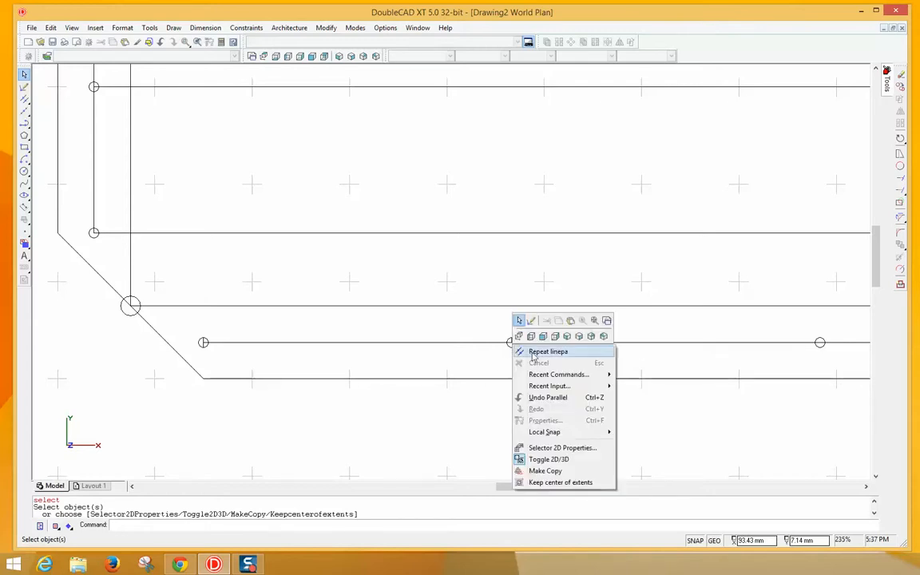
- Begin another parallel line, using the hole-row line as the reference
left_click(520, 352)
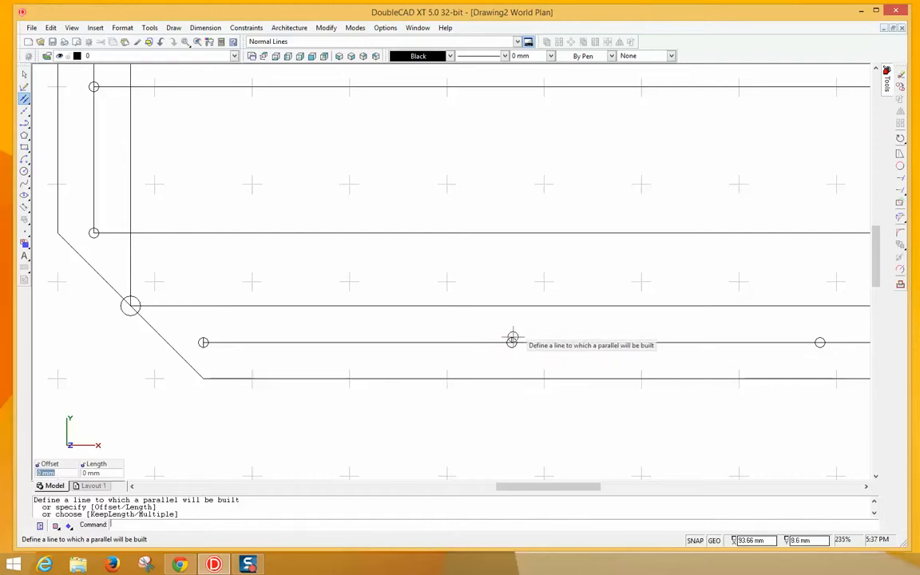
left_click(512, 340)
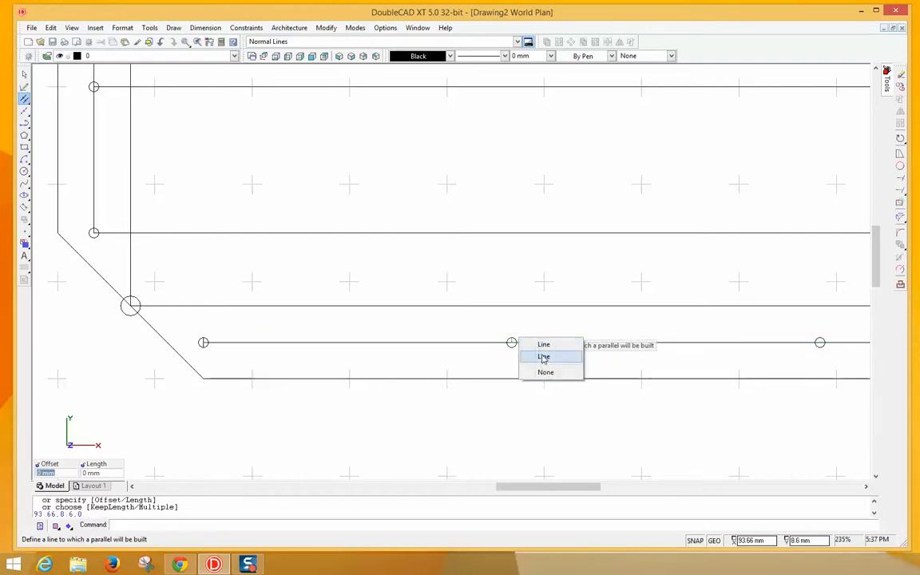
left_click(543, 357)
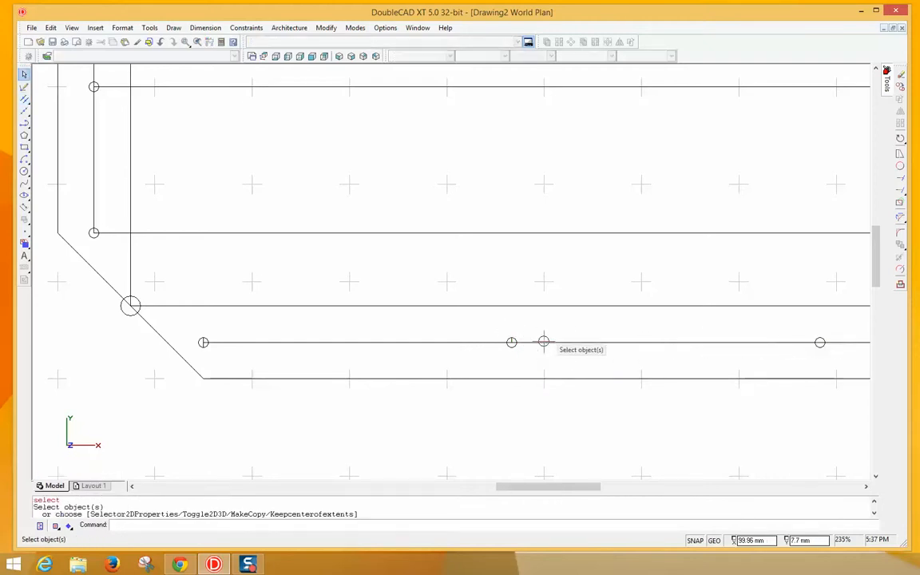
- Get rid of the stray short line segment left beside the hole circle
scroll(543, 341, "up", 5)
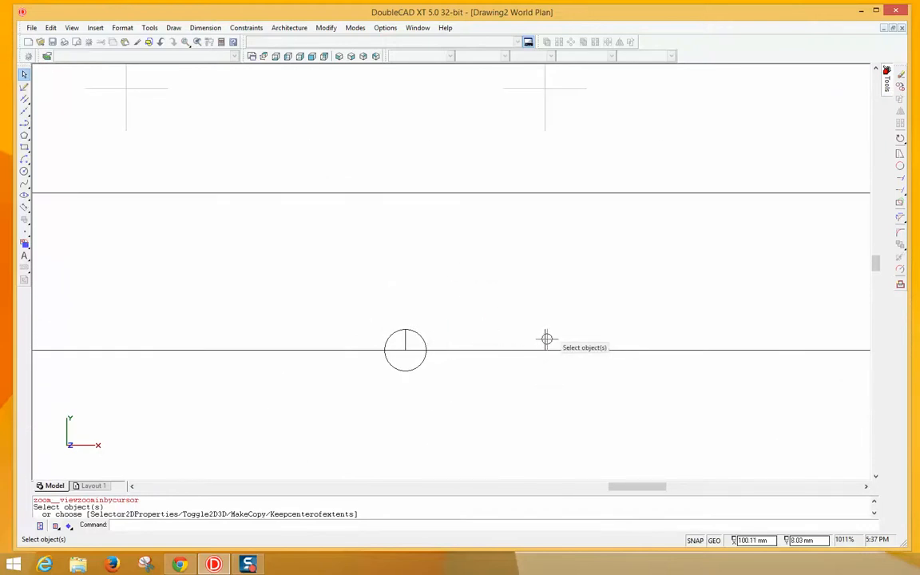
left_click(547, 339)
key("Escape")
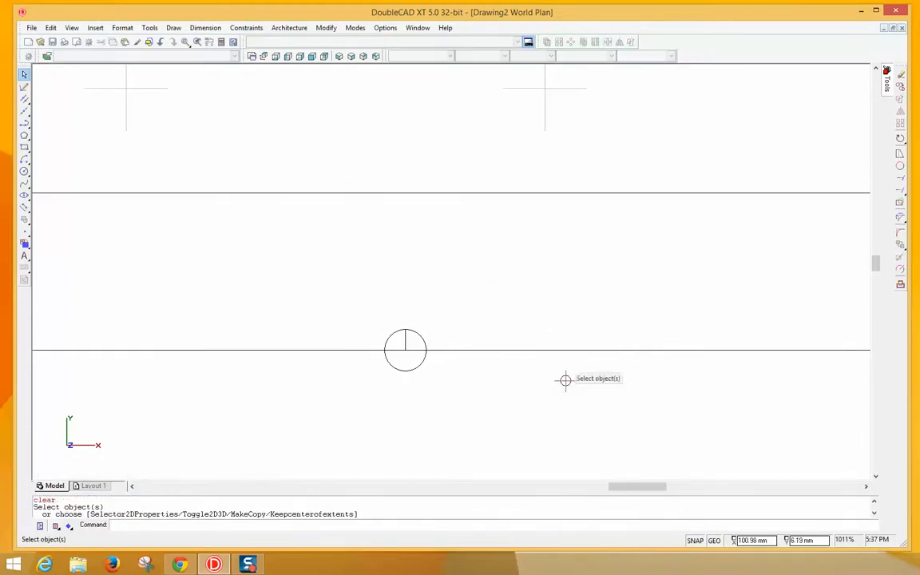
mouse_move(632, 497)
left_mouse_down()
mouse_move(653, 485)
mouse_move(756, 481)
mouse_move(730, 479)
left_mouse_up()
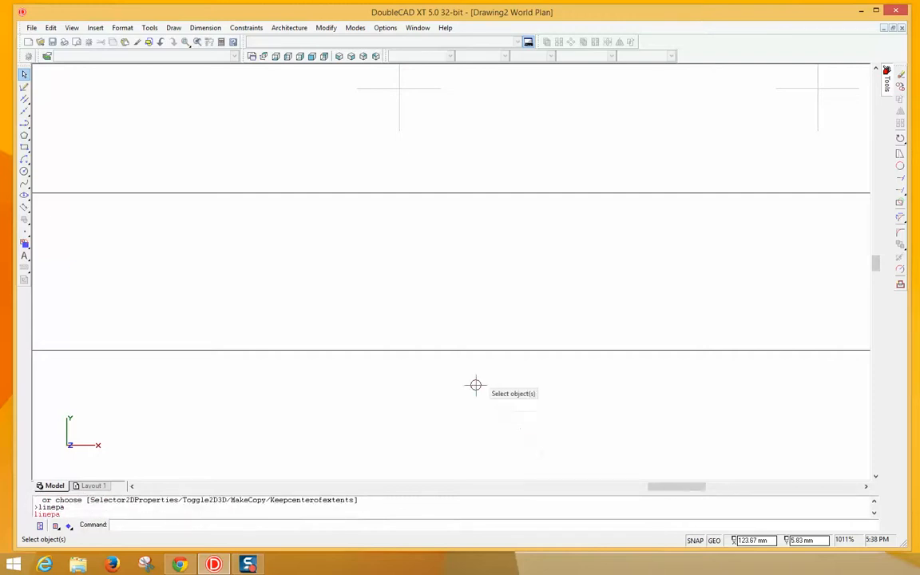
scroll(476, 386, "up", 1)
scroll(476, 386, "down", 5)
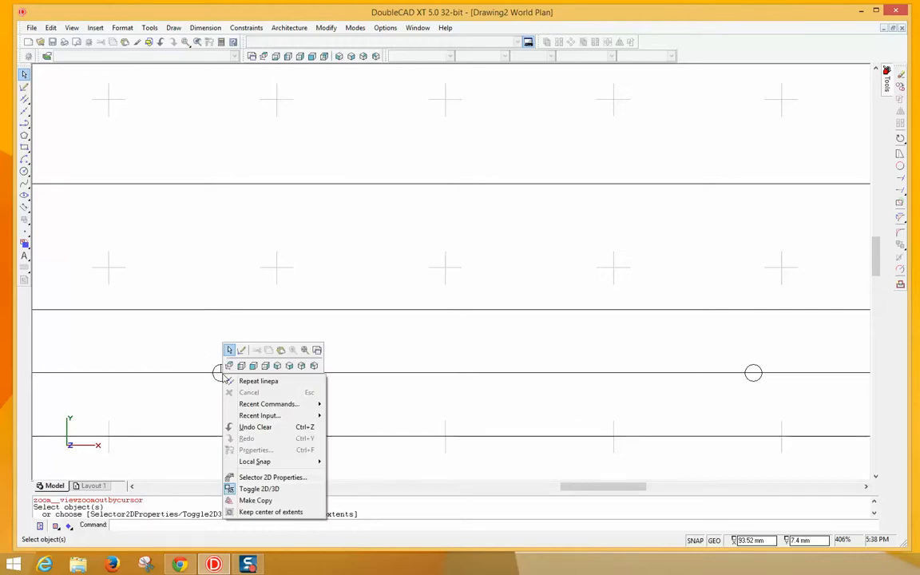
- Draw a parallel segment along the hole row from the left circle to the next hole
left_click(230, 381)
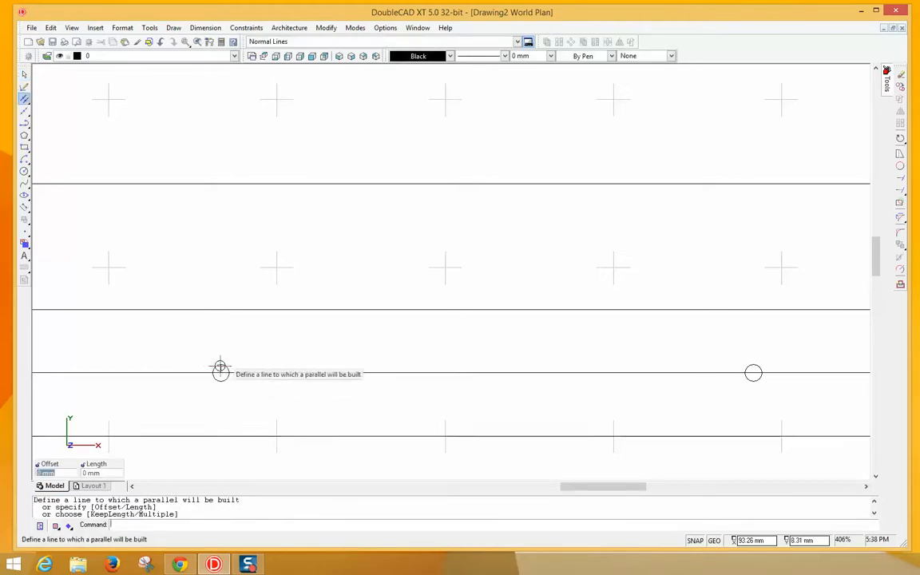
left_click(221, 372)
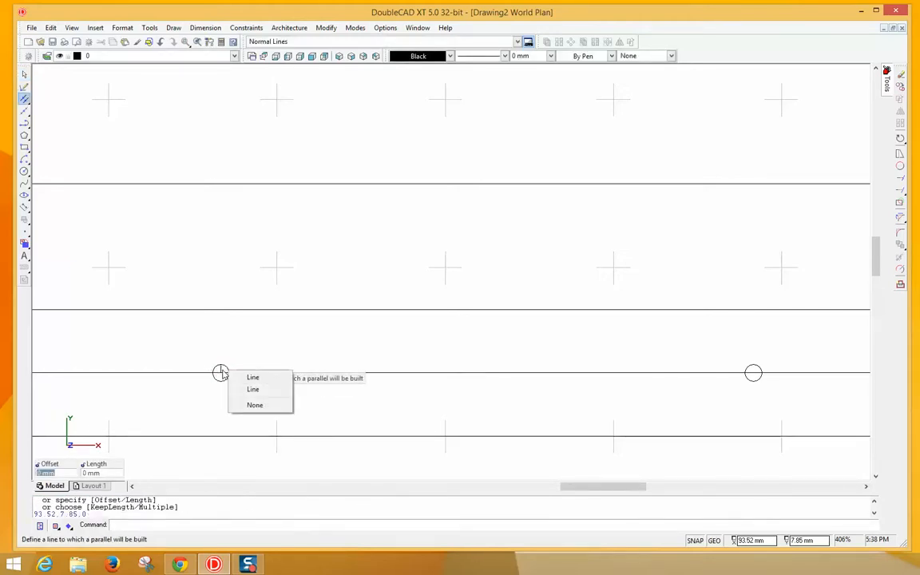
left_click(260, 389)
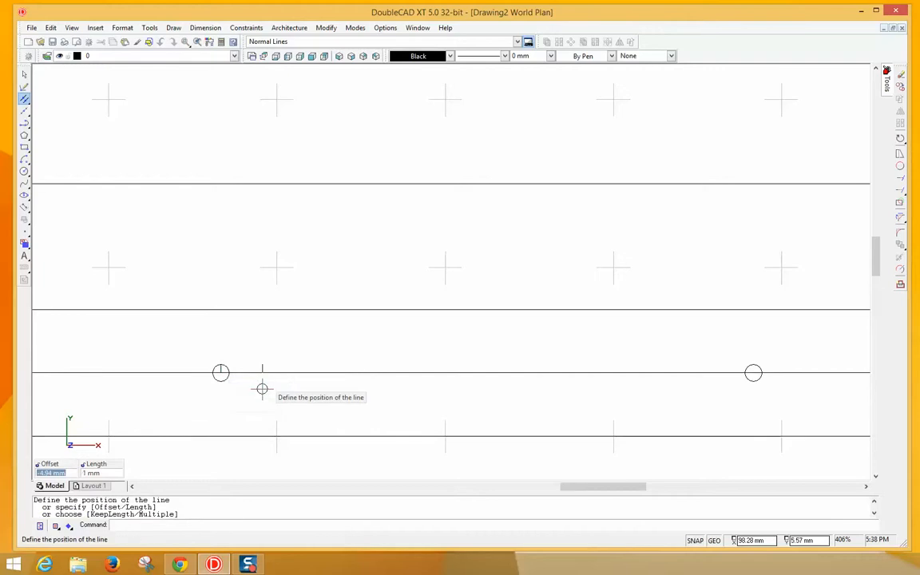
left_click(754, 372)
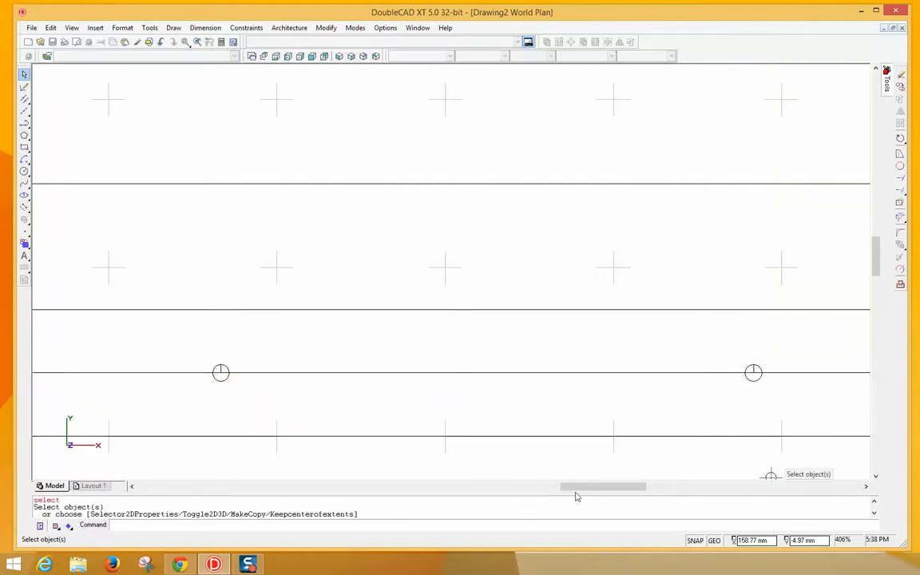
mouse_move(577, 489)
left_mouse_down()
mouse_move(723, 473)
mouse_move(704, 471)
left_mouse_up()
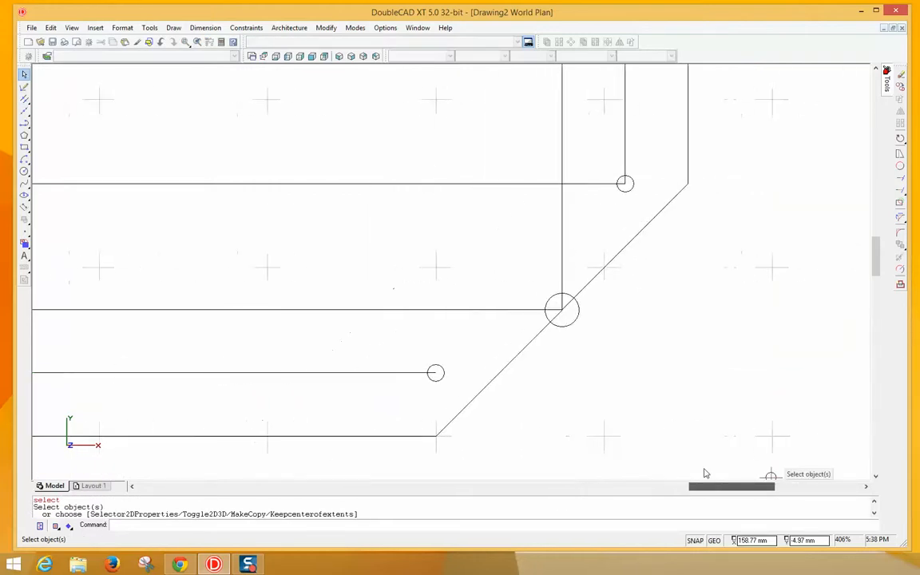
left_click(605, 488)
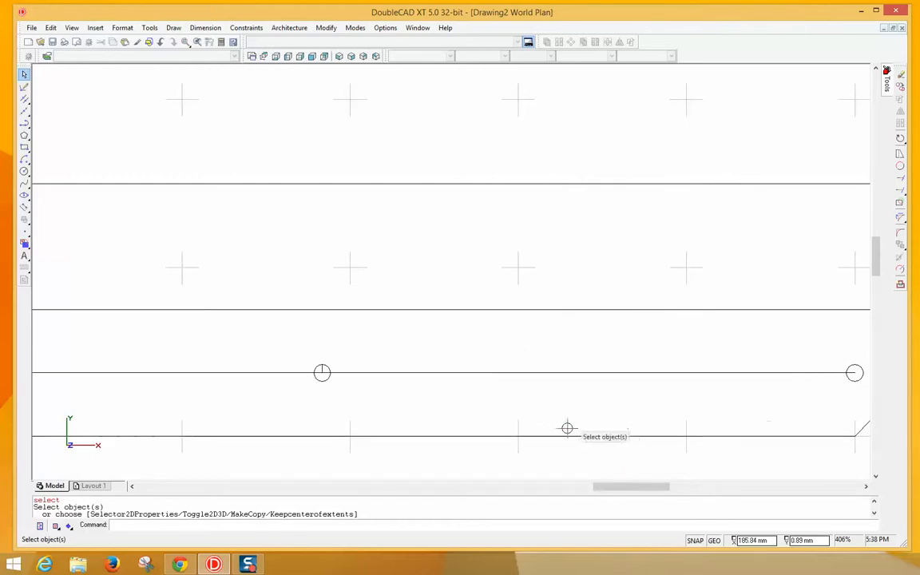
- Add another parallel segment along the hole row out to the far-right hole
right_click(317, 368)
left_click(329, 374)
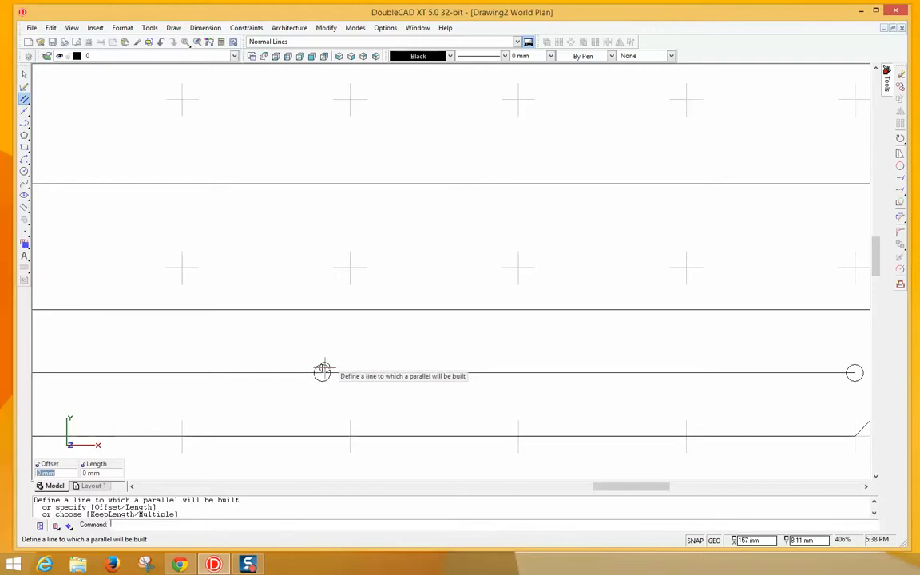
left_click(321, 373)
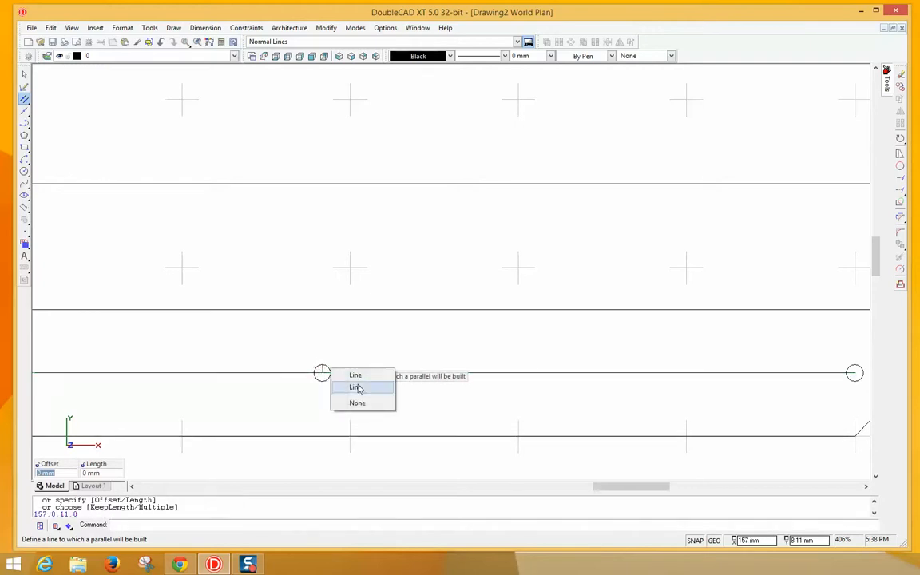
left_click(355, 387)
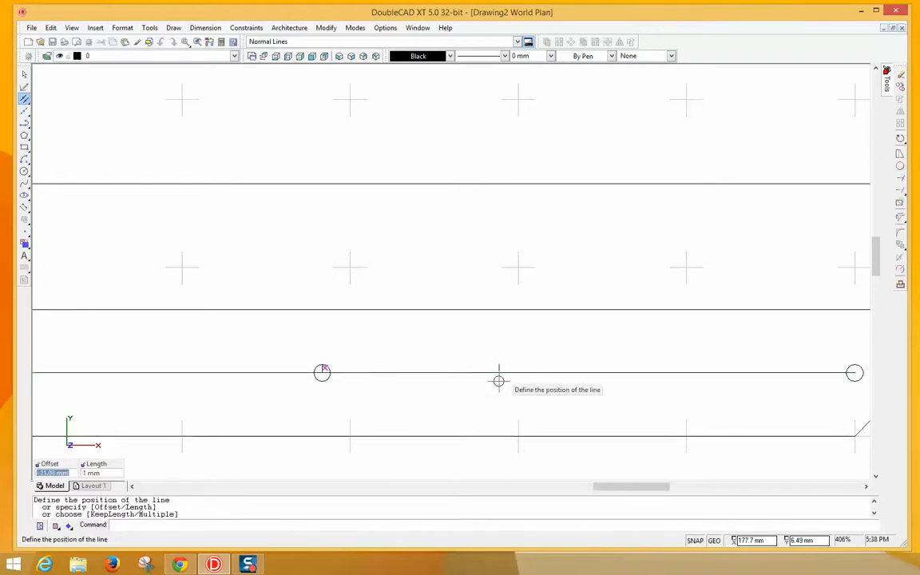
left_click(855, 372)
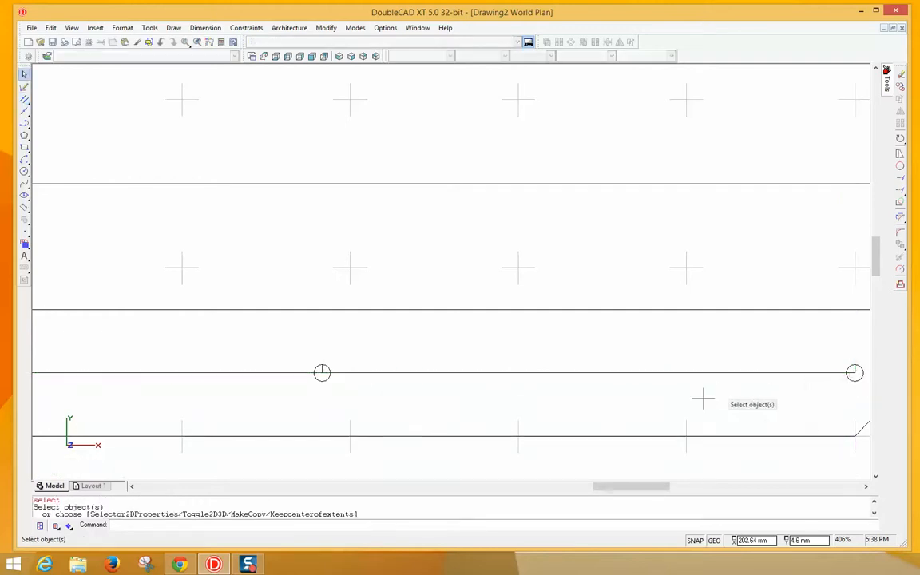
scroll(527, 257, "down", 5)
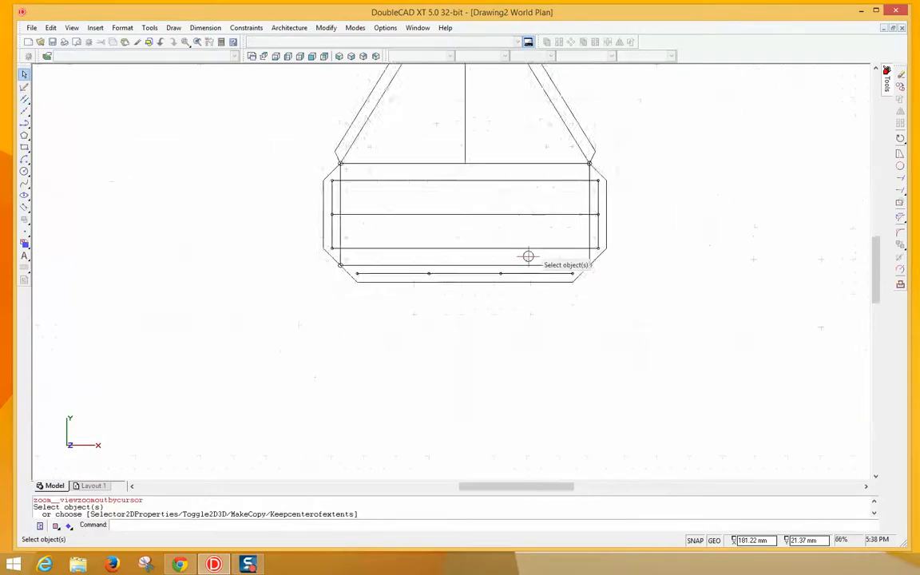
scroll(528, 257, "down", 2)
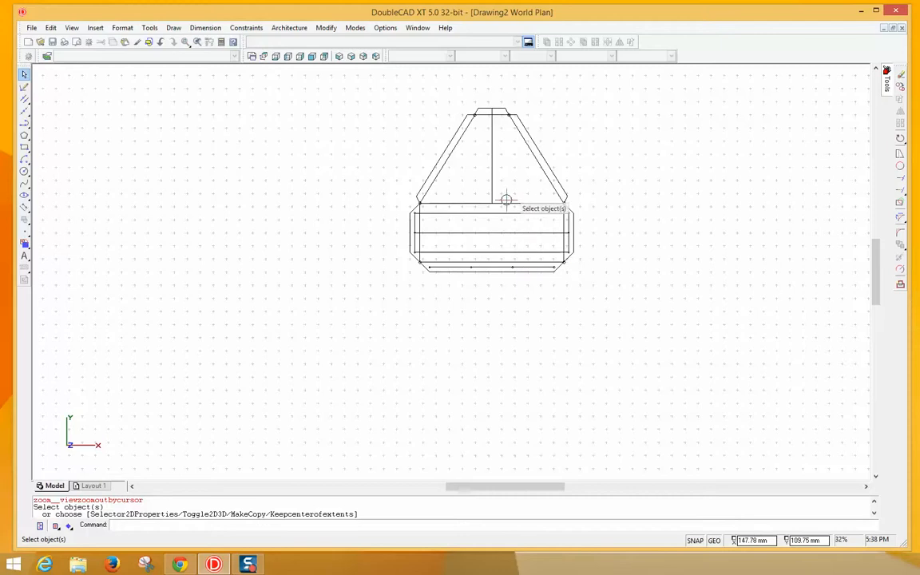
scroll(506, 199, "up", 3)
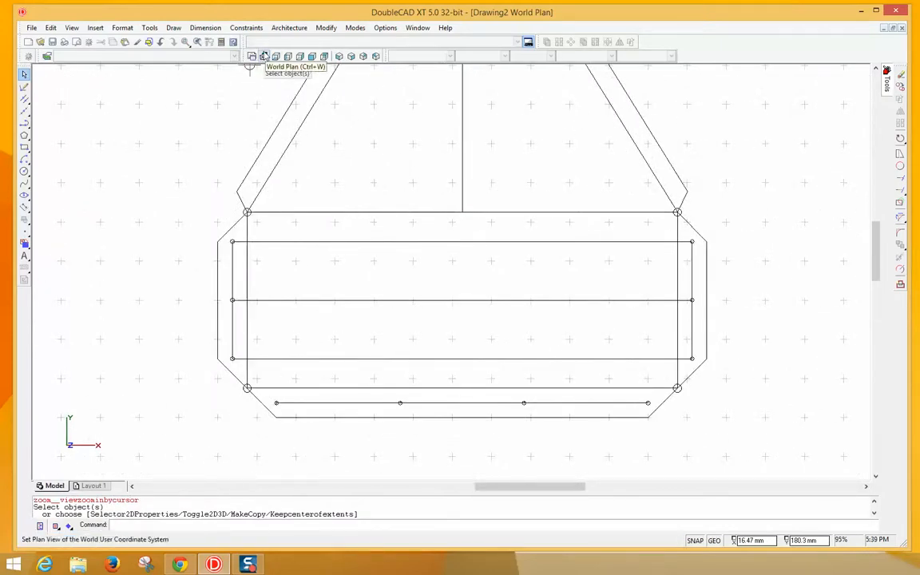
left_click(265, 56)
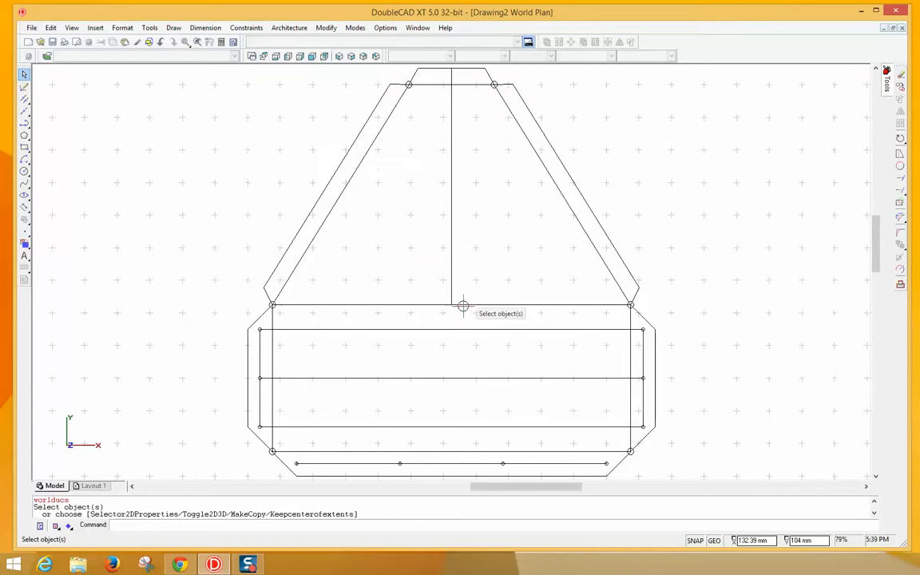
scroll(461, 375, "up", 2)
scroll(462, 375, "down", 3)
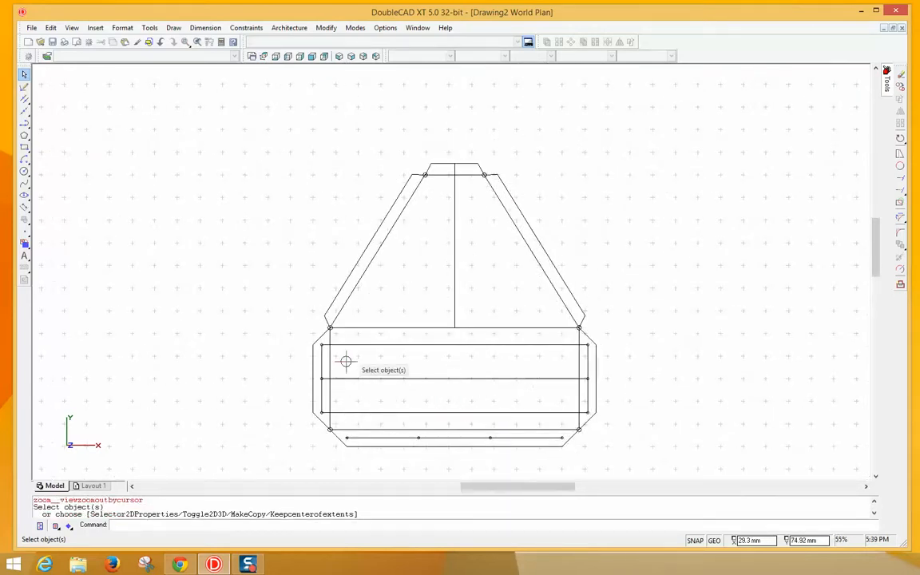
scroll(346, 362, "up", 4)
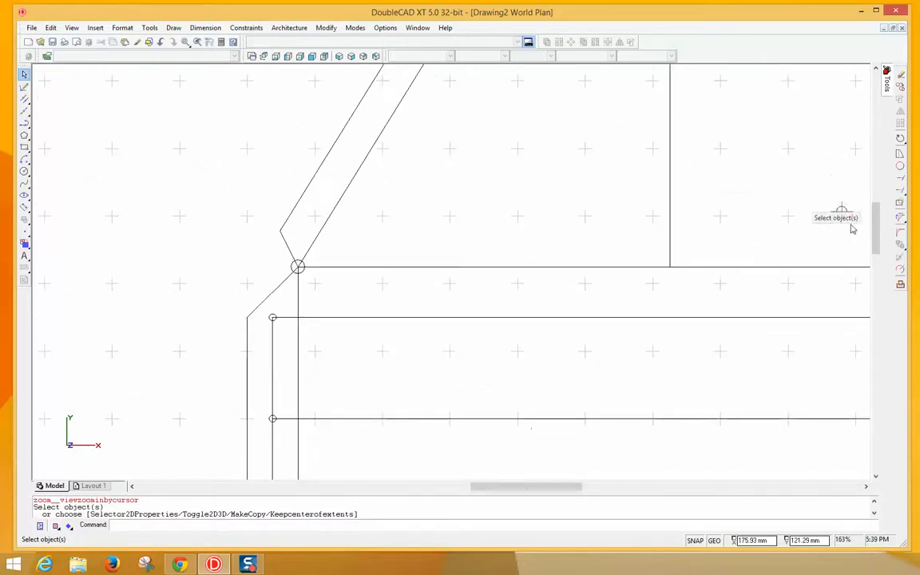
left_click_drag(876, 237, 879, 284)
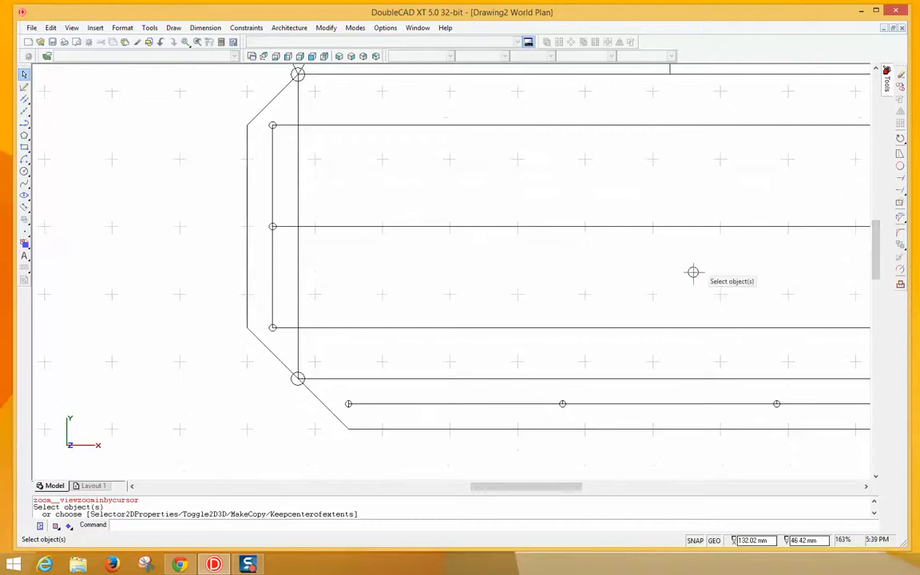
mouse_move(513, 490)
left_mouse_down()
mouse_move(533, 479)
mouse_move(525, 476)
mouse_move(576, 476)
left_mouse_up()
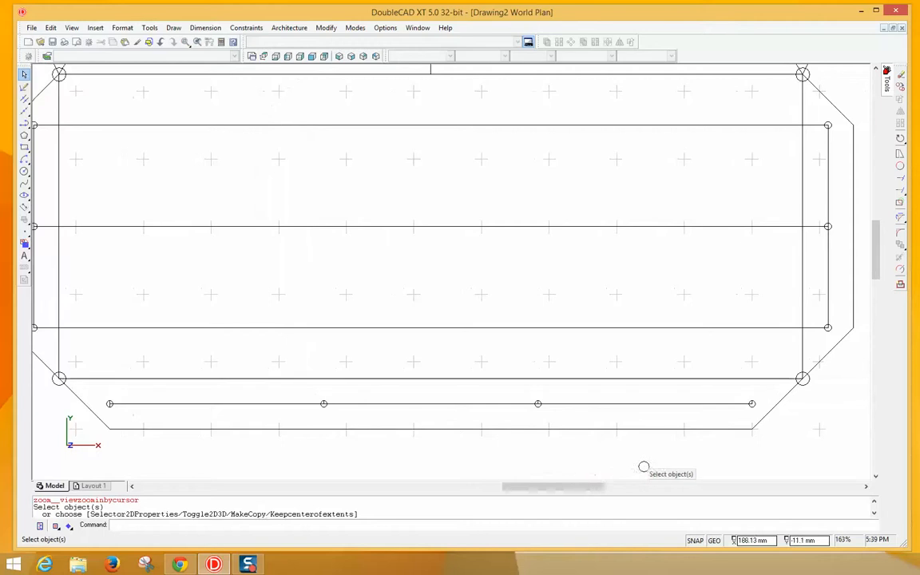
left_click(133, 486)
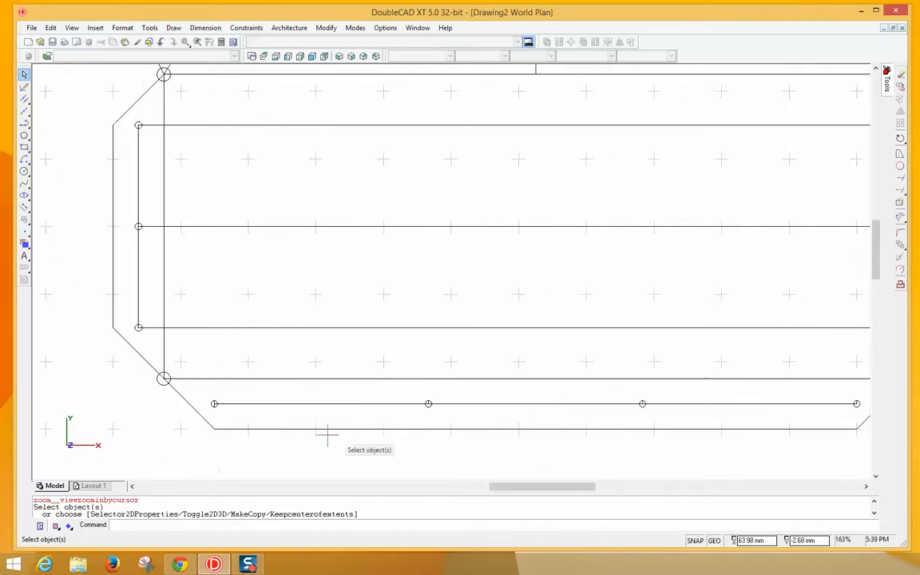
scroll(382, 365, "down", 1)
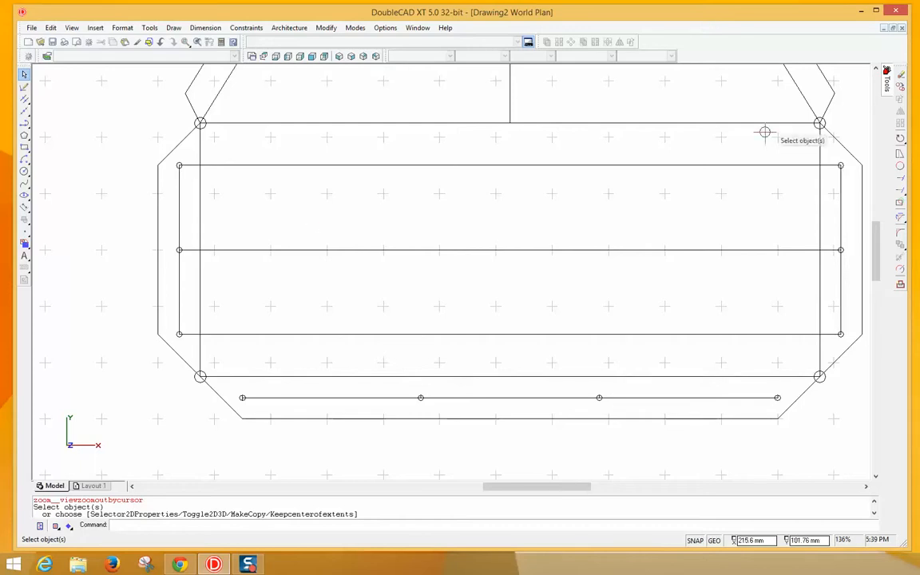
- Start Trim and pick the right-side hole circles, top to bottom, as cutting edges
left_click(899, 178)
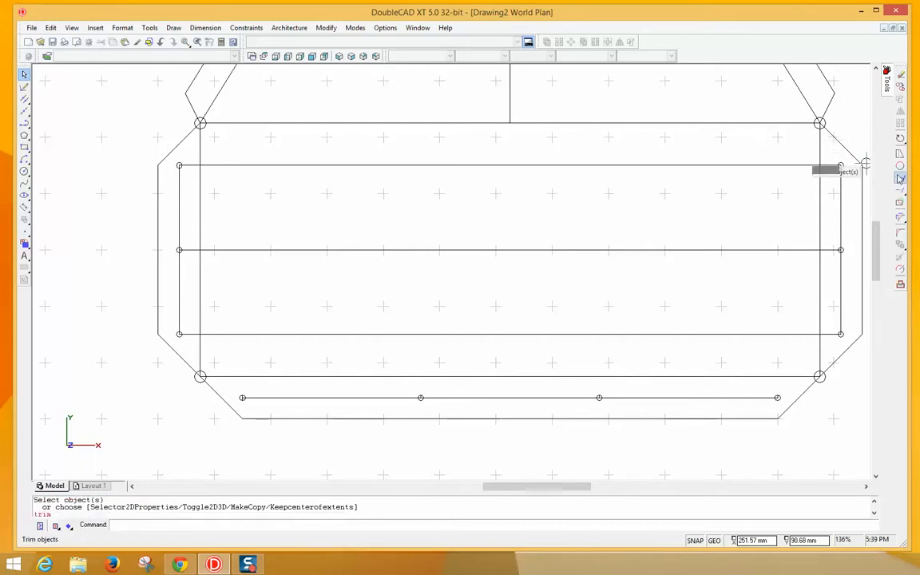
left_click(841, 167)
key("Escape")
left_click(692, 217)
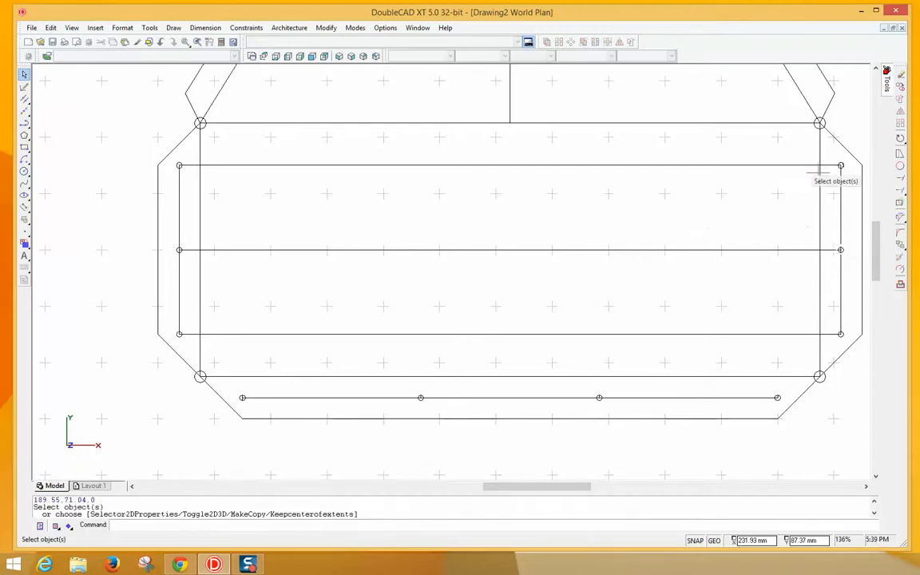
left_click(903, 186)
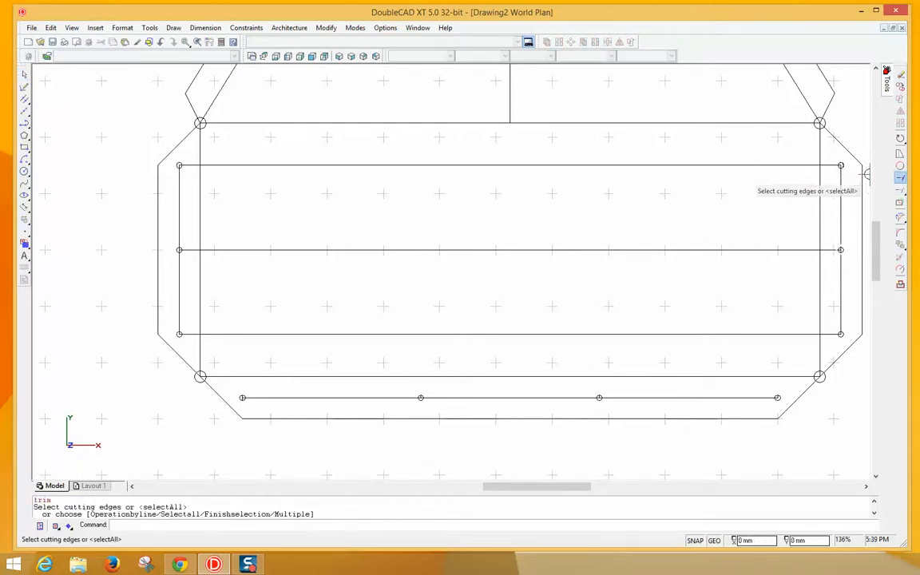
mouse_move(842, 168)
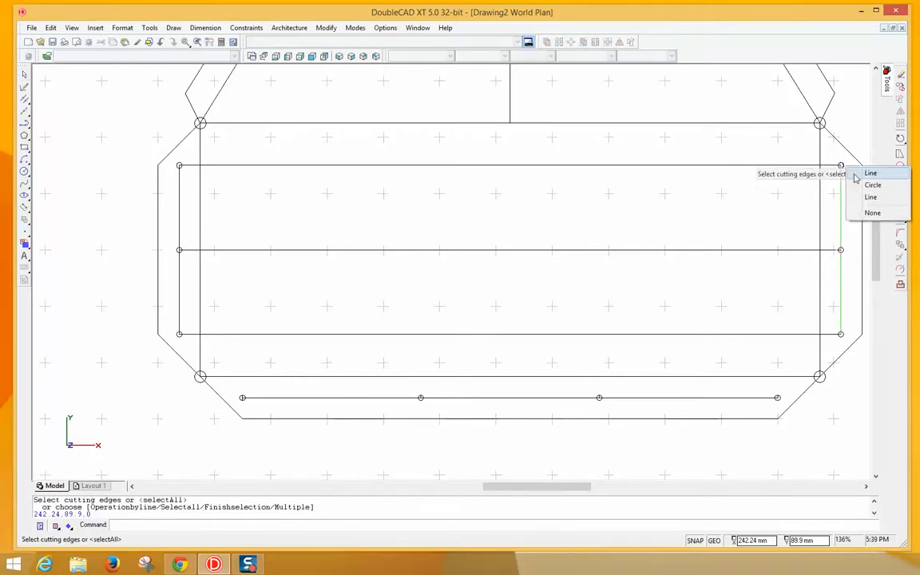
left_click(882, 191)
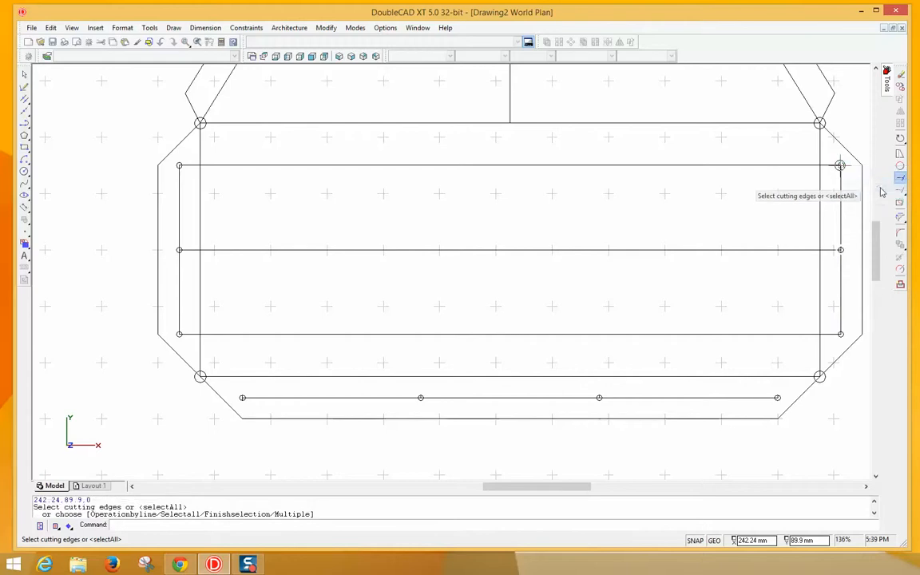
left_click(841, 249)
left_click(873, 269)
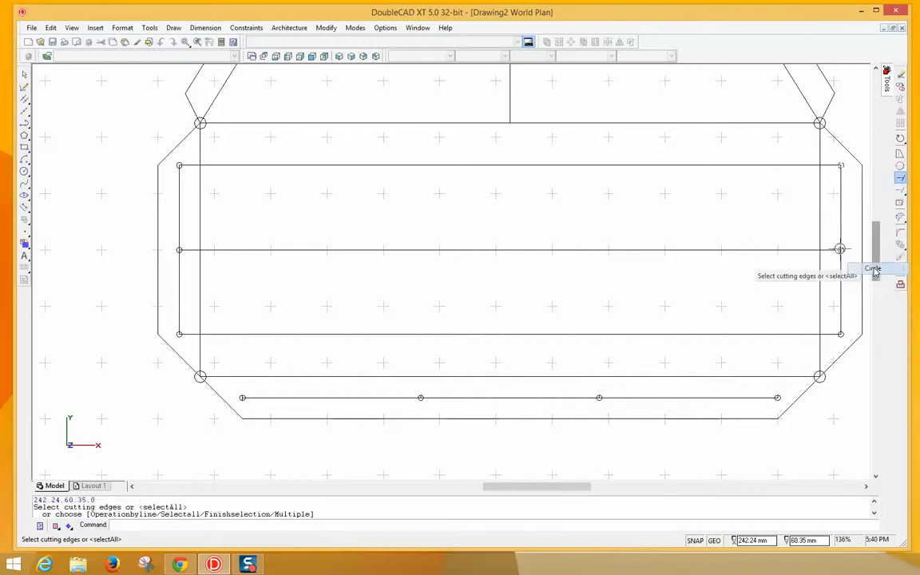
left_click(841, 334)
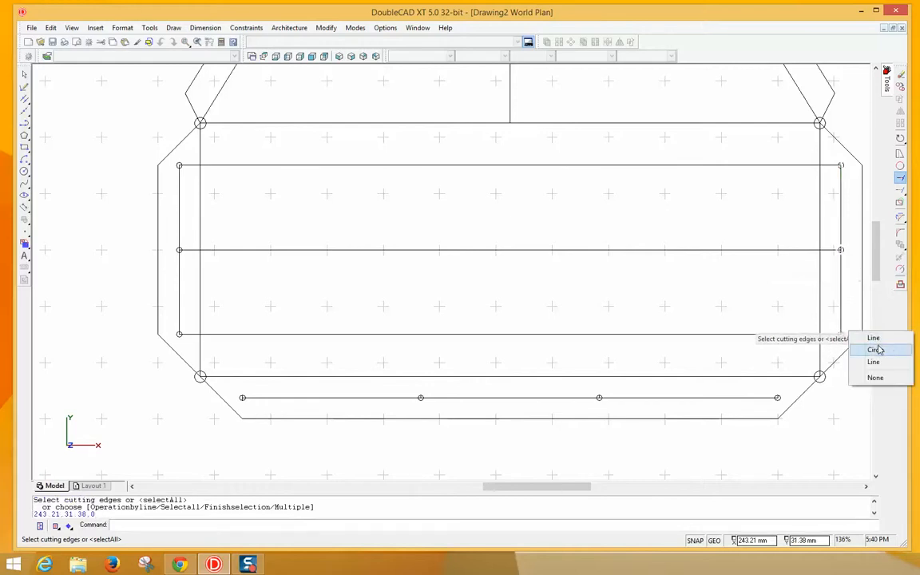
left_click(876, 350)
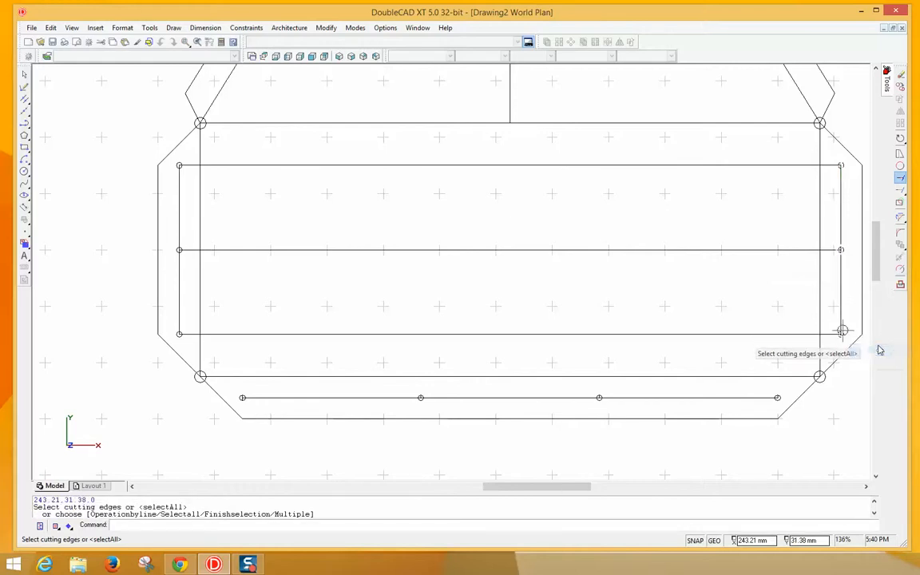
left_click(776, 398)
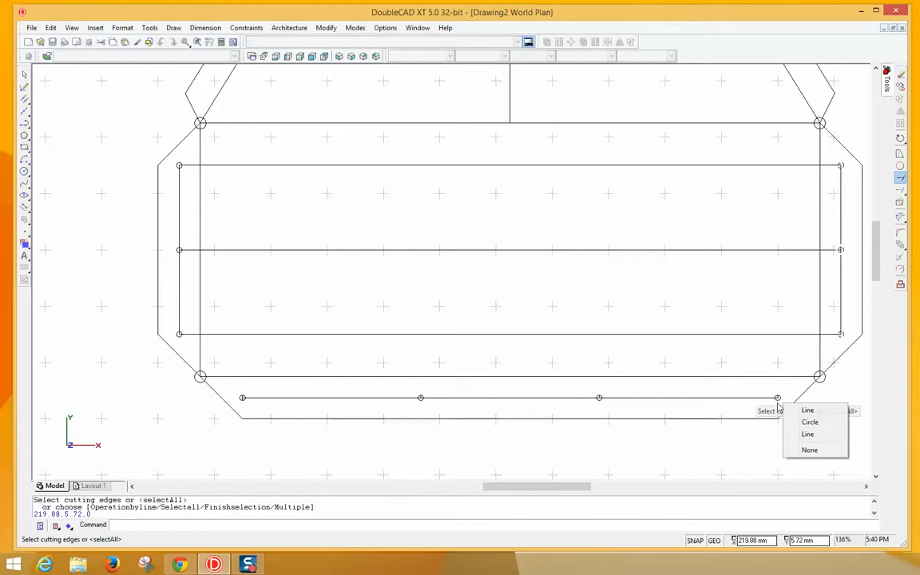
left_click(815, 425)
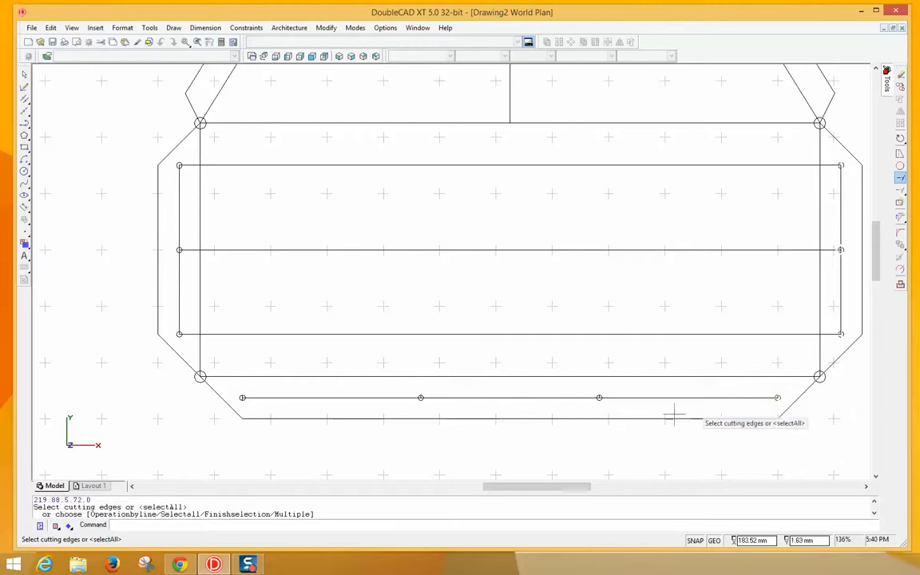
- Add the three bottom-row holes plus the lower-left and middle-left holes as cutting edges
left_click(600, 398)
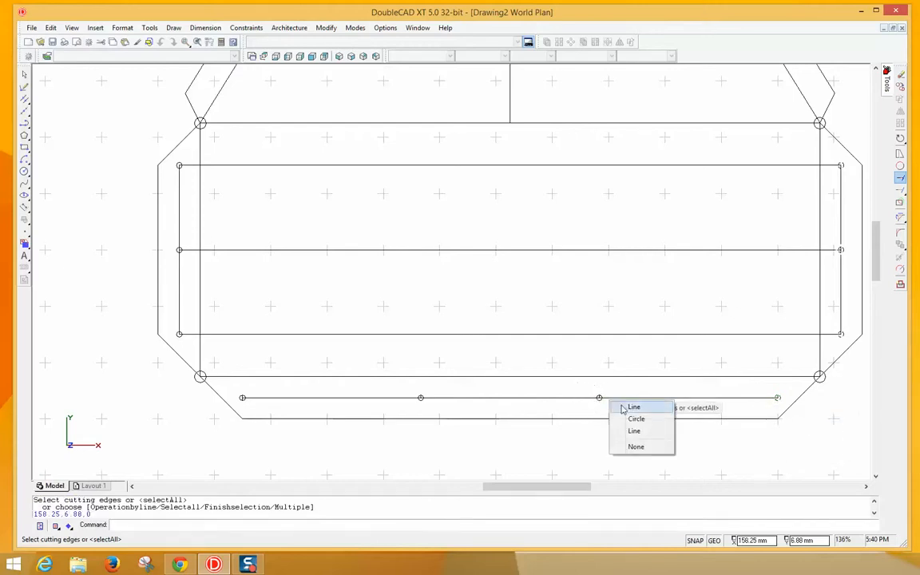
left_click(636, 419)
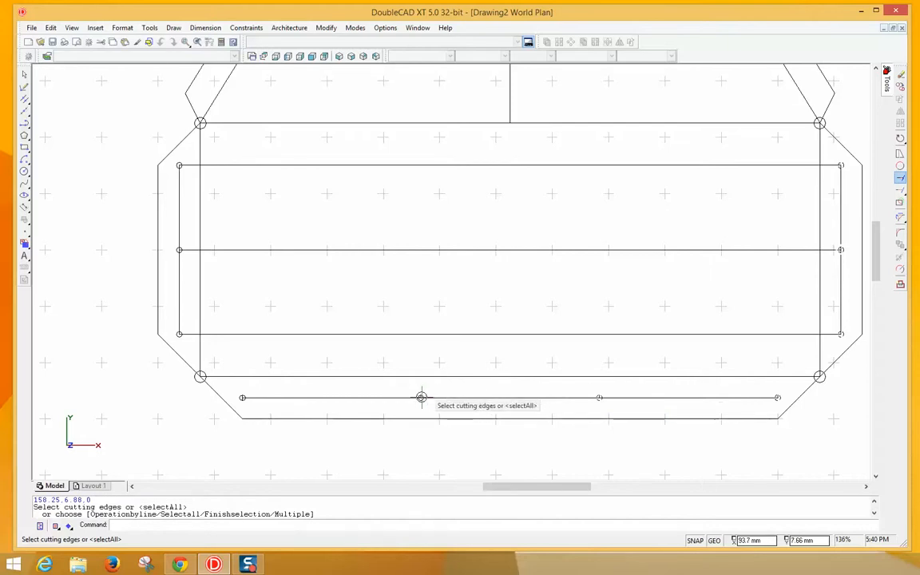
left_click(422, 398)
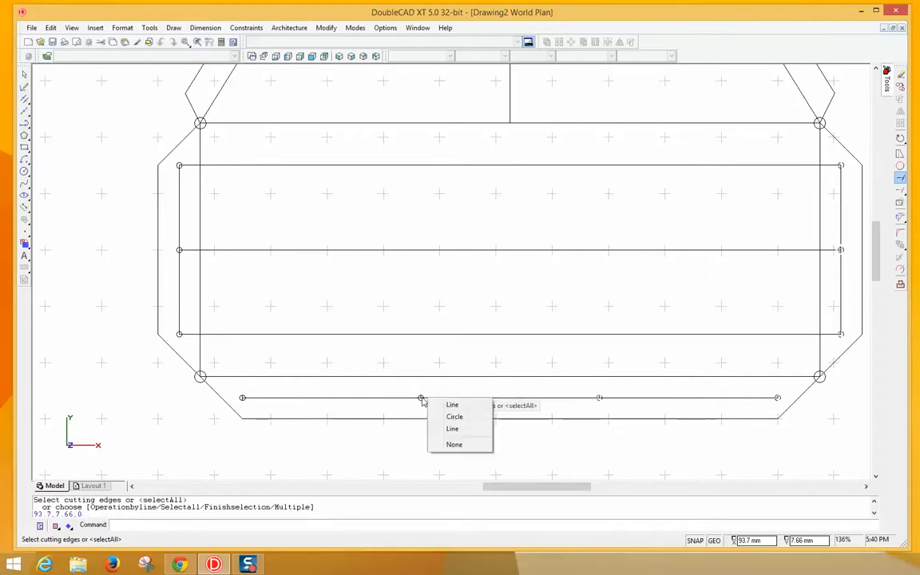
left_click(452, 416)
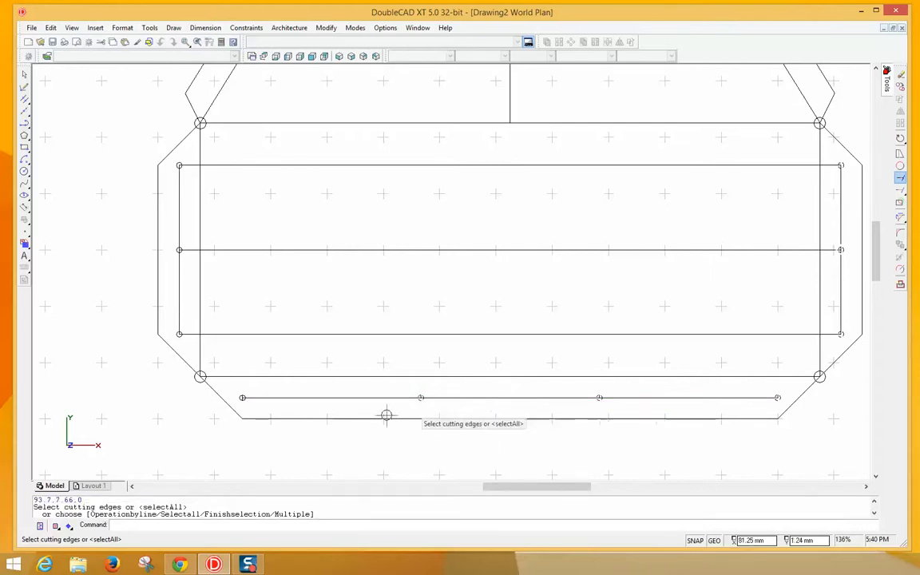
left_click(244, 399)
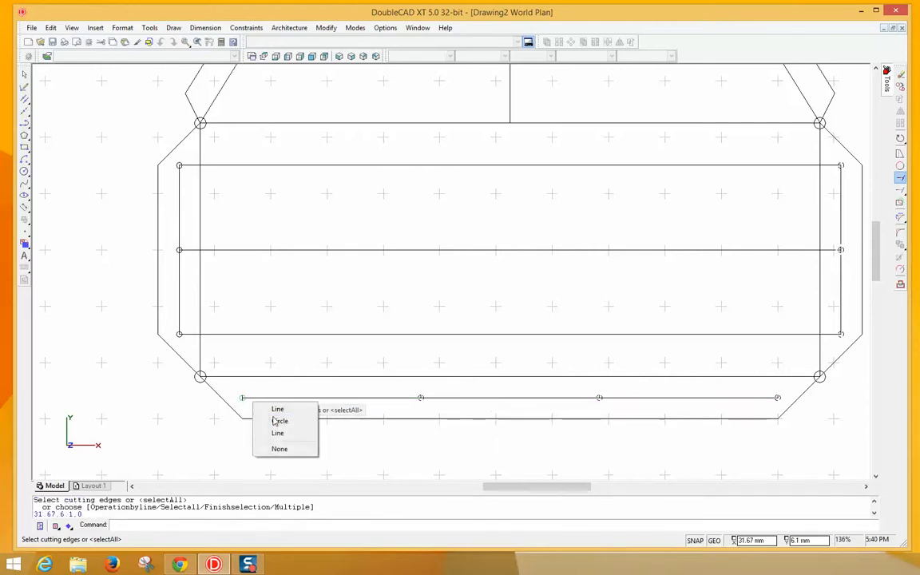
left_click(274, 421)
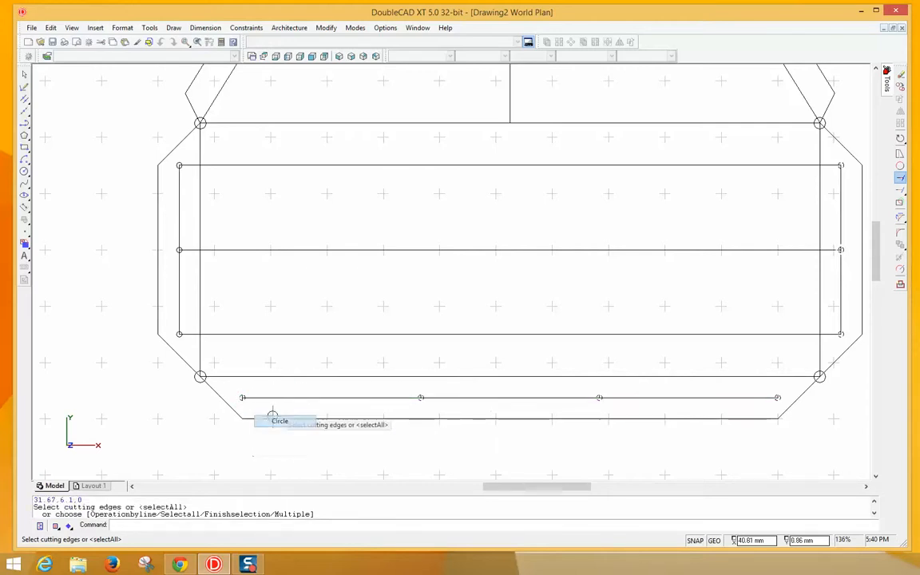
left_click(179, 335)
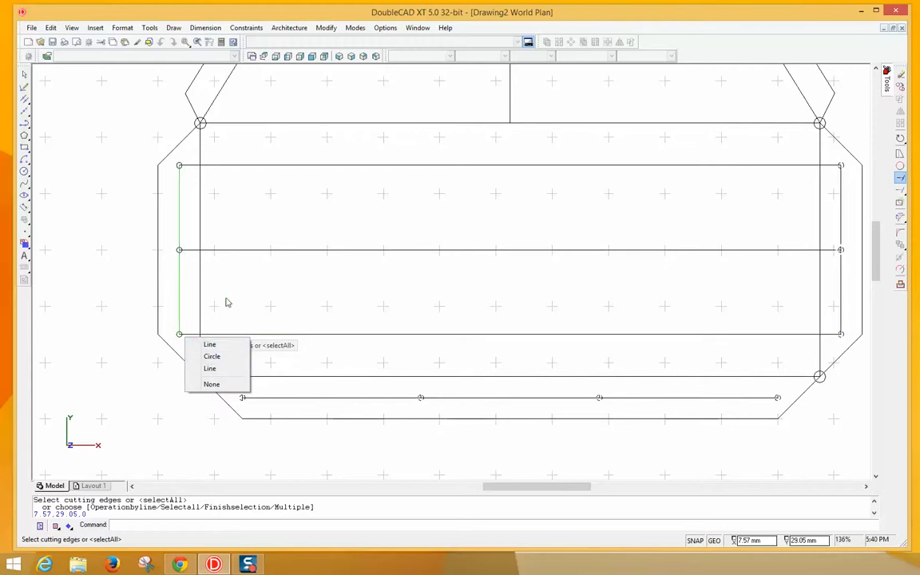
left_click(224, 356)
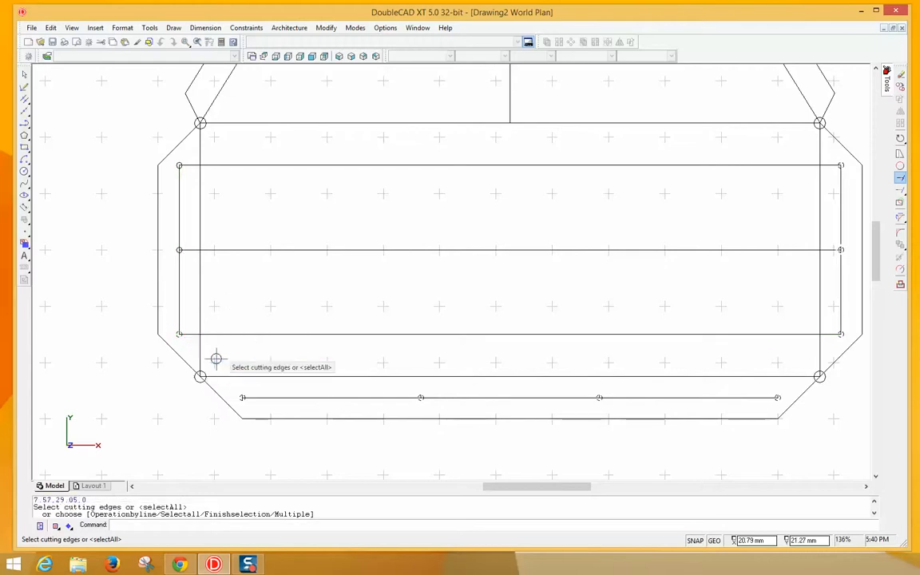
left_click(178, 246)
left_click(209, 265)
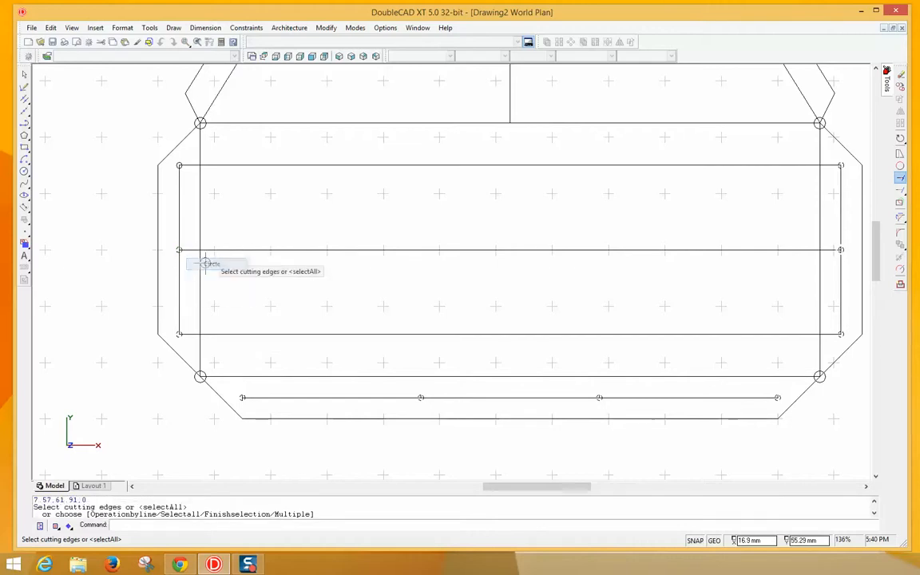
- Add the top-left hole circle as the final cutting edge
right_click(180, 164)
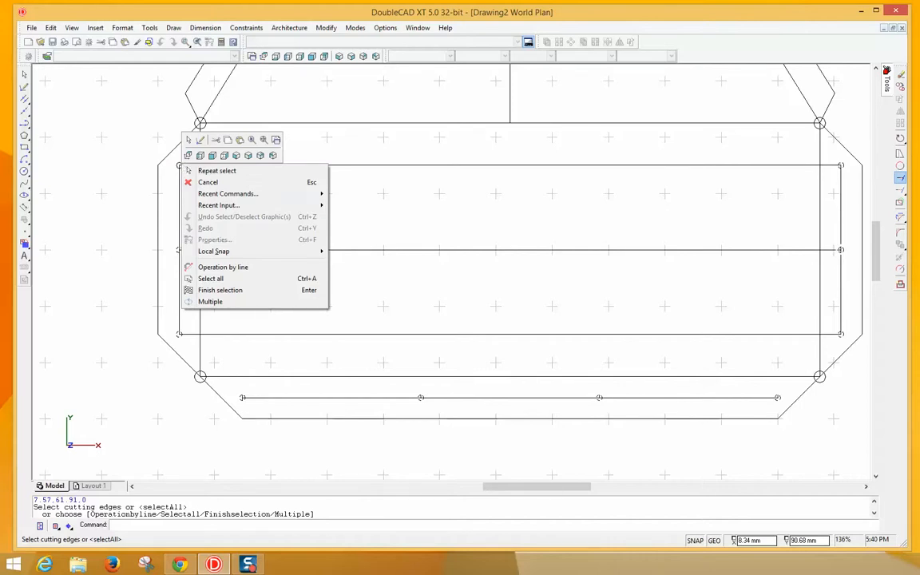
left_click(370, 234)
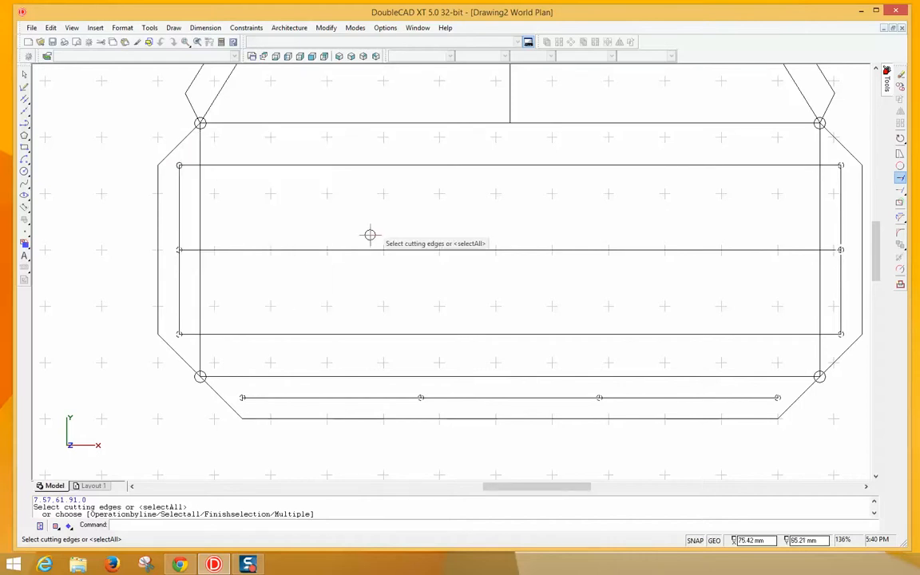
left_click(182, 166)
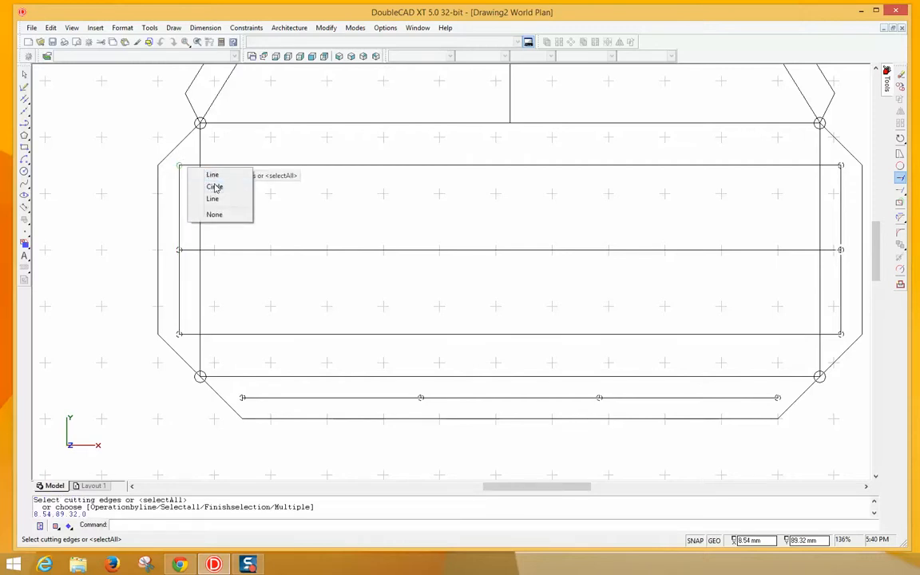
left_click(214, 187)
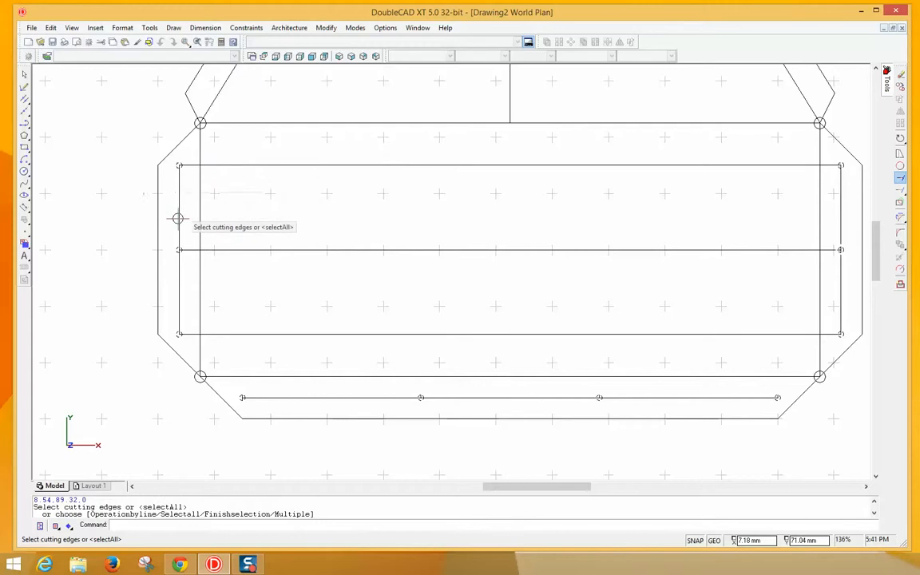
- Trim the top, middle and lower guide lines between the hole circles
key("Return")
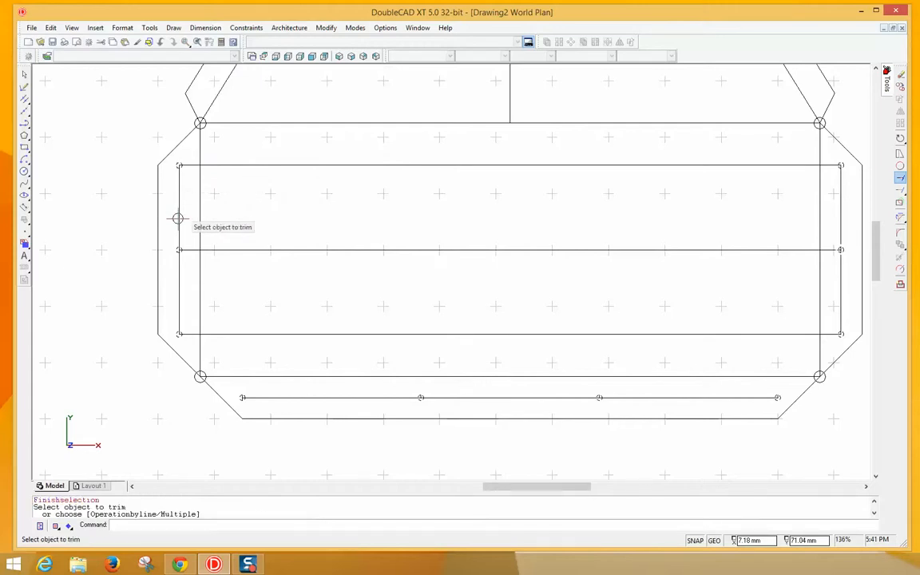
left_click(248, 165)
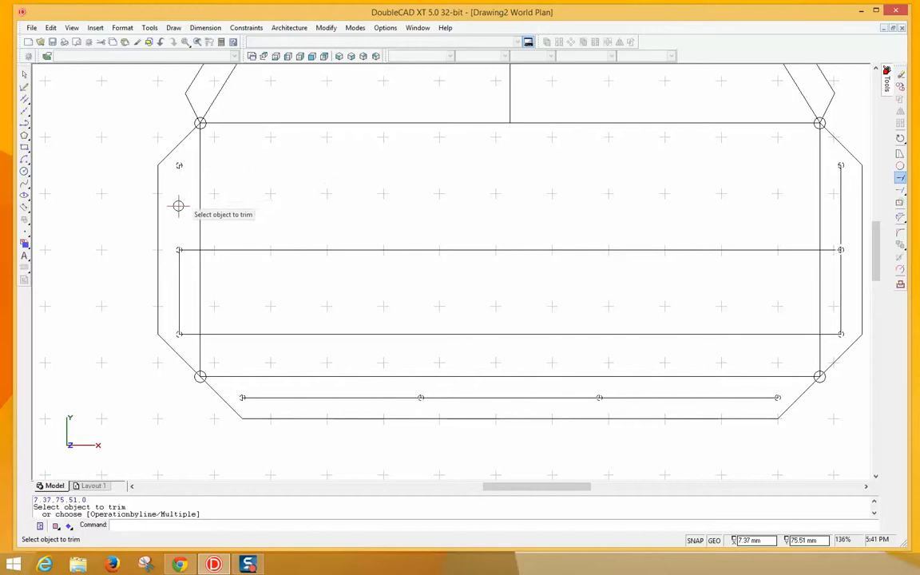
left_click(247, 250)
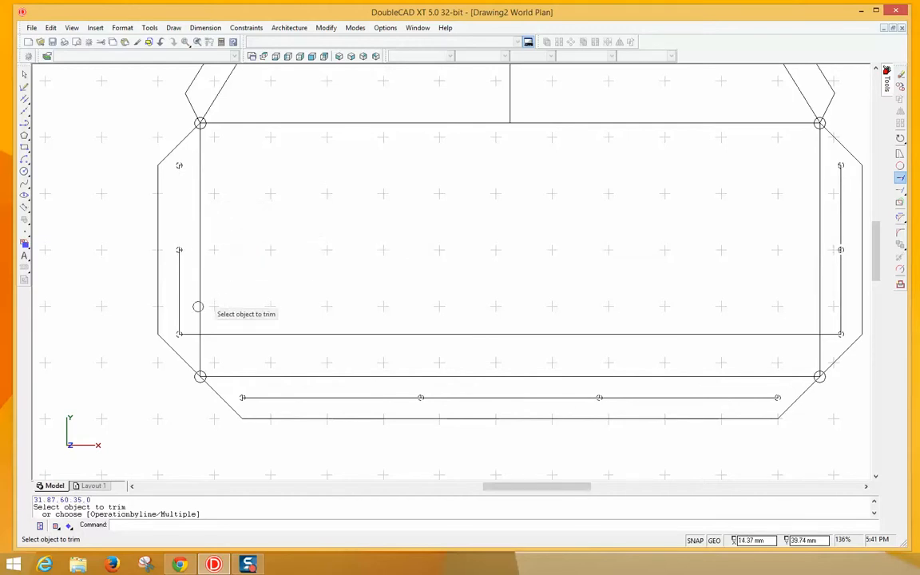
left_click(242, 332)
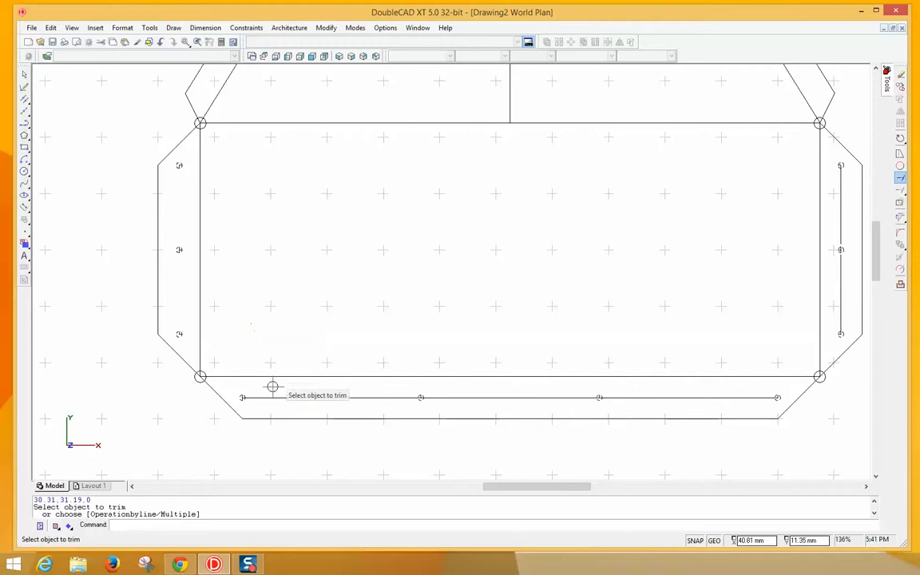
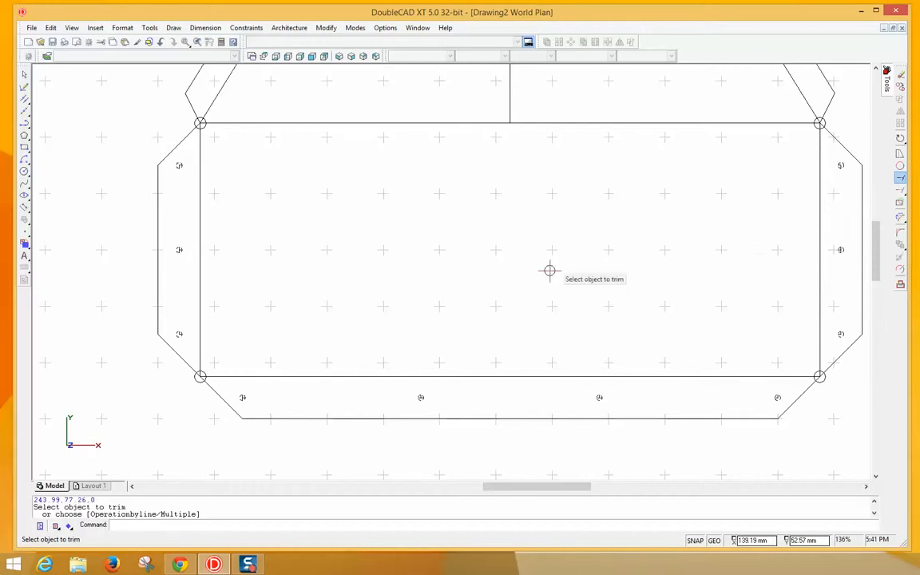
- Return to plan view and zoom out so the whole trapezoidal frame and chamfered base show
left_click(264, 56)
scroll(371, 209, "up", 2)
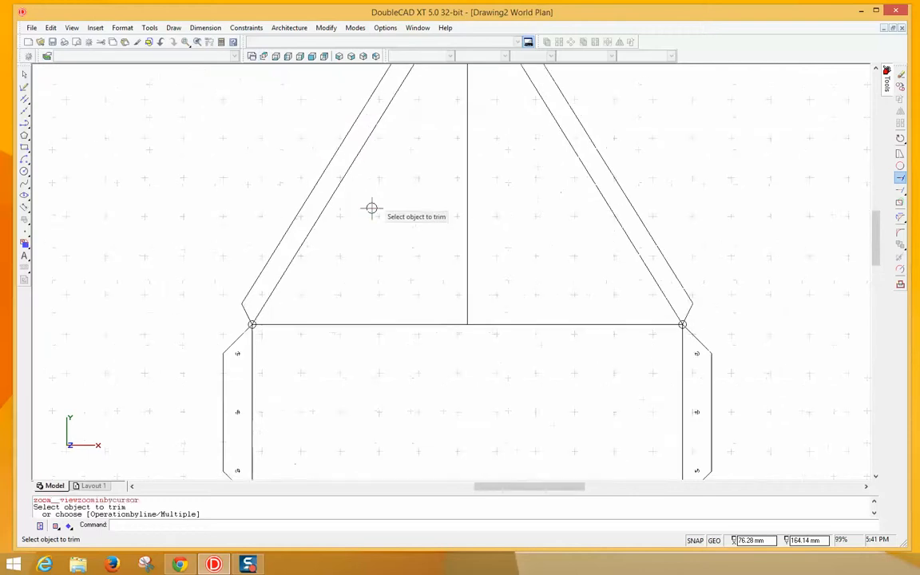
scroll(372, 208, "down", 2)
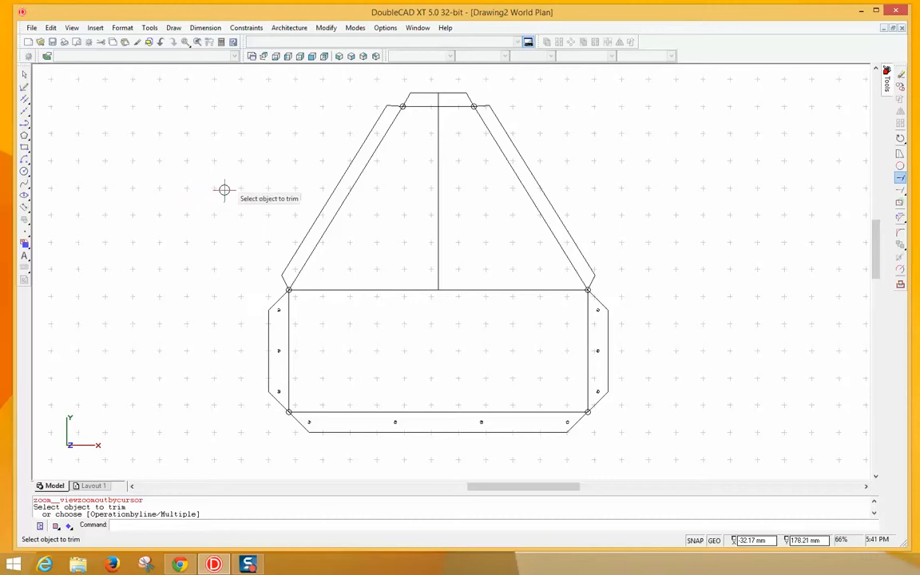
left_click(199, 29)
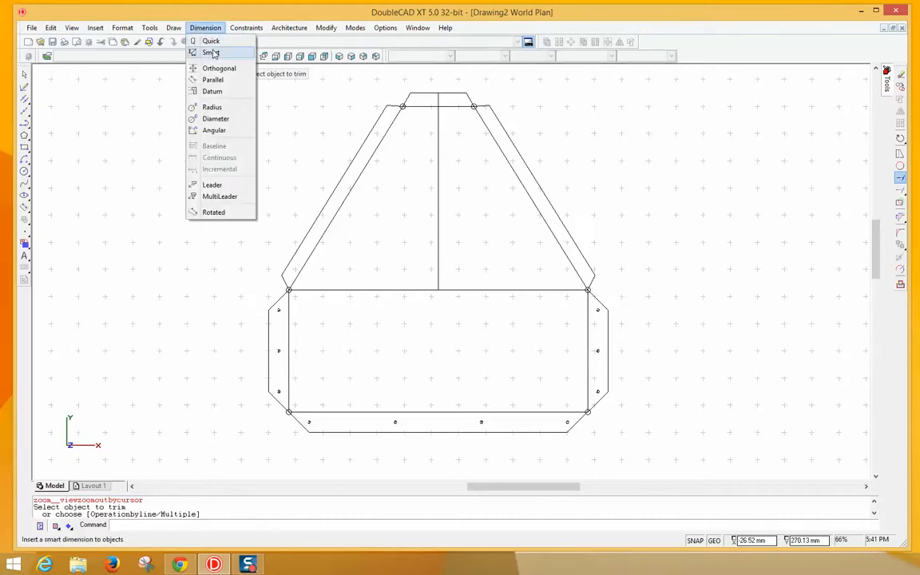
- Add smart dimensions: 220.00 mm base width, 145.00 mm centre-line panel height, 90.00 mm left base height
left_click(213, 52)
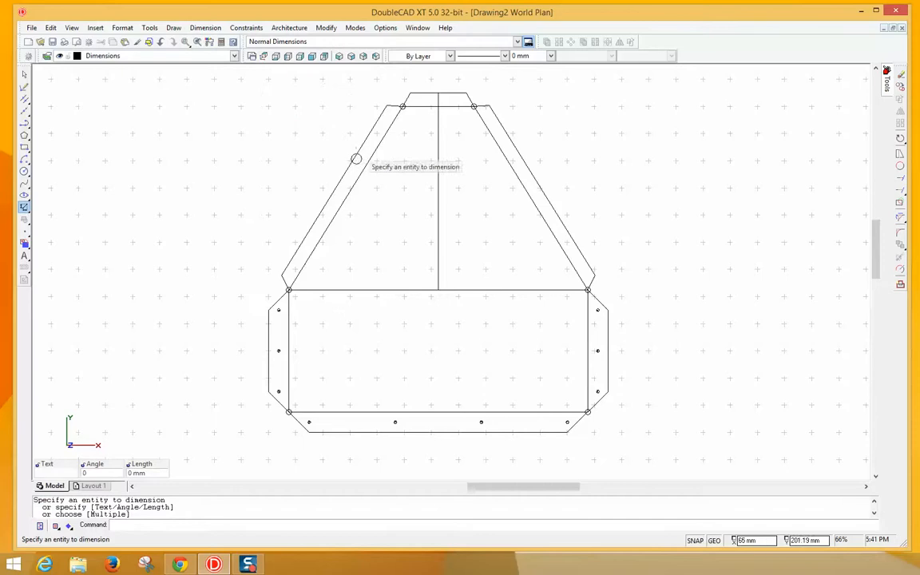
left_click(394, 291)
left_click(402, 319)
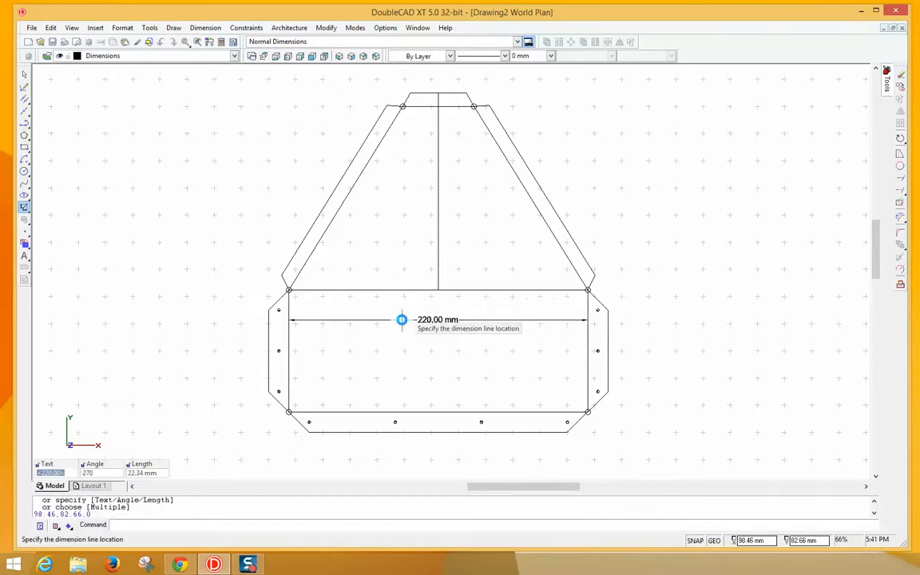
left_click(439, 239)
right_click(435, 226)
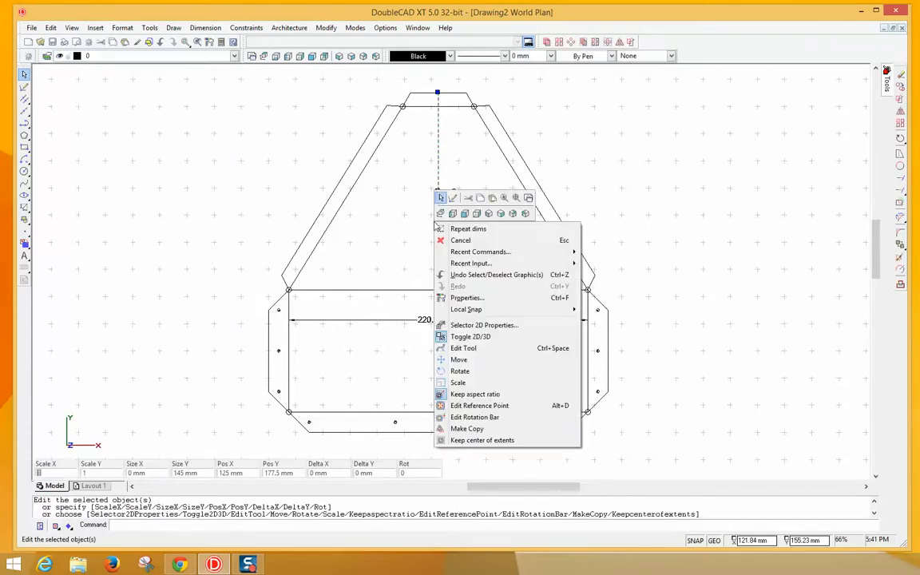
left_click(447, 229)
left_click(437, 213)
left_click(416, 216)
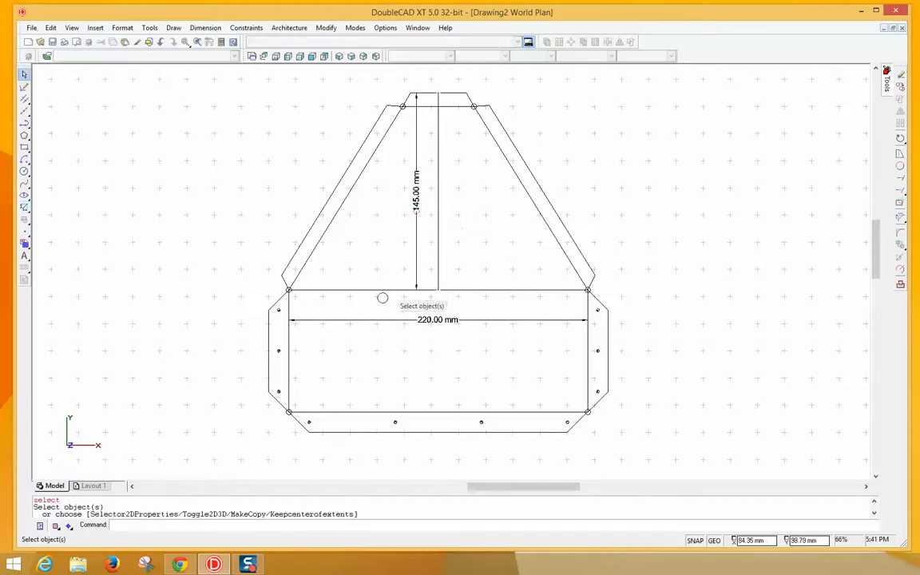
right_click(288, 363)
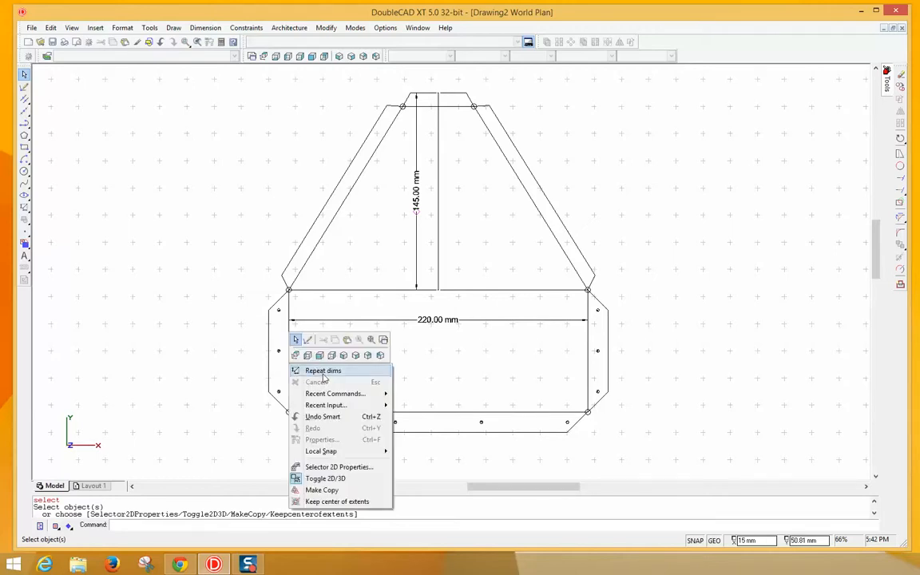
left_click(324, 374)
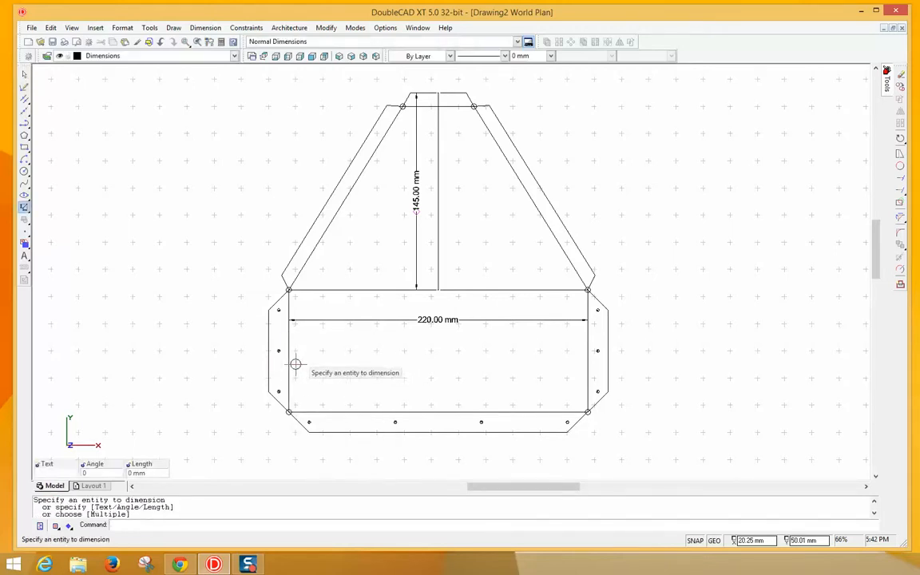
left_click(289, 365)
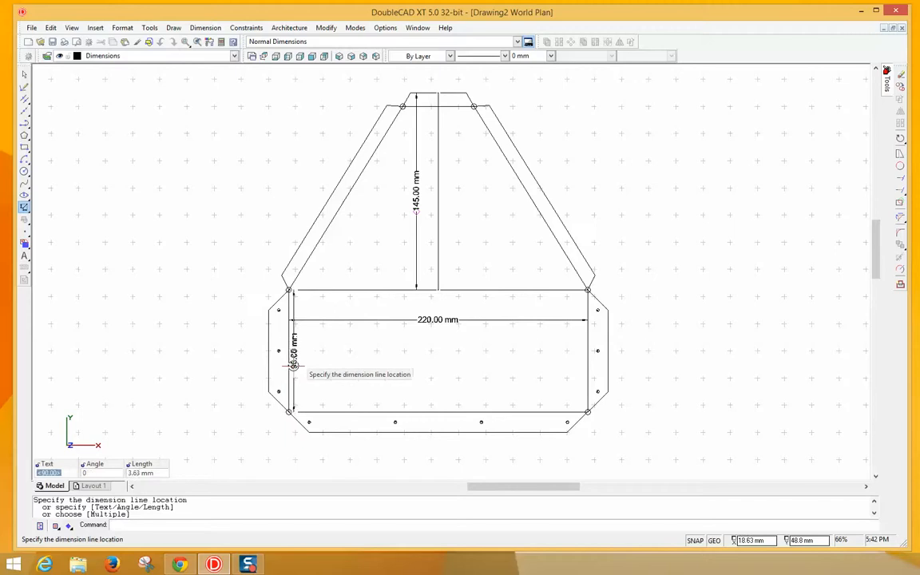
left_click(298, 365)
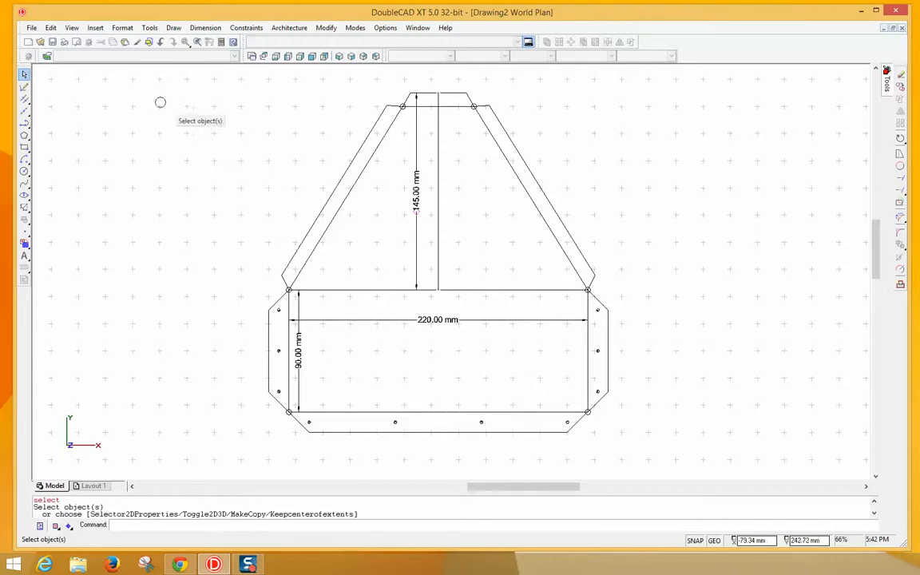
left_click(205, 27)
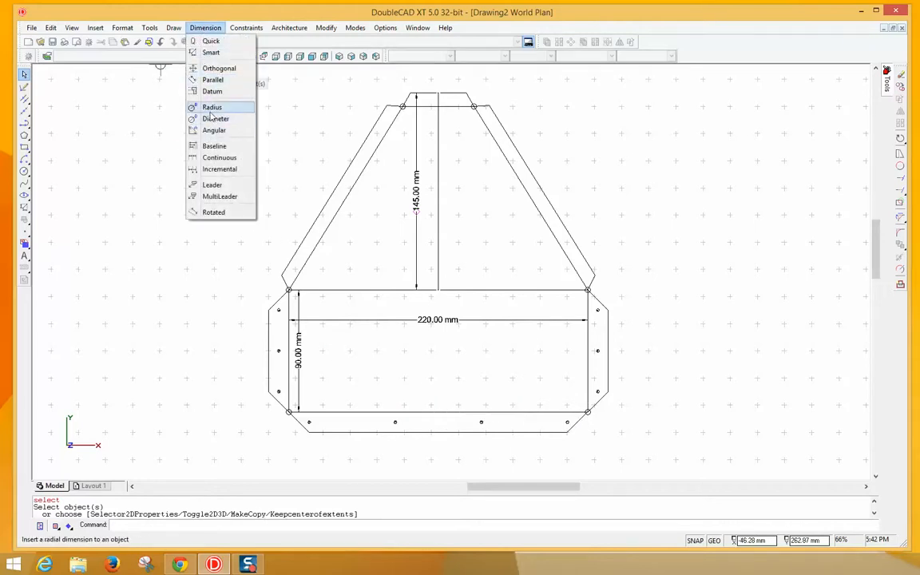
- Add a 15.00 mm parallel dimension below the base for the lower-left tab width
left_click(211, 82)
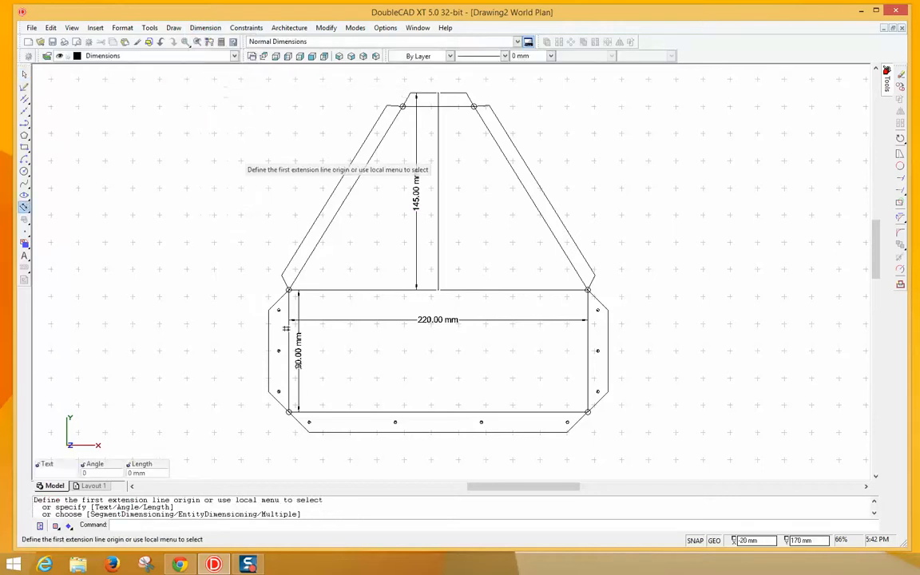
left_click(273, 393)
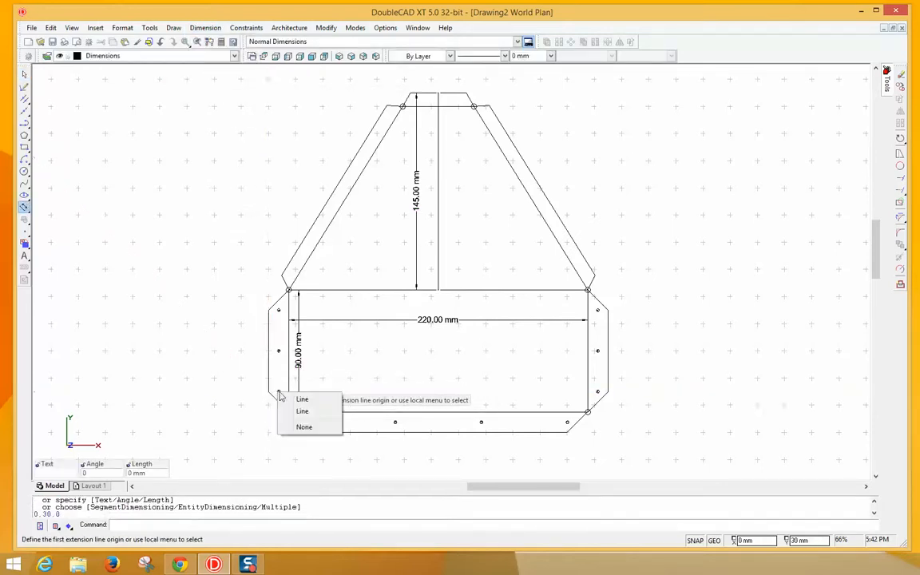
left_click(311, 400)
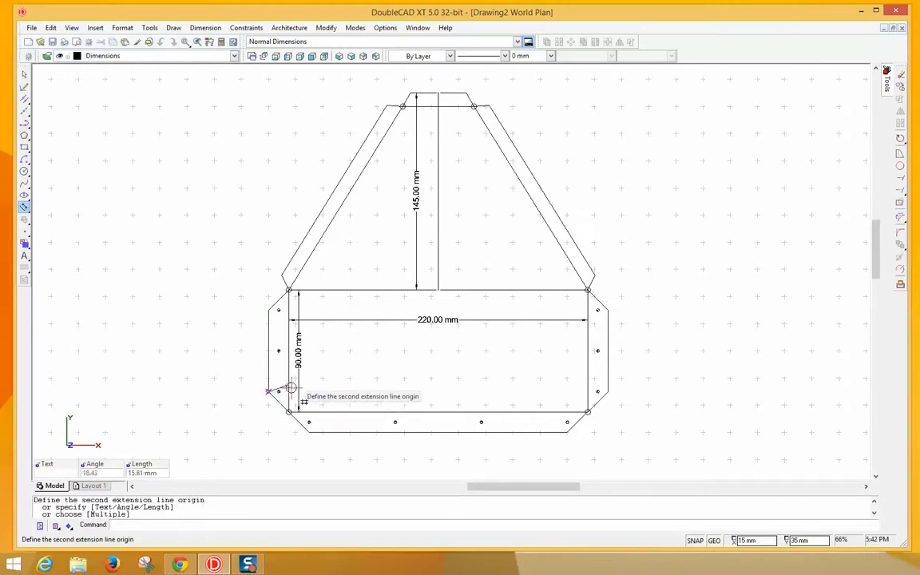
left_click(288, 392)
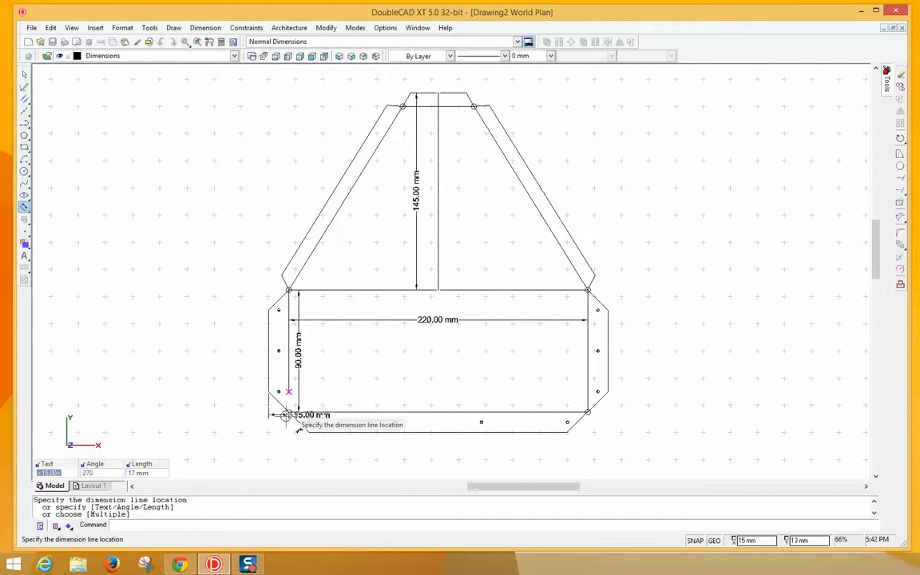
left_click(288, 438)
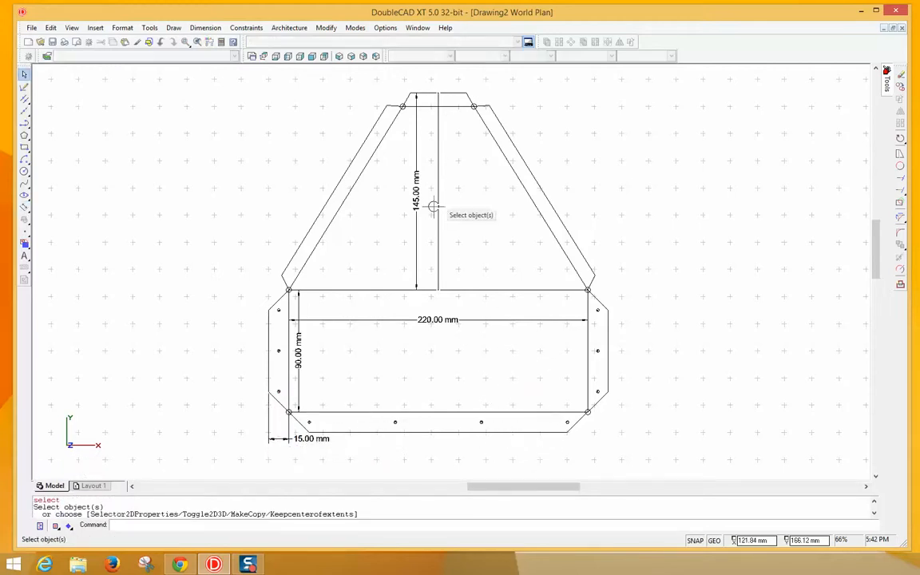
- Try a perpendicular line off the left slanted bar, then undo the stray segment
left_click(25, 100)
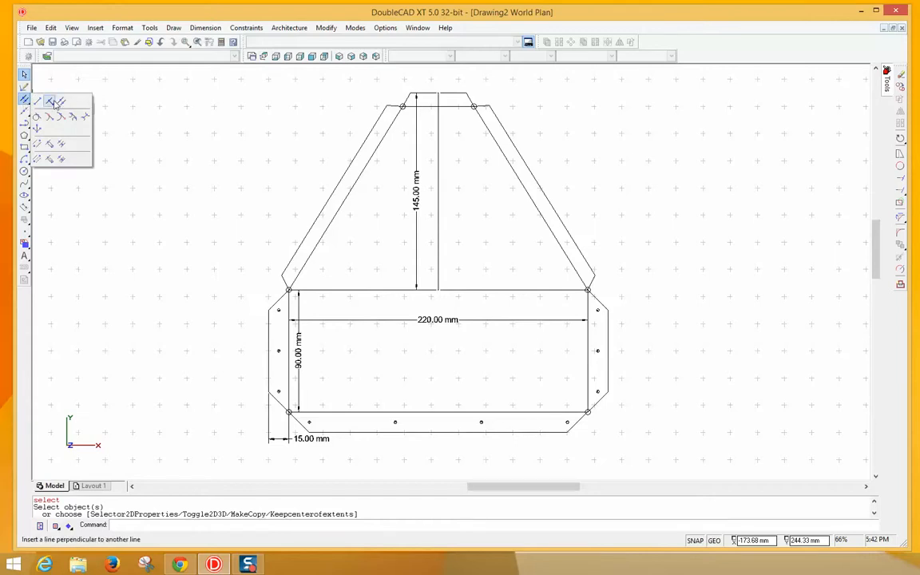
left_click(51, 102)
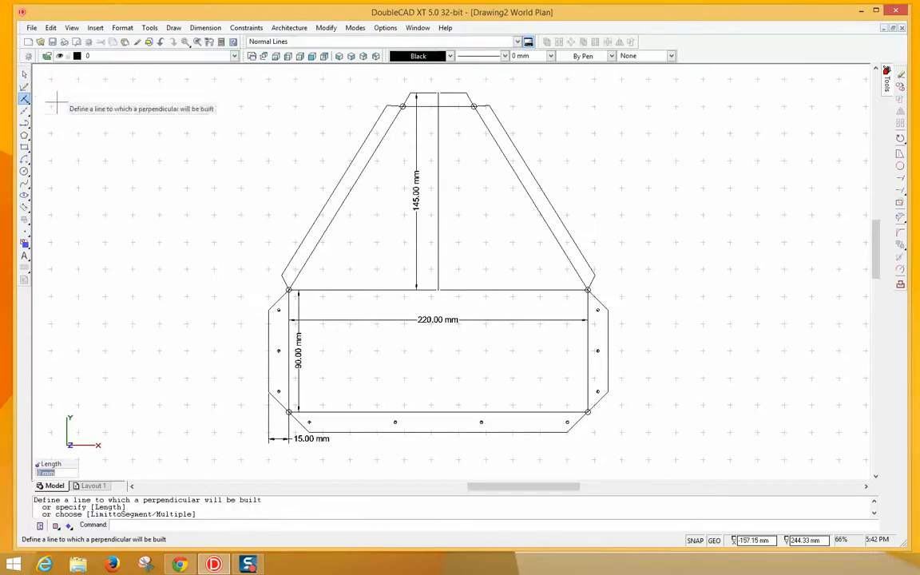
left_click(339, 183)
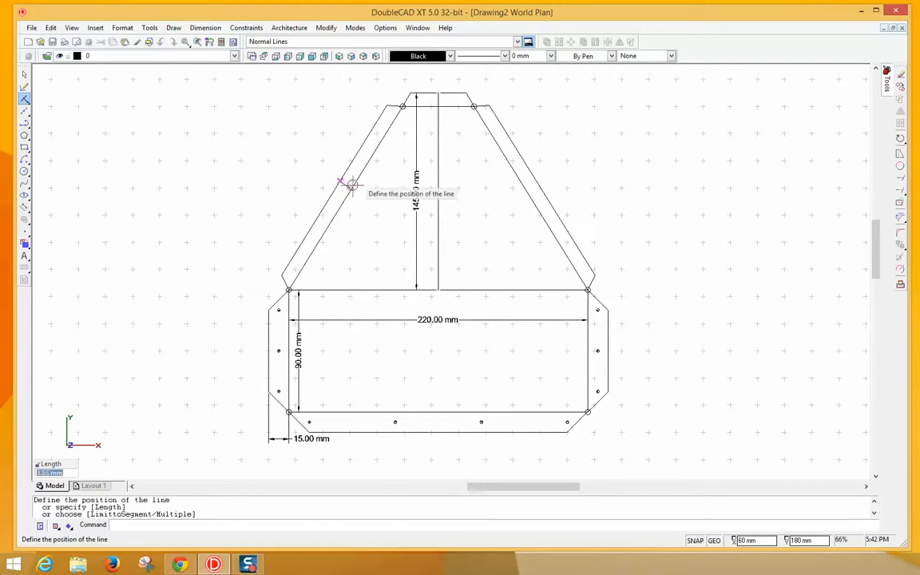
key("Escape")
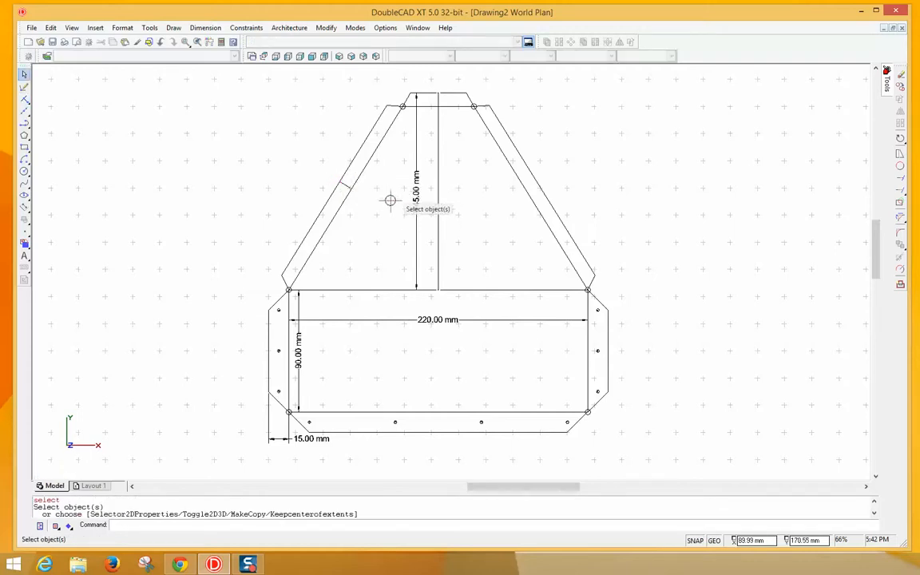
scroll(337, 193, "up", 5)
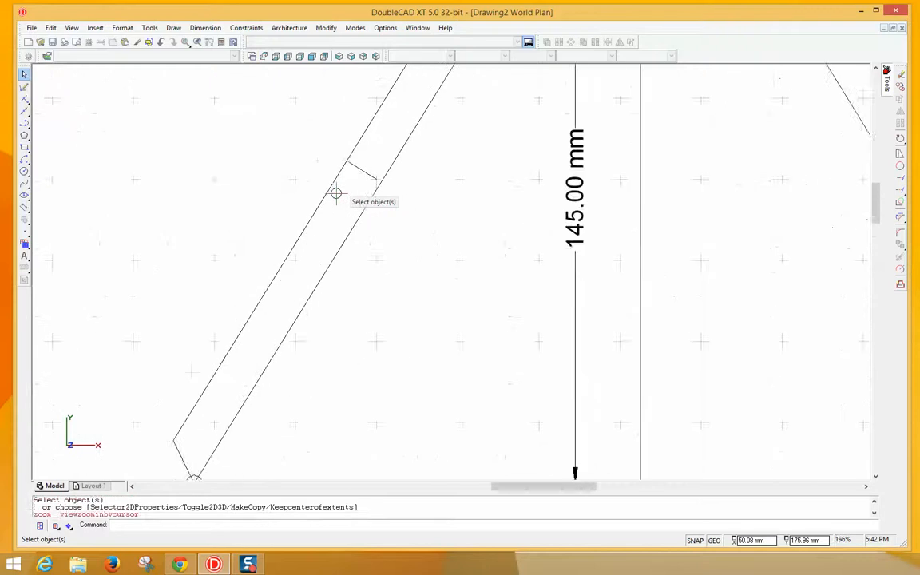
right_click(393, 222)
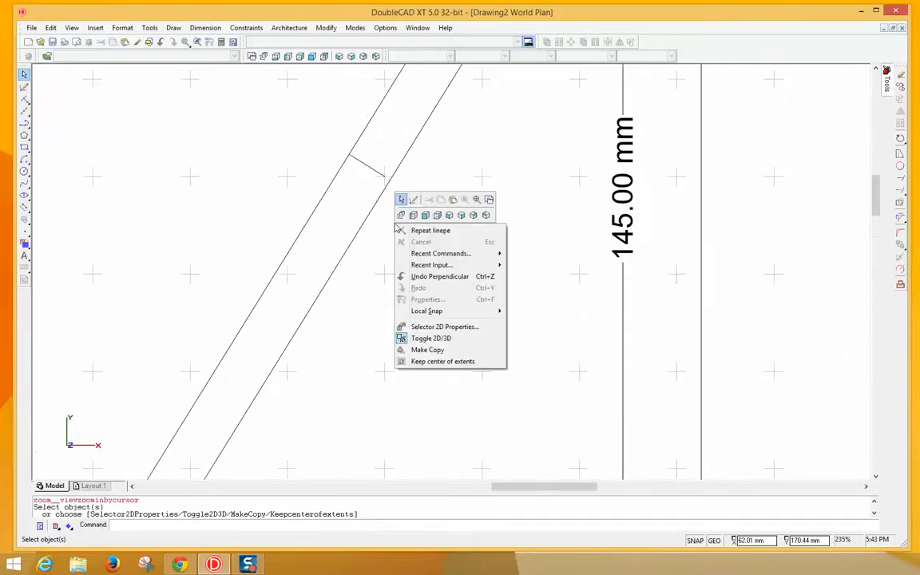
left_click(438, 276)
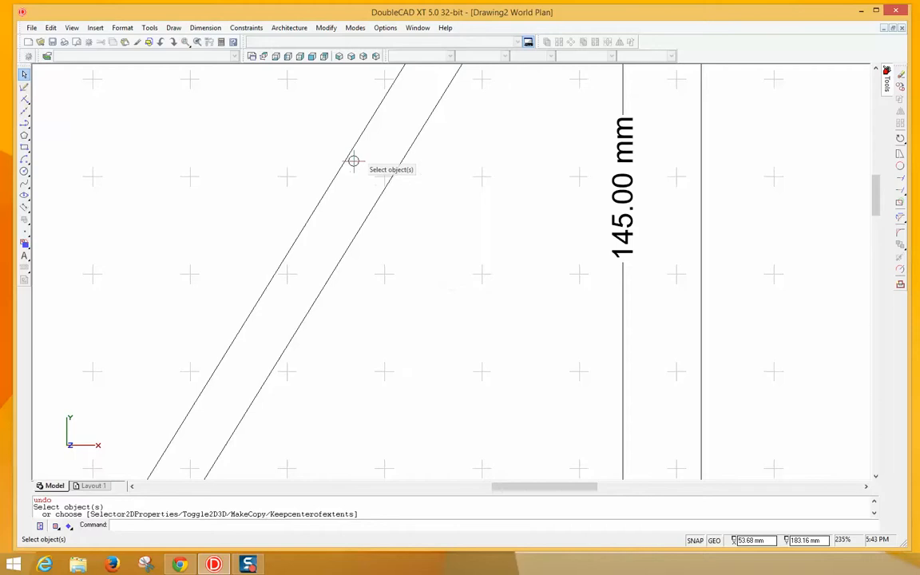
- Draw a short perpendicular line across the left slanted bar between its two edges
right_click(354, 162)
left_click(369, 168)
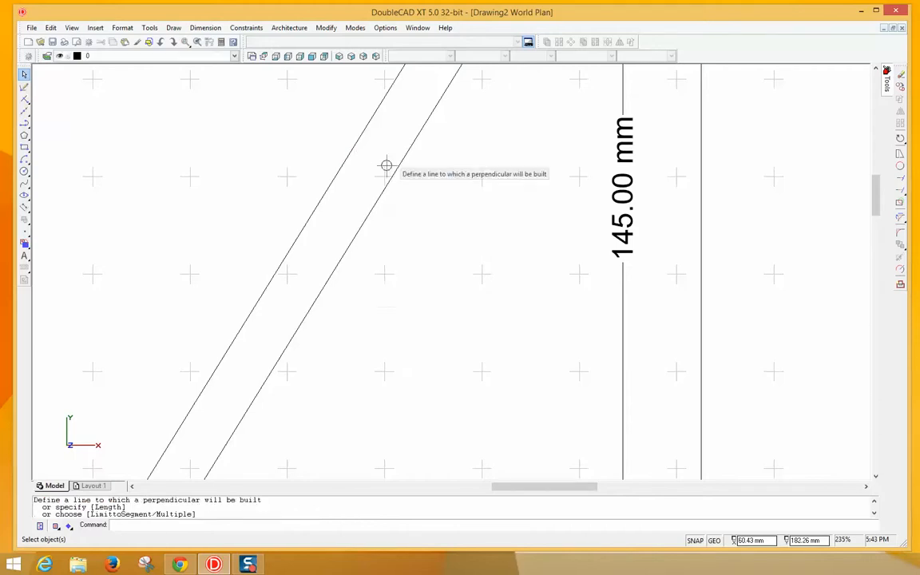
left_click(345, 162)
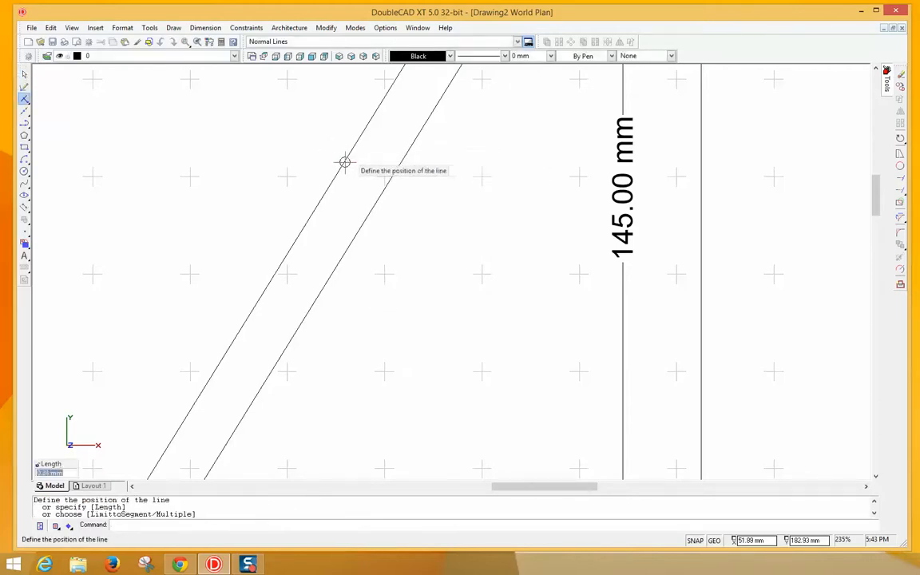
left_click(383, 192)
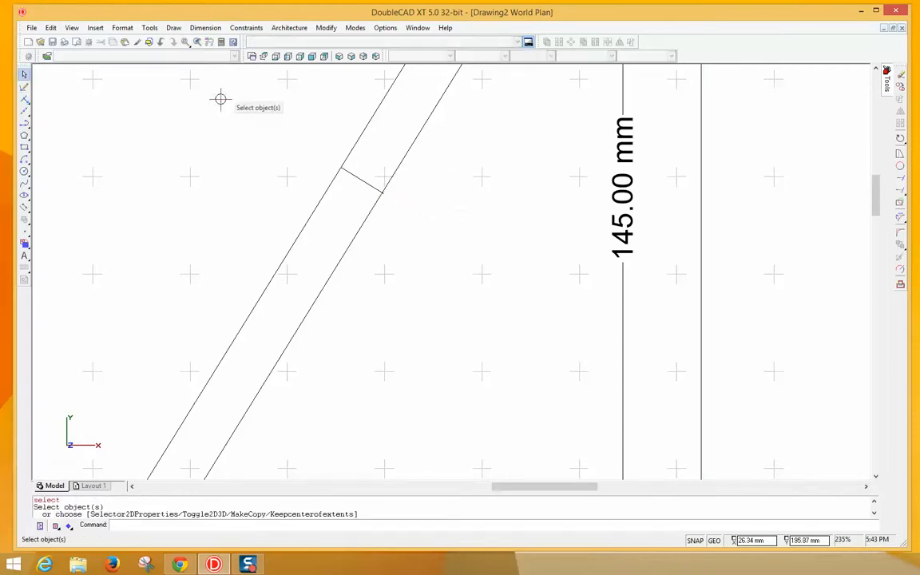
left_click(205, 28)
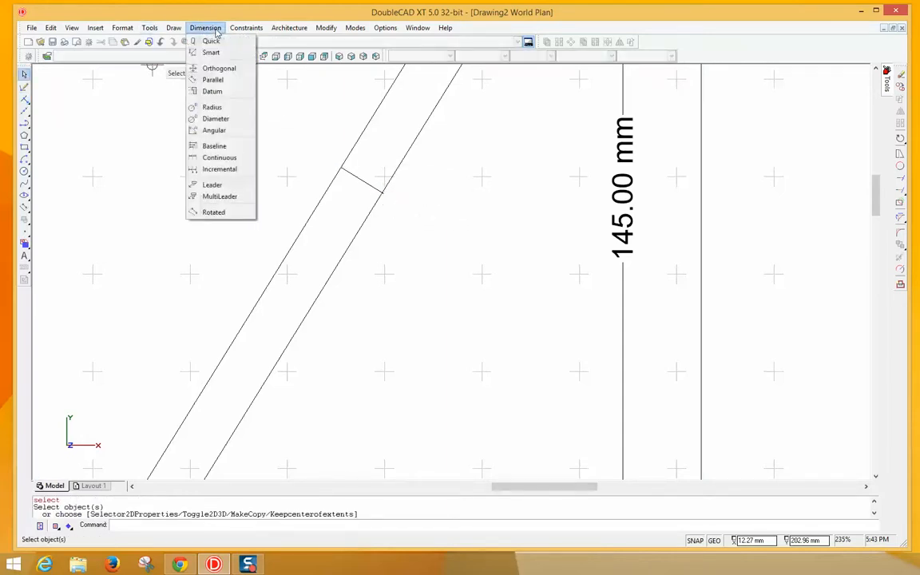
left_click(204, 77)
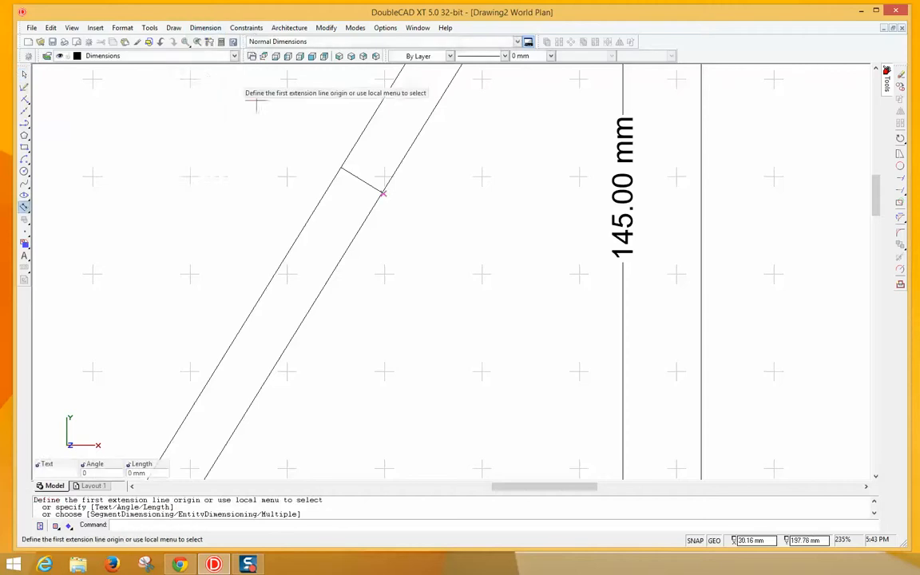
left_click(341, 169)
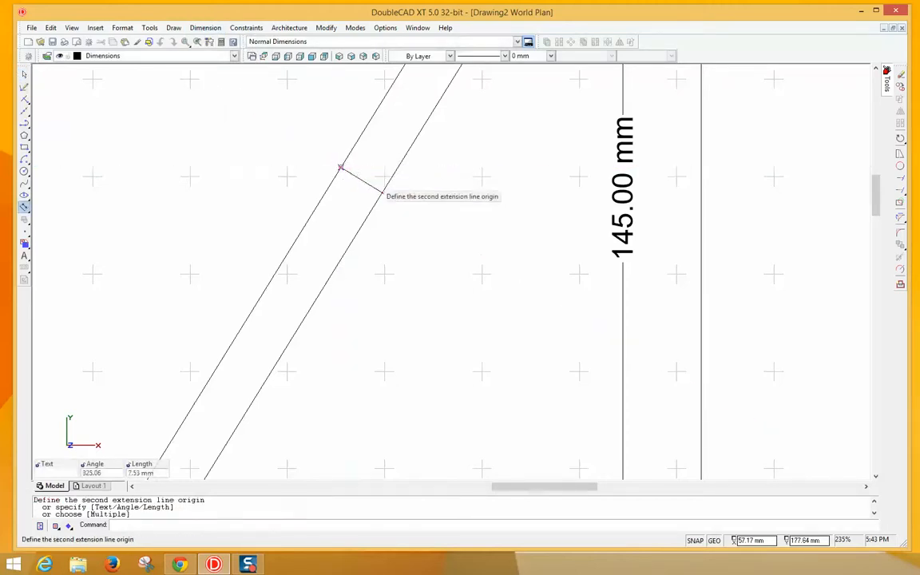
left_click(385, 193)
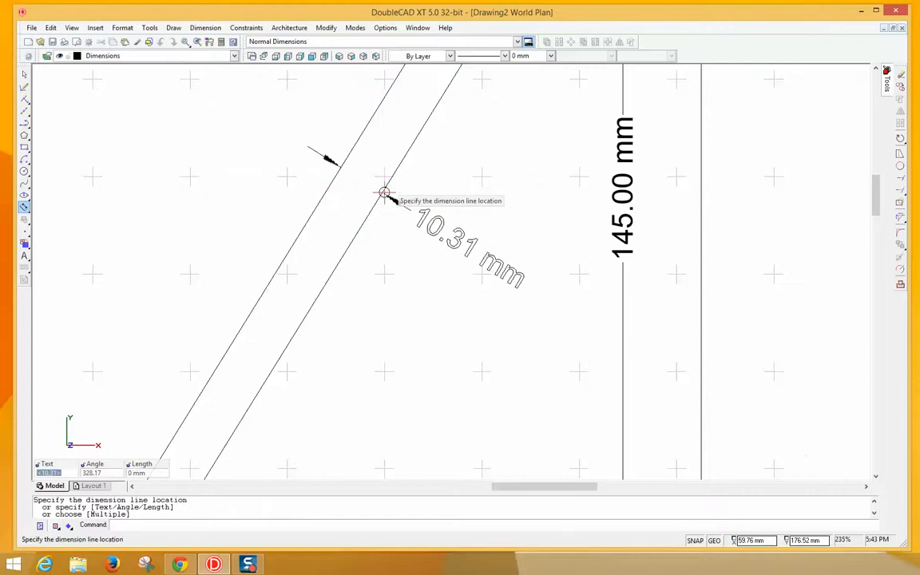
left_click(380, 217)
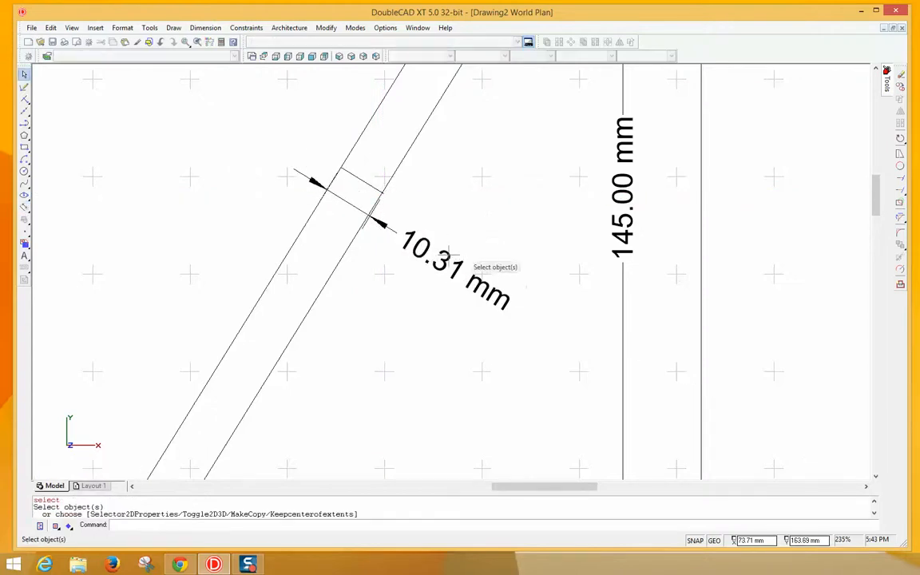
scroll(362, 217, "up", 5)
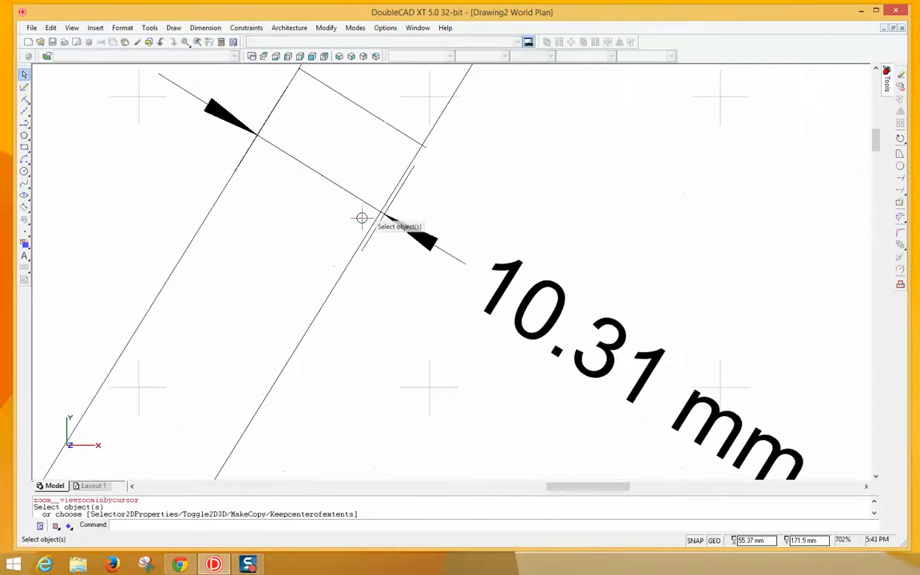
scroll(362, 217, "down", 3)
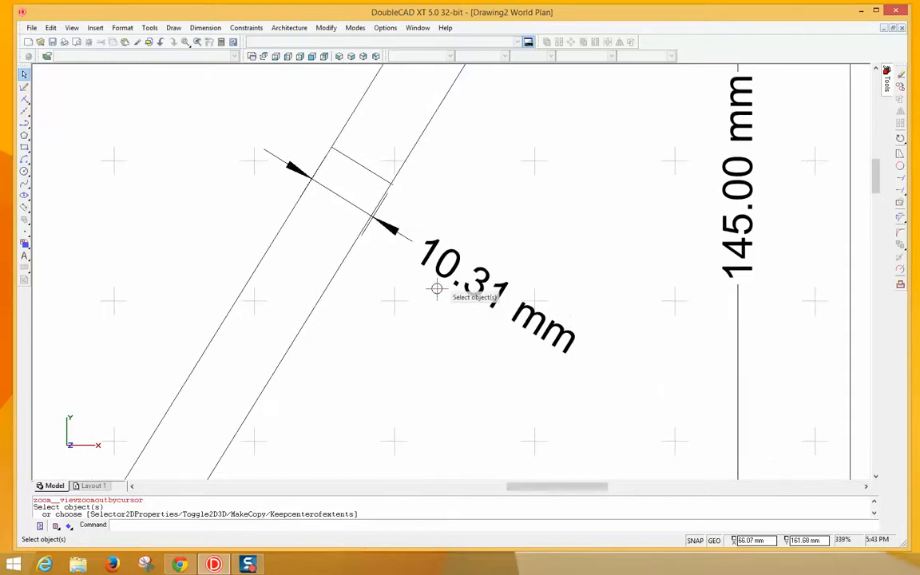
right_click(439, 262)
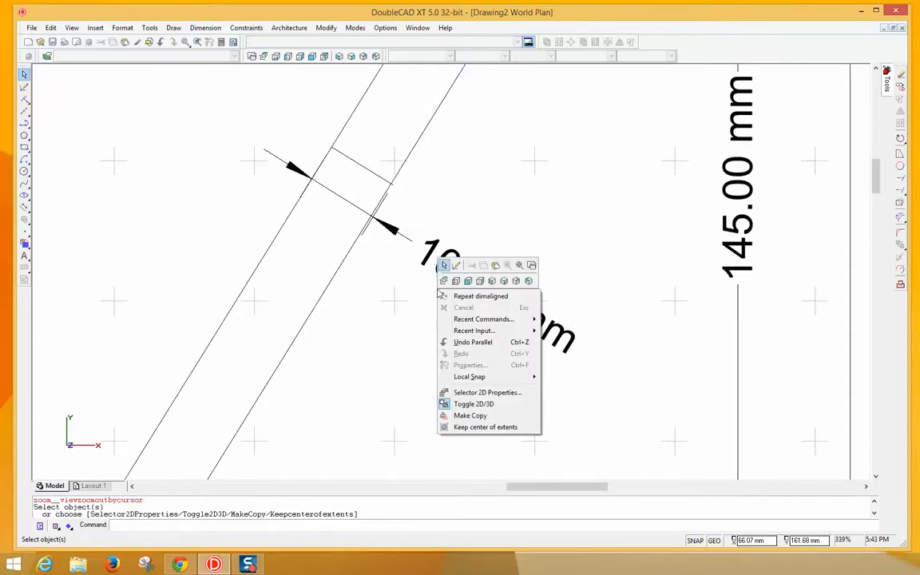
left_click(470, 342)
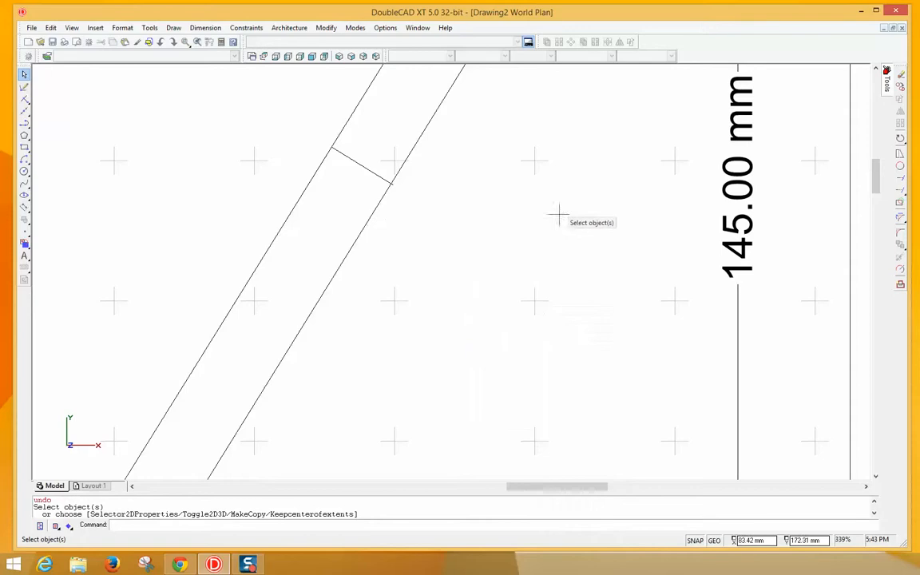
left_click(902, 180)
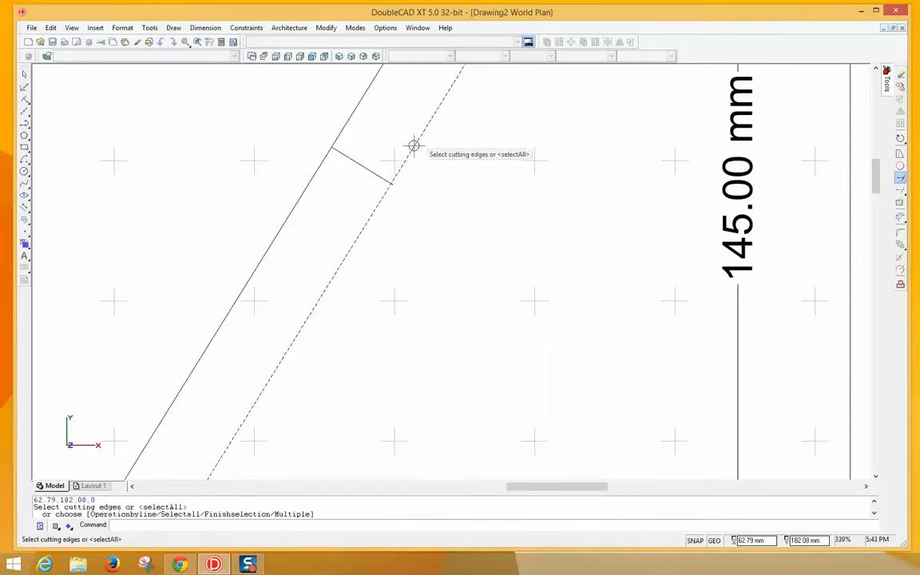
- Trim the cross line's overshoot with all edges as cutters so it stops at the bar's right edge
key("Return")
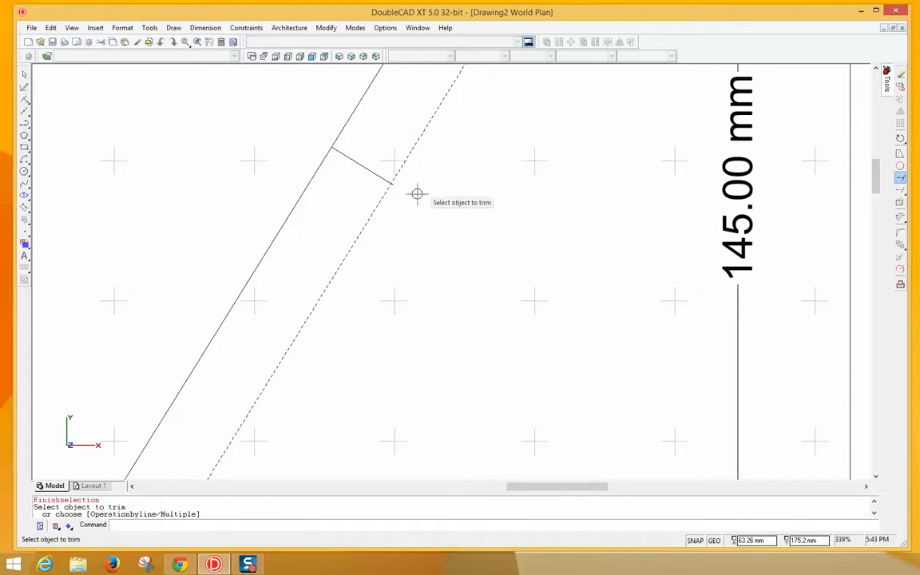
scroll(417, 194, "up", 2)
scroll(417, 194, "up", 8)
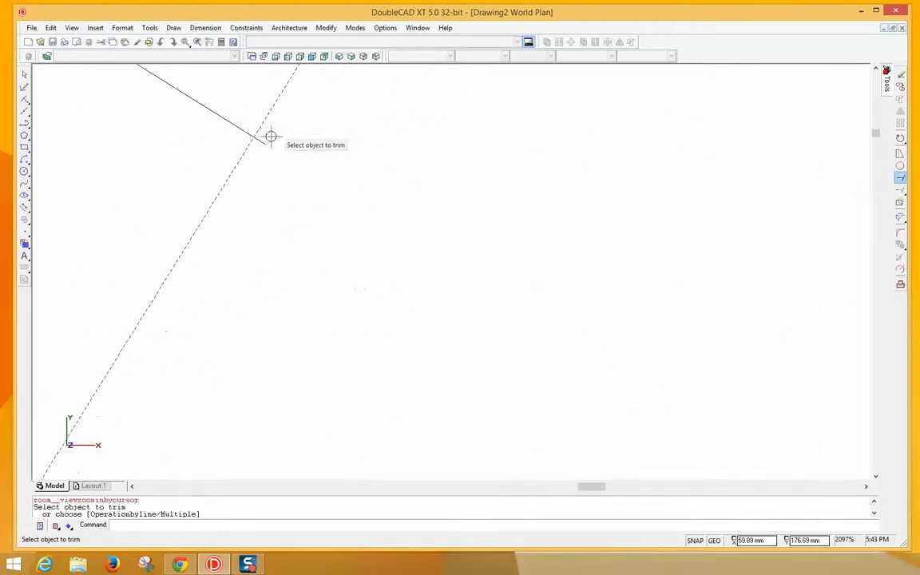
right_click(404, 218)
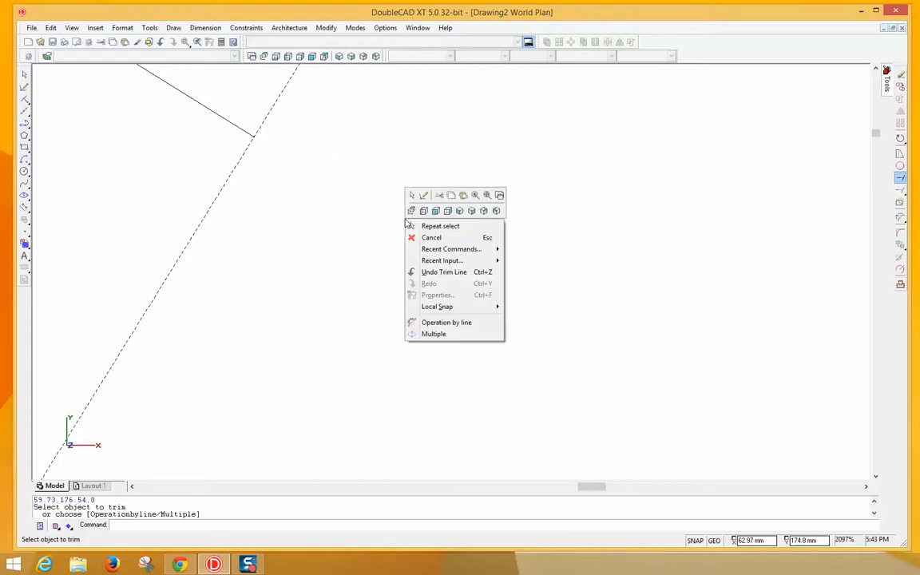
left_click(411, 234)
scroll(348, 170, "down", 7)
scroll(348, 169, "down", 2)
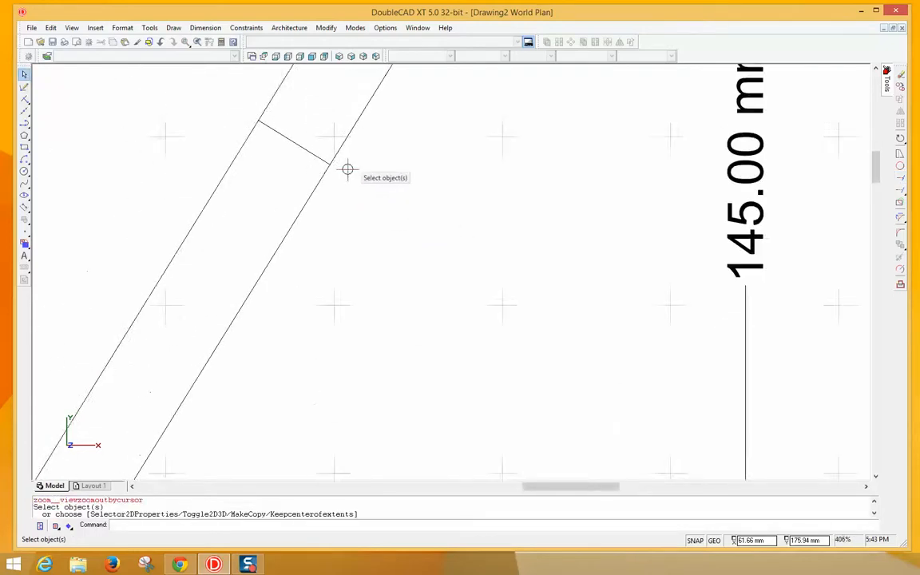
- Add a 10.00 mm parallel dimension across the slanted bar's width, then return to plan view
left_click(204, 30)
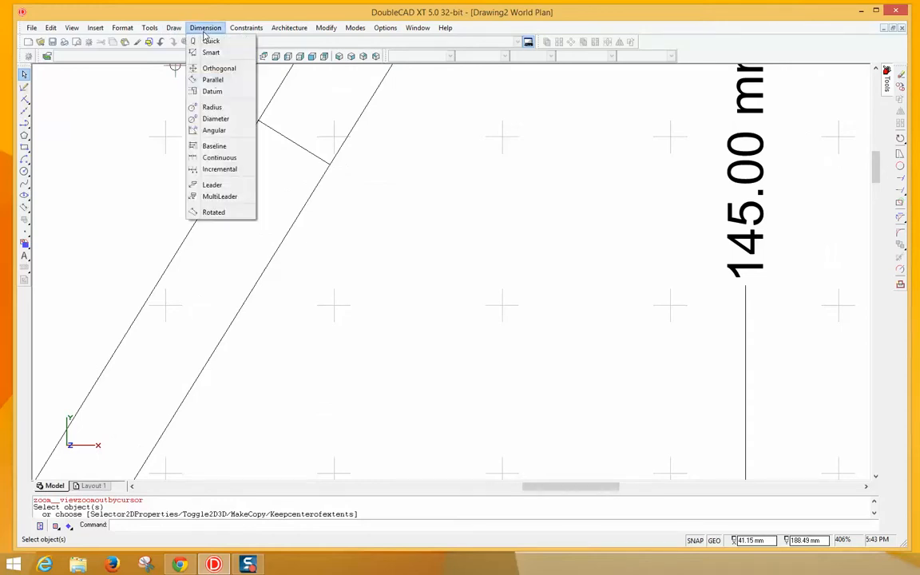
left_click(212, 80)
left_click(256, 117)
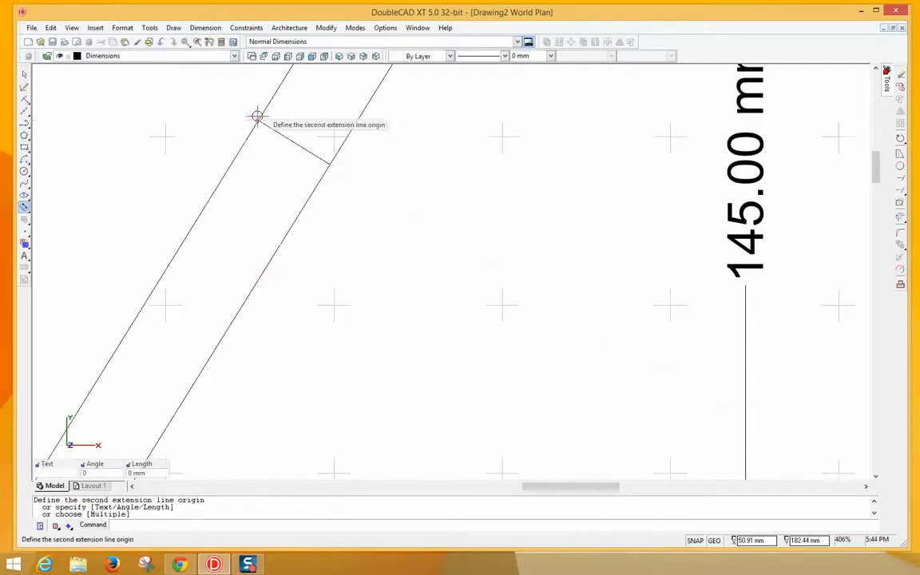
left_click(329, 165)
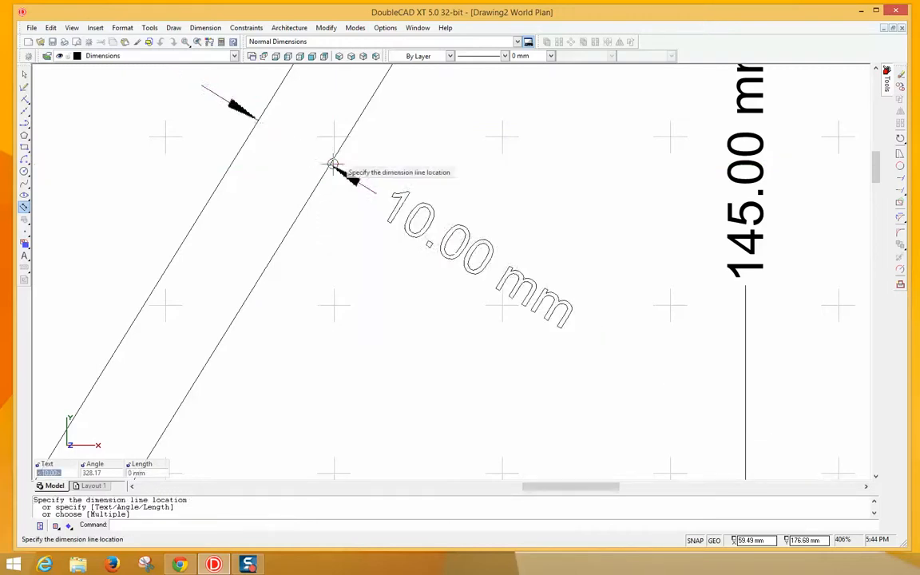
left_click(347, 210)
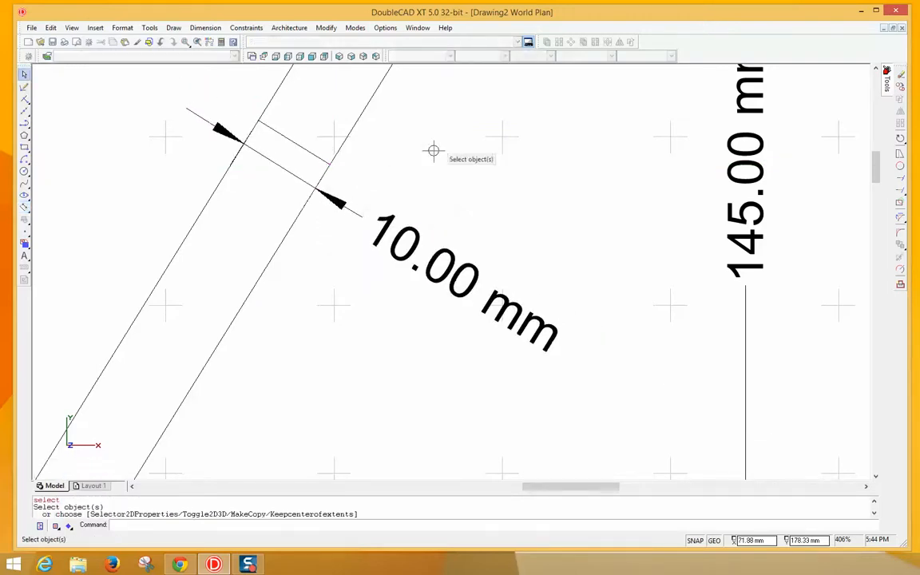
left_click(264, 56)
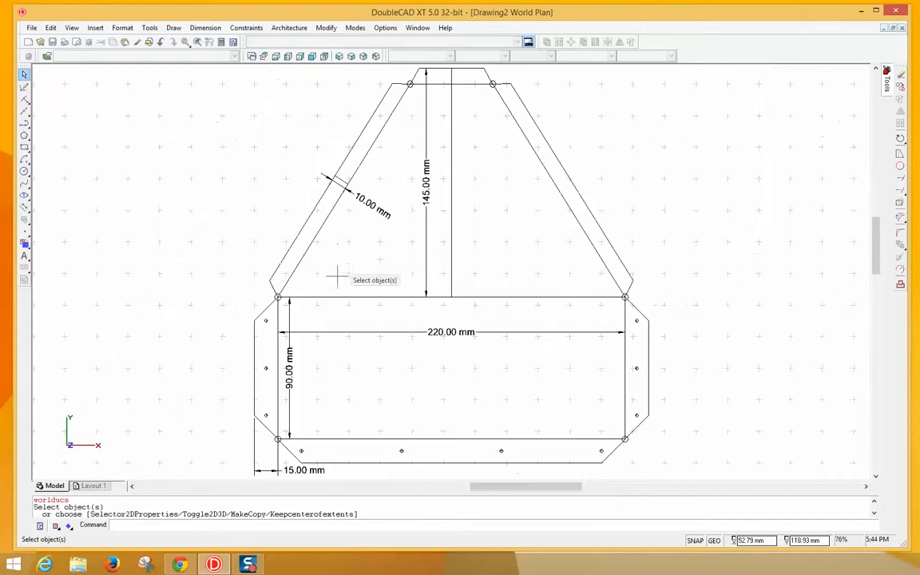